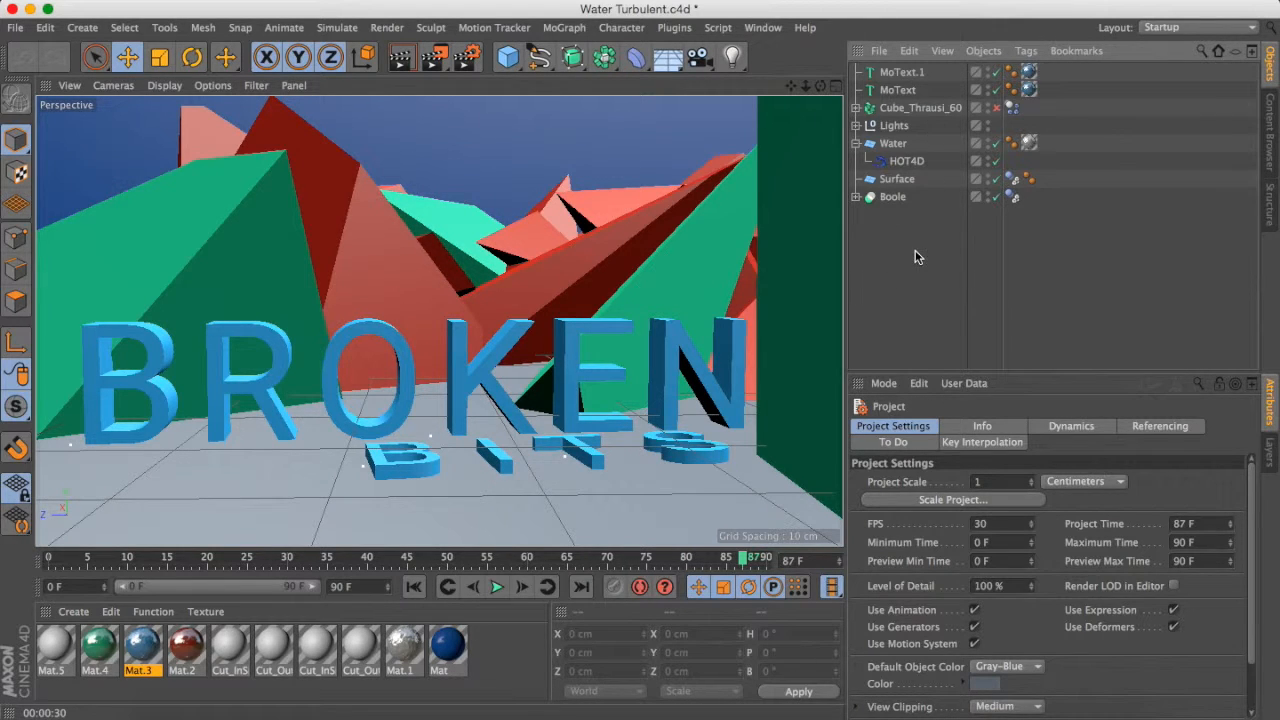
Close the open project and add a plane 1000 cm wide and 1000 cm high to the empty scene
key(super+w)
click(777, 259)
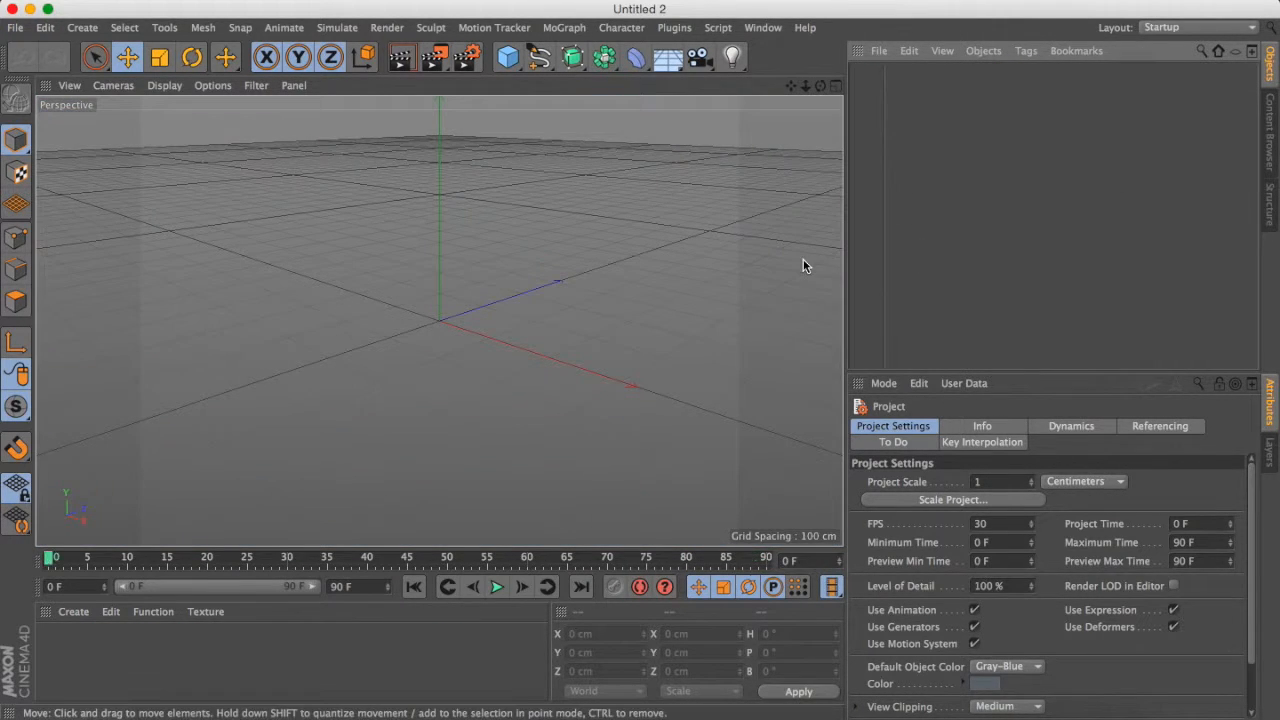
mouse_move(820, 86)
mouse_down()
mouse_move(730, 130)
mouse_move(640, 100)
mouse_move(823, 88)
mouse_up()
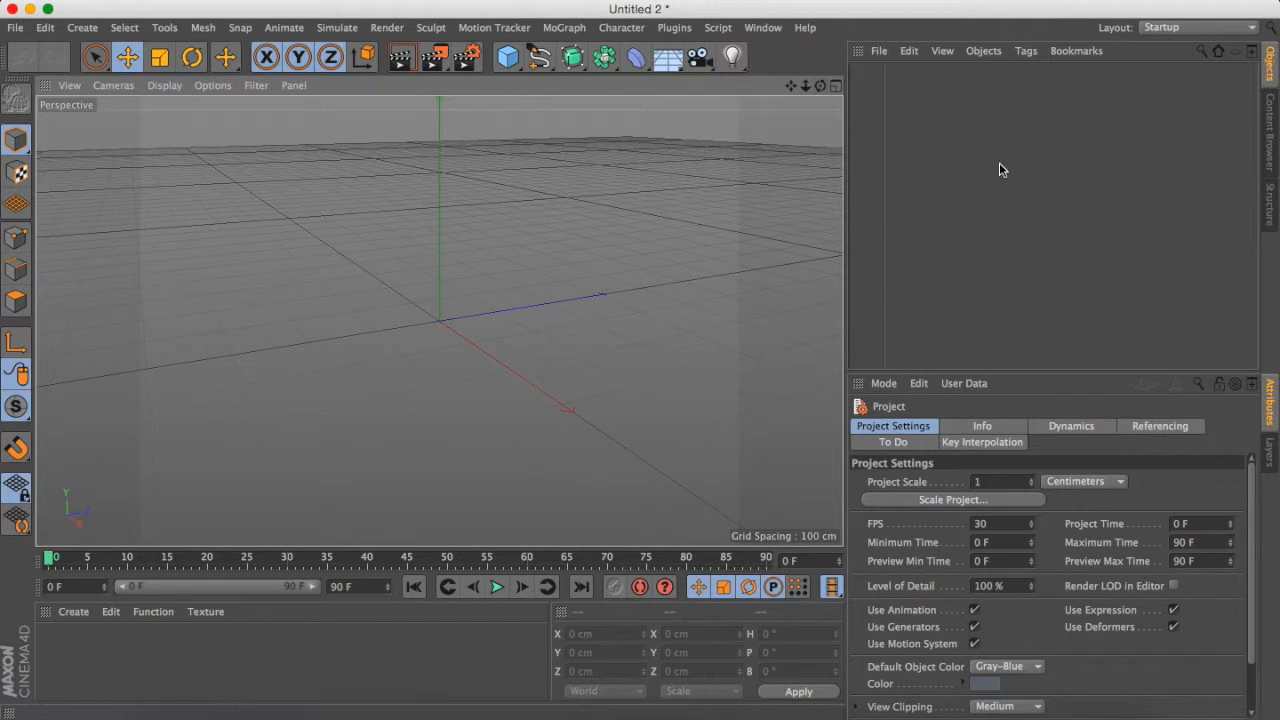
drag(508, 57, 647, 82)
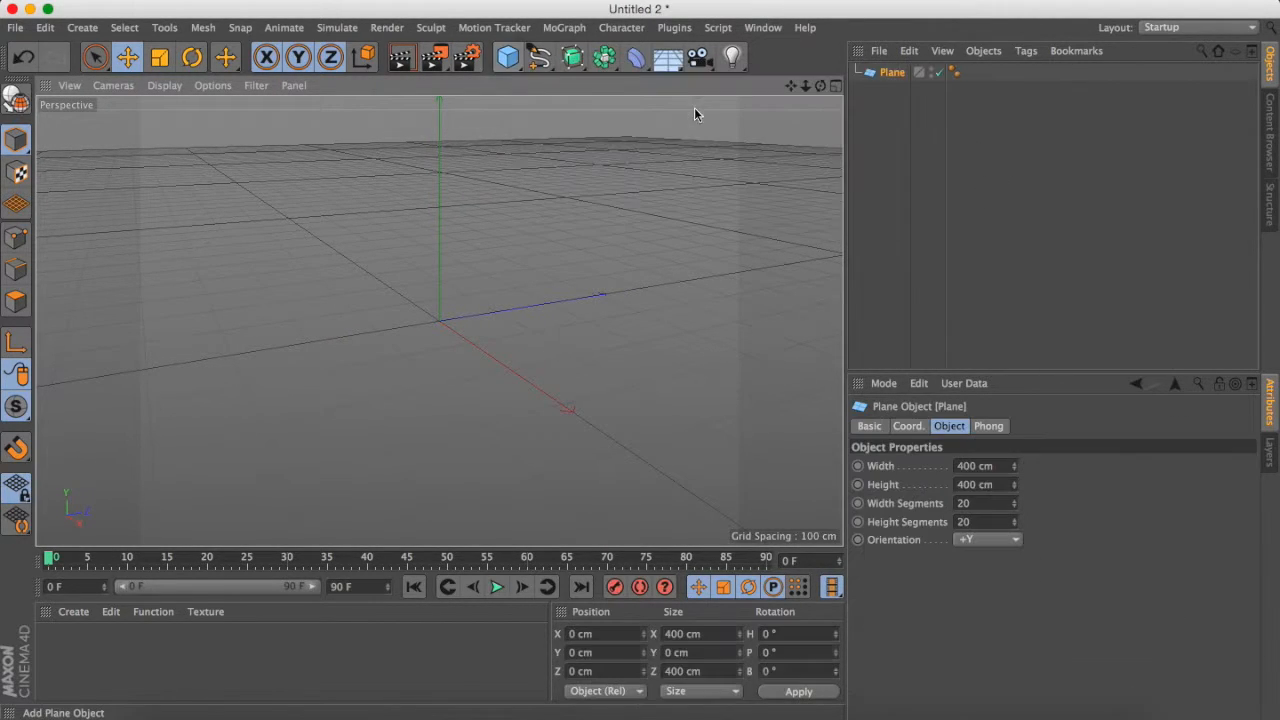
click(962, 466)
text(1000)
key(Return)
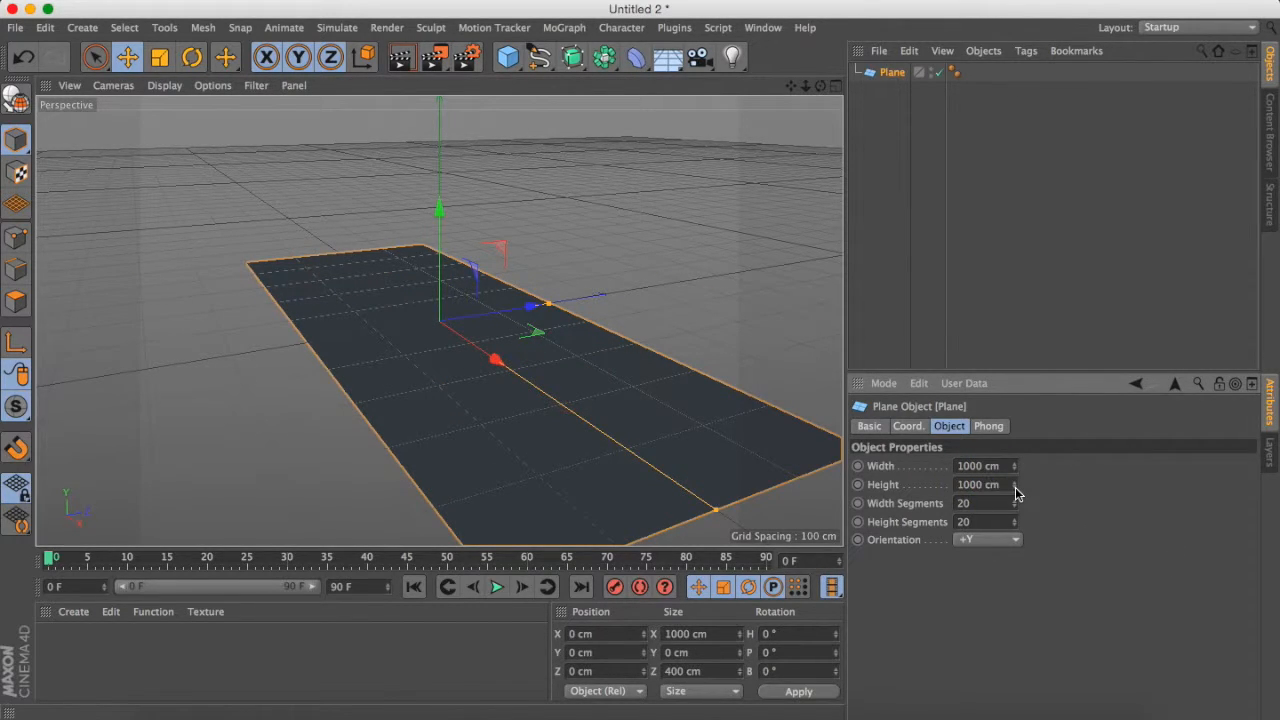
key(Return)
Add a cube and raise it above the plane to a Y position of about 132 cm
drag(820, 86, 670, 120)
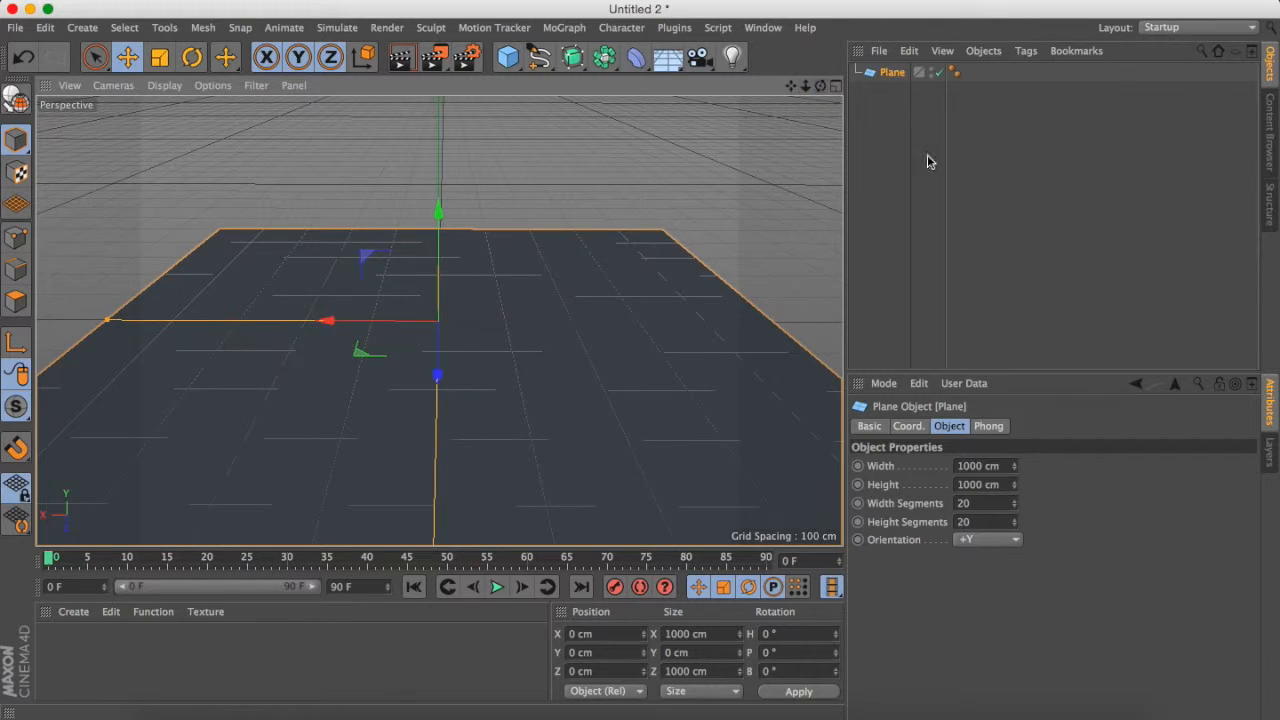
drag(512, 60, 636, 78)
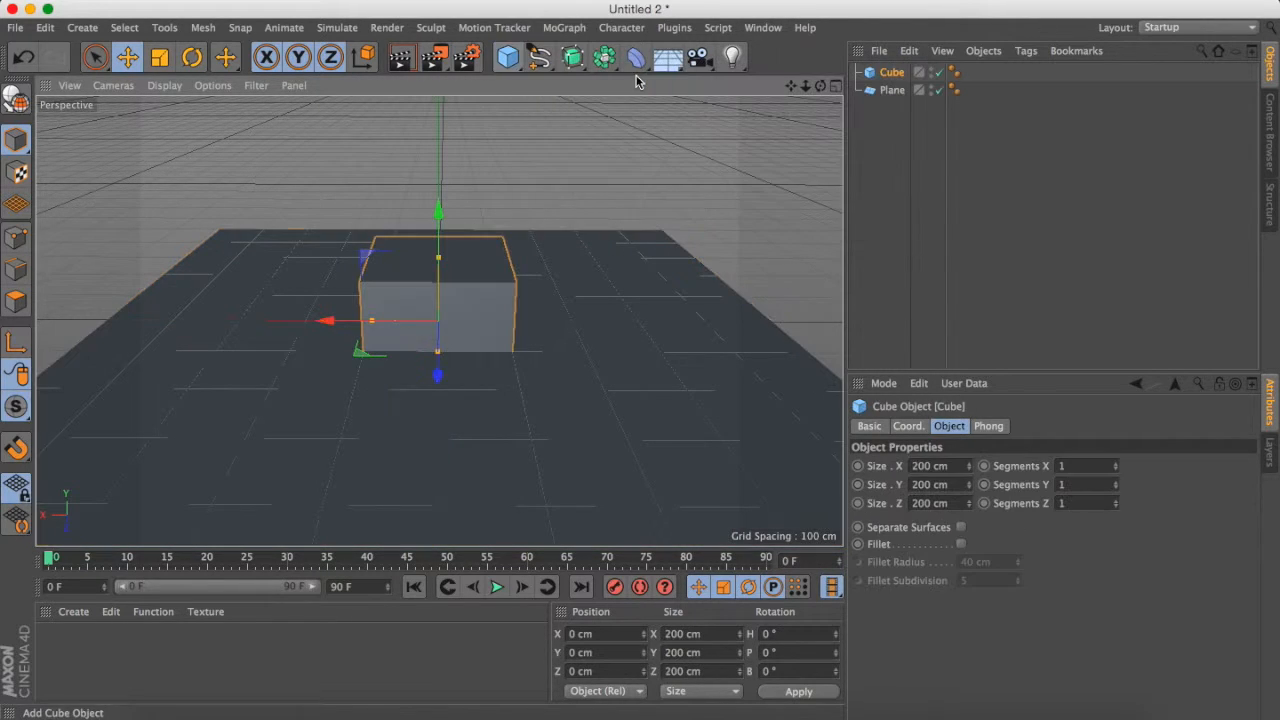
drag(443, 259, 443, 138)
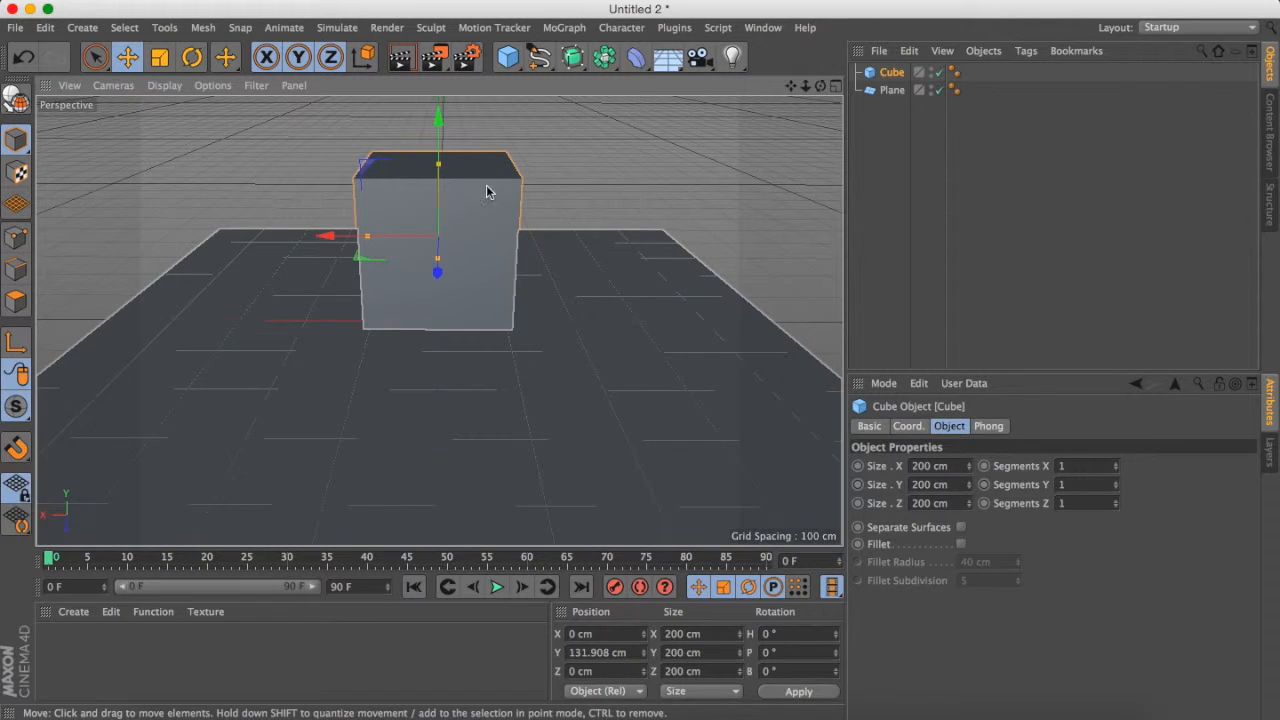
Shrink the cube to about 104 cm in X, 96 cm in Y and 105 cm in Z
drag(440, 165, 440, 195)
drag(371, 242, 392, 238)
drag(820, 86, 780, 100)
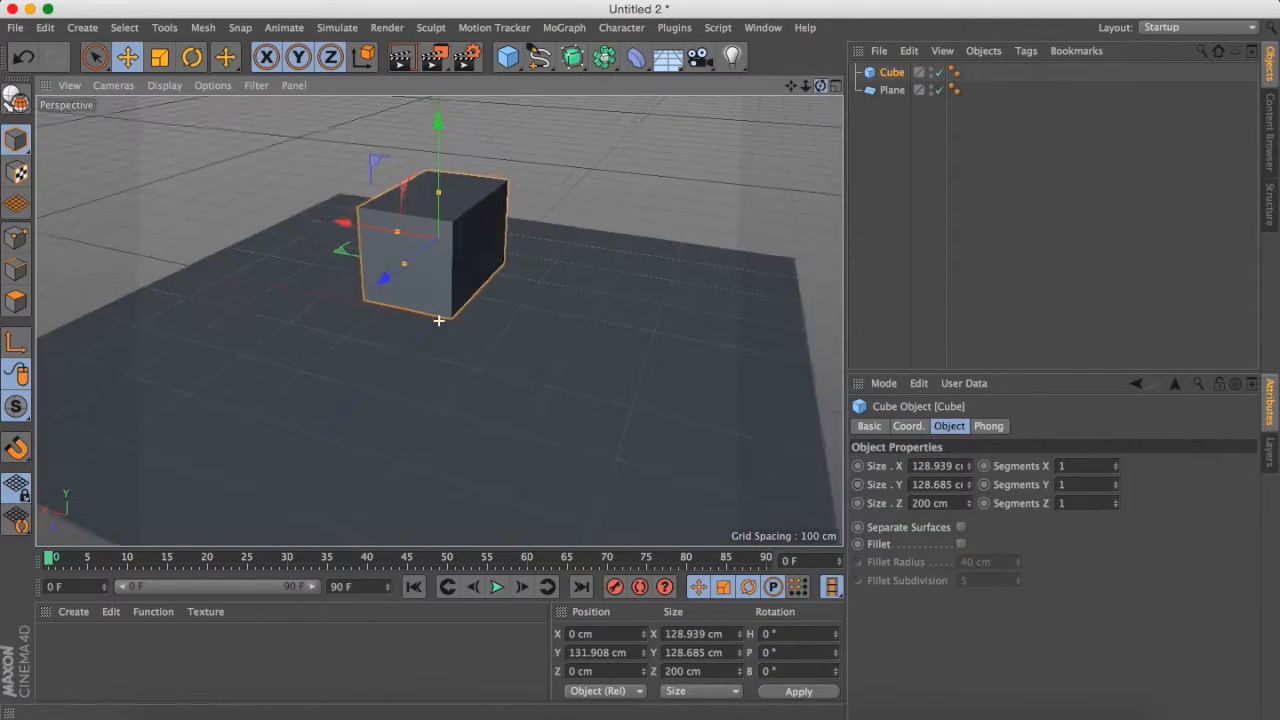
drag(407, 264, 421, 258)
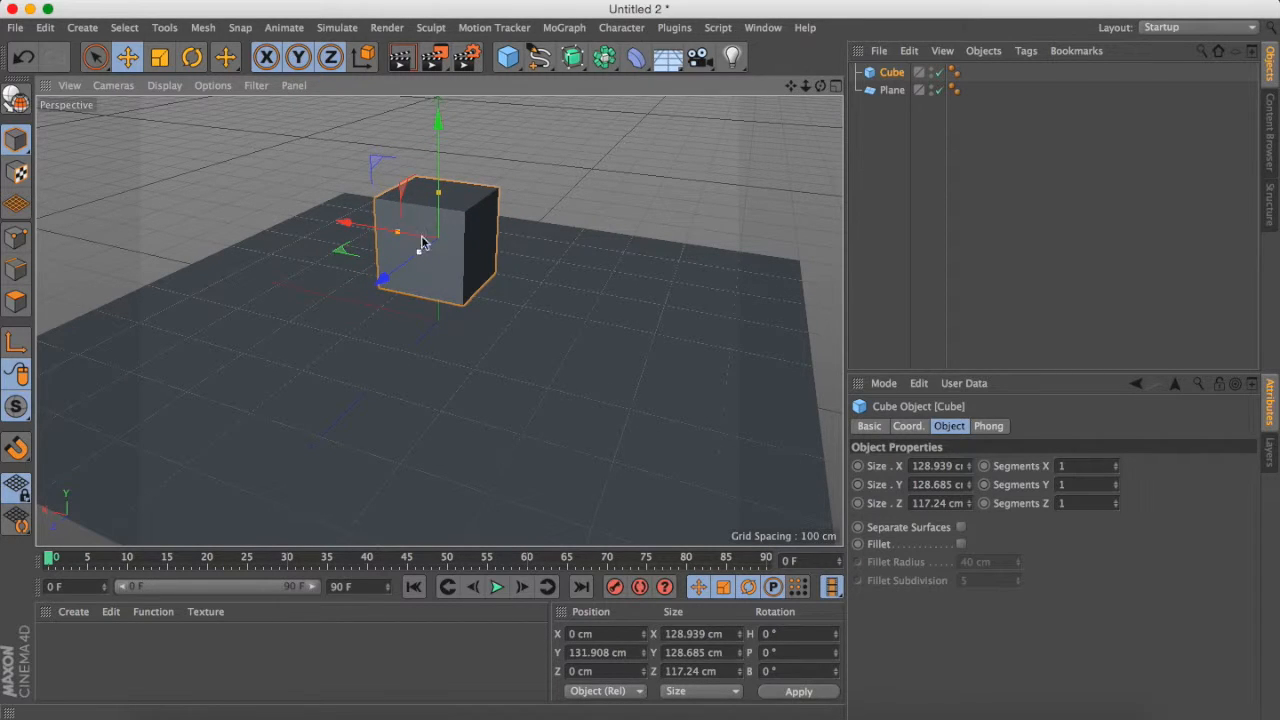
drag(438, 196, 418, 252)
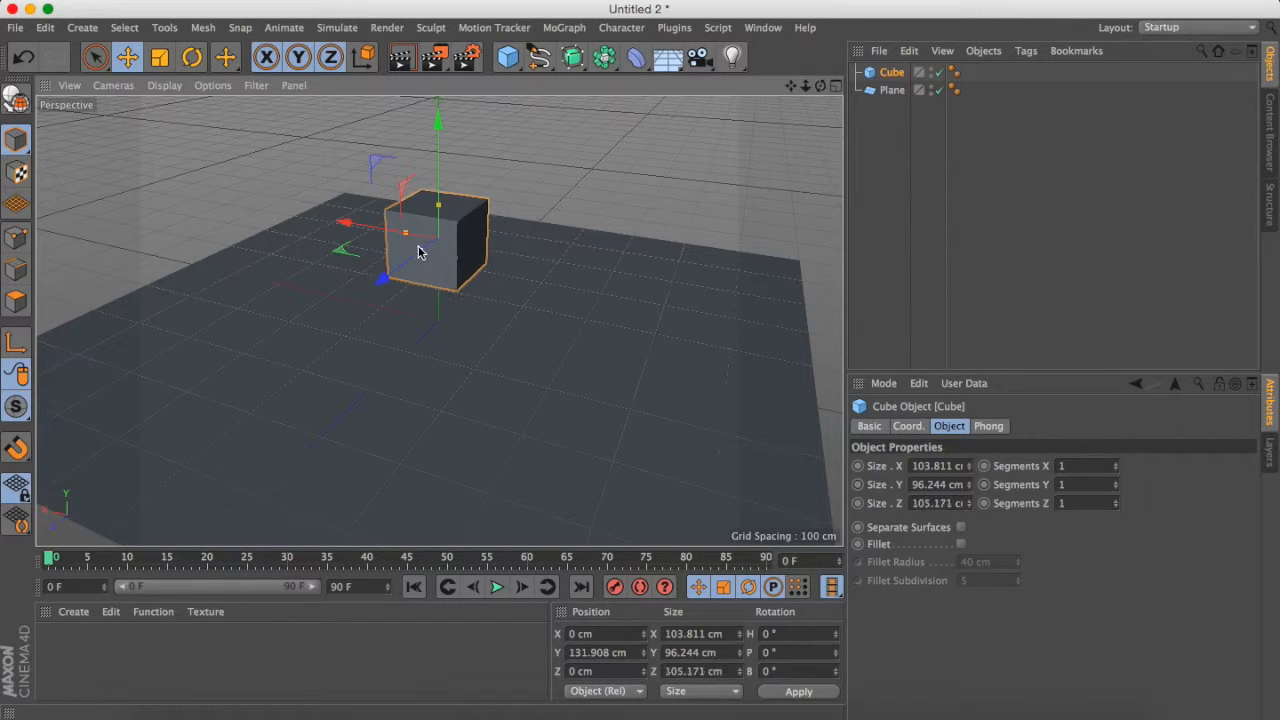
Break the cube into 60 random pieces with the Thrausi plugin, keeping the dynamic mode on Immediately
click(674, 27)
mouse_move(722, 81)
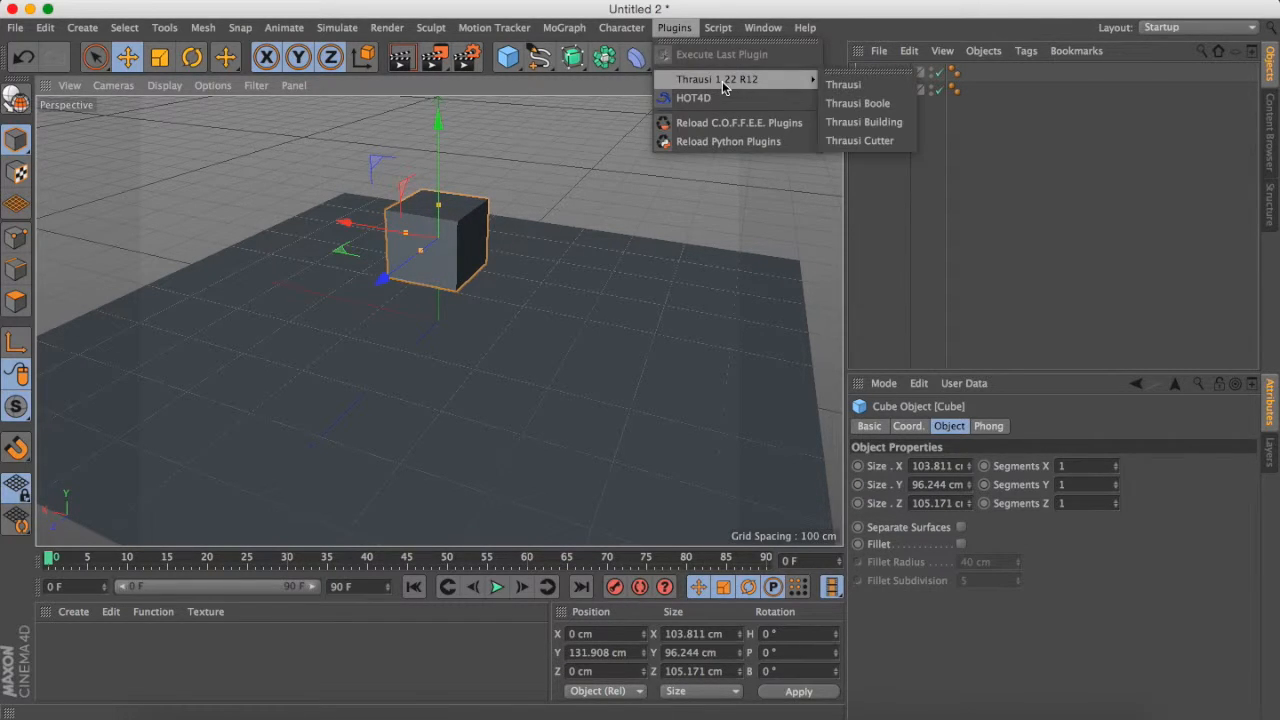
click(850, 84)
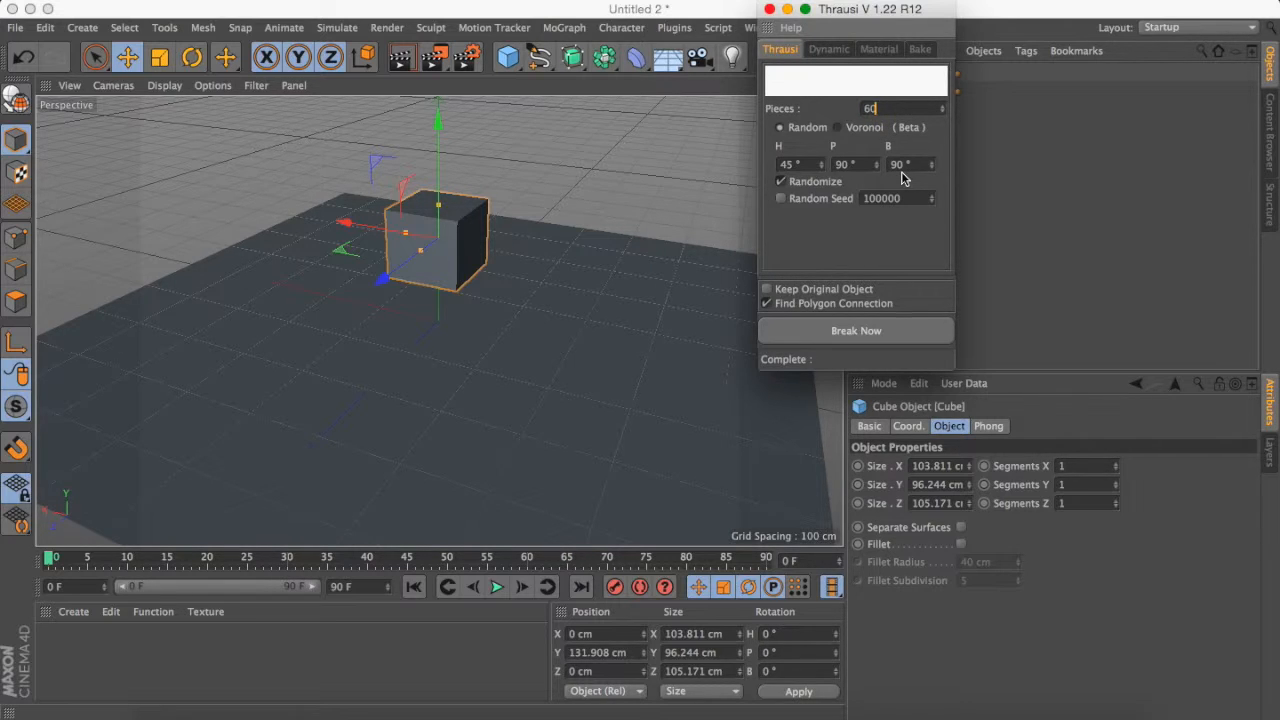
click(828, 50)
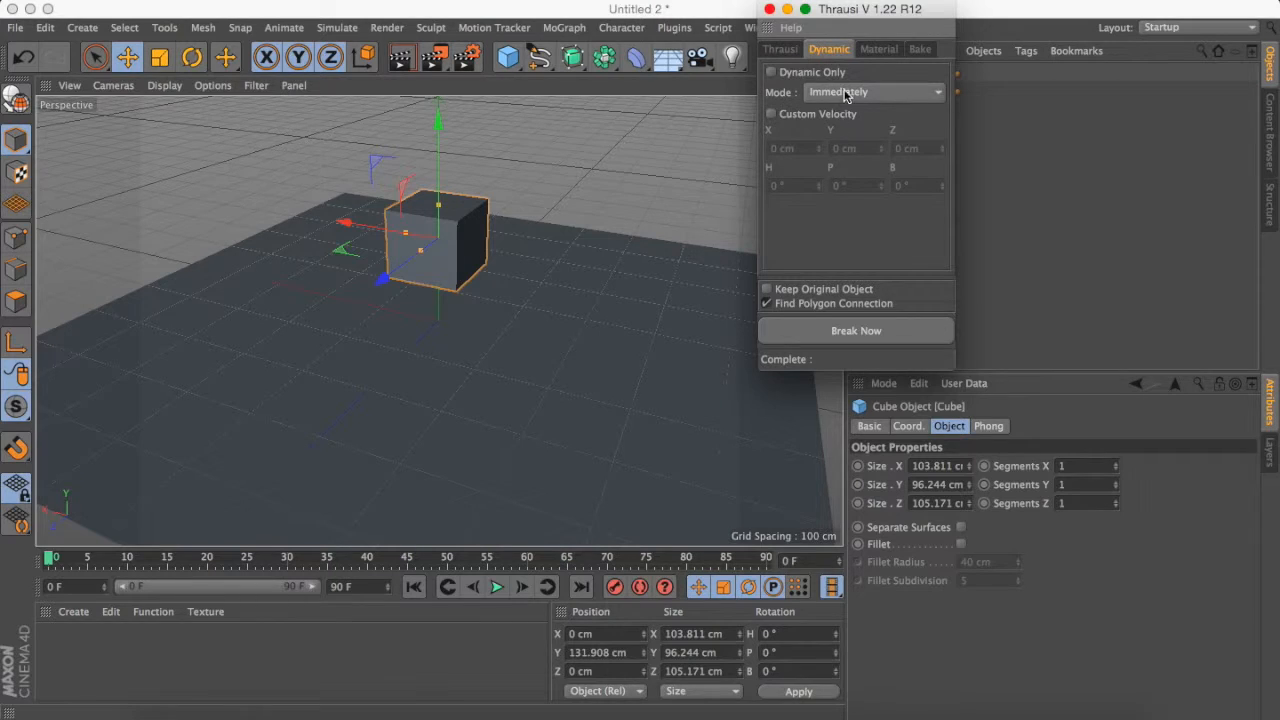
click(845, 93)
click(884, 80)
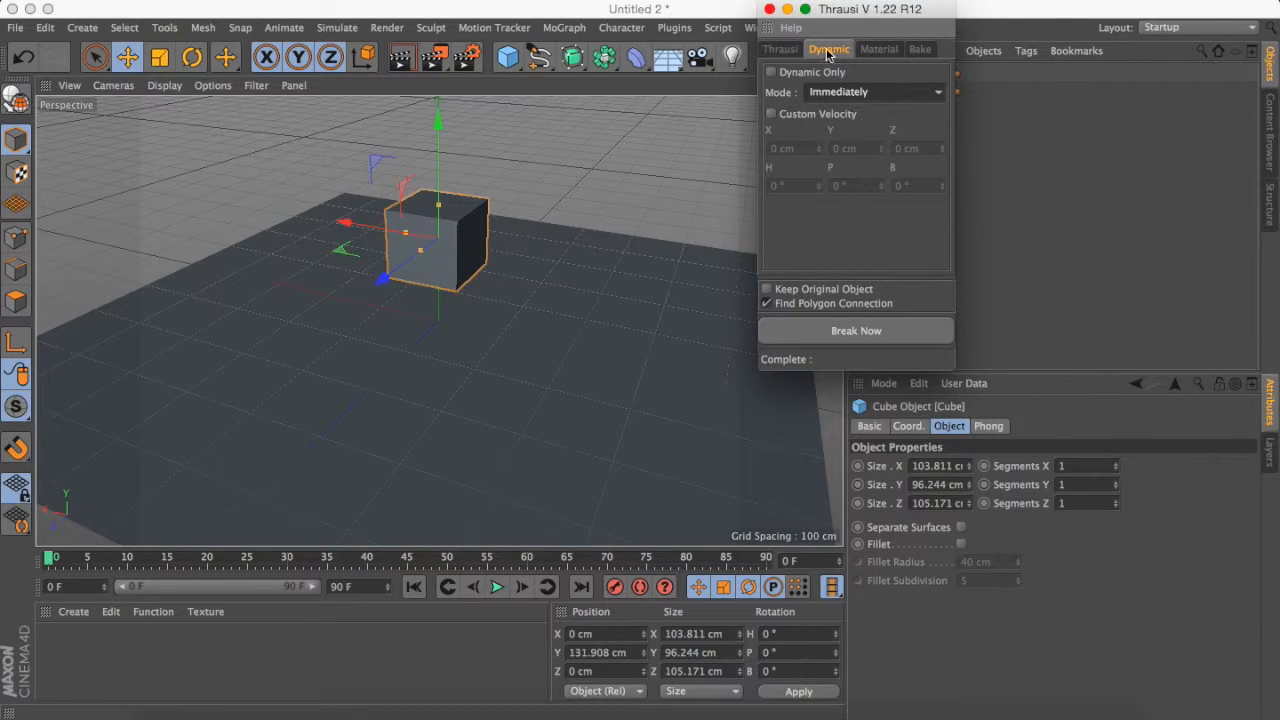
click(781, 49)
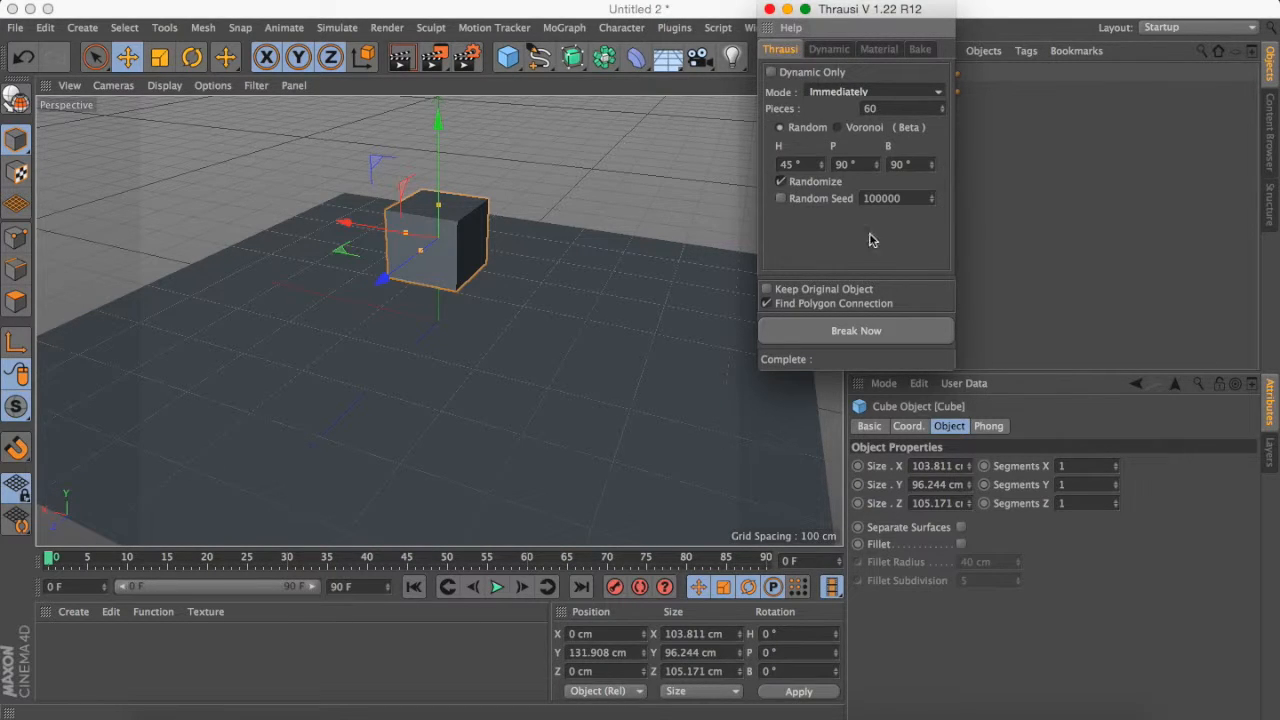
click(862, 340)
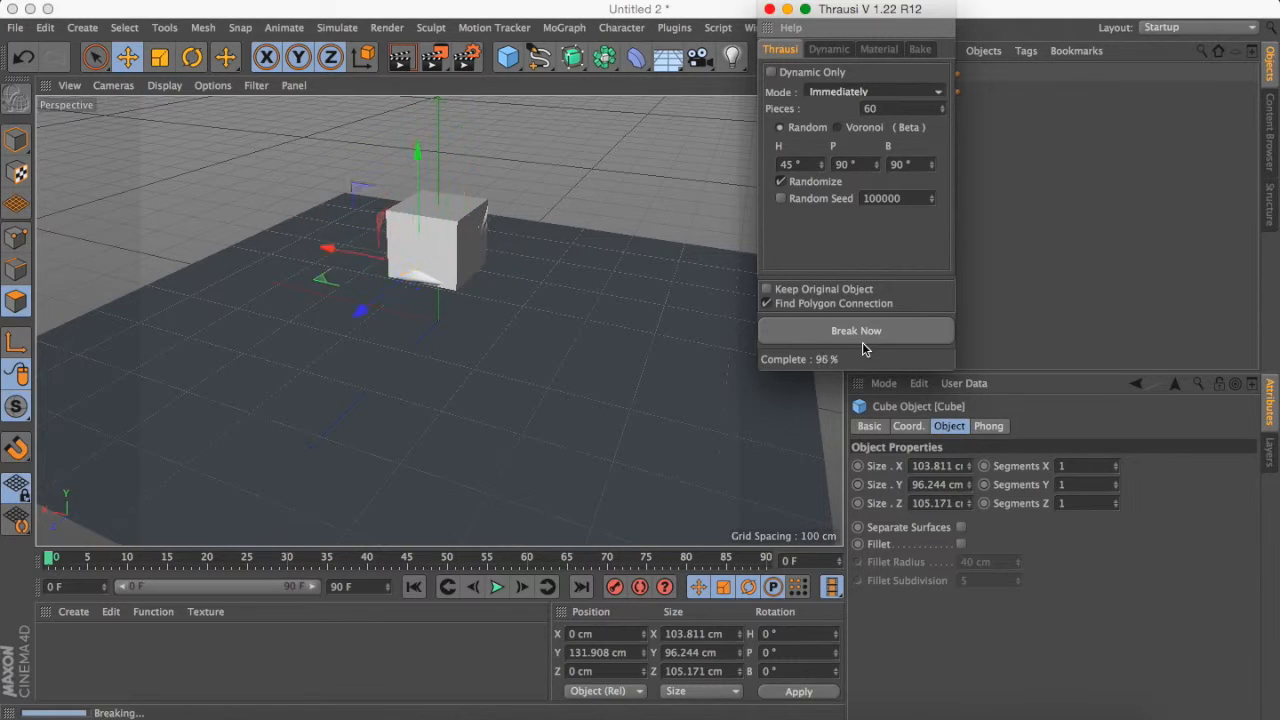
click(769, 9)
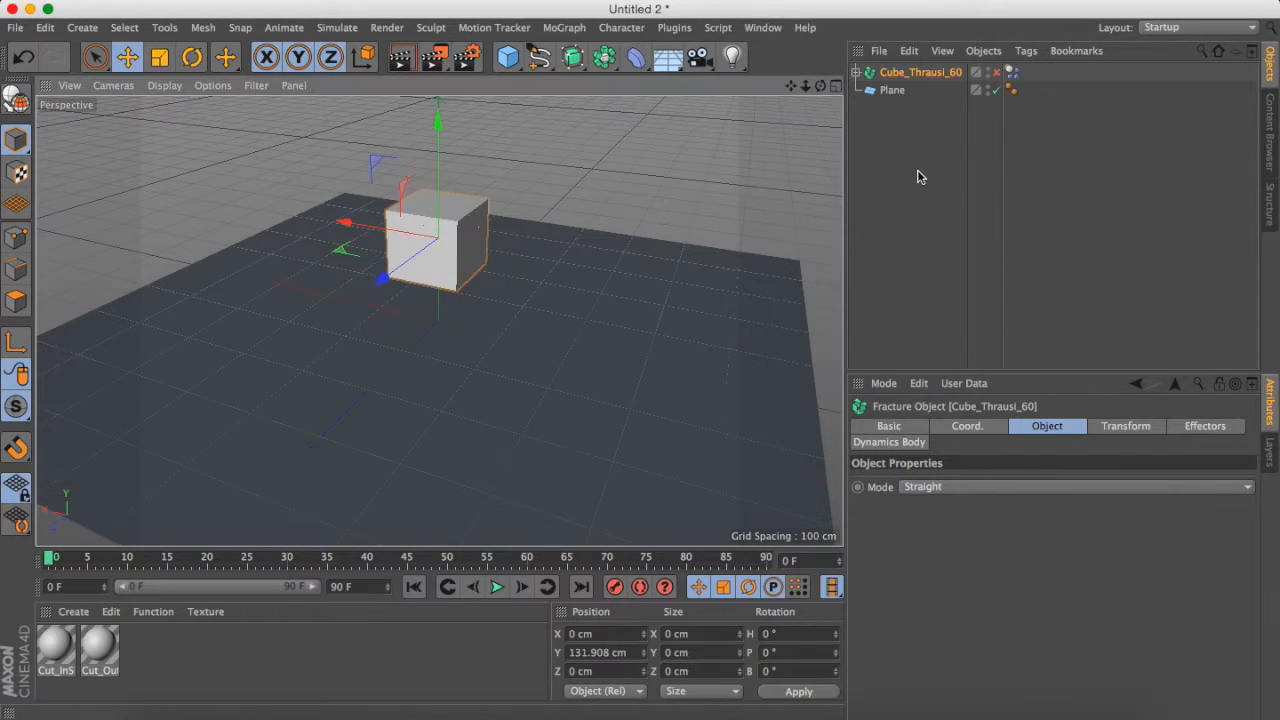
Give the plane a Collider Body simulation tag
click(897, 103)
click(892, 90)
right_click(896, 100)
mouse_move(984, 228)
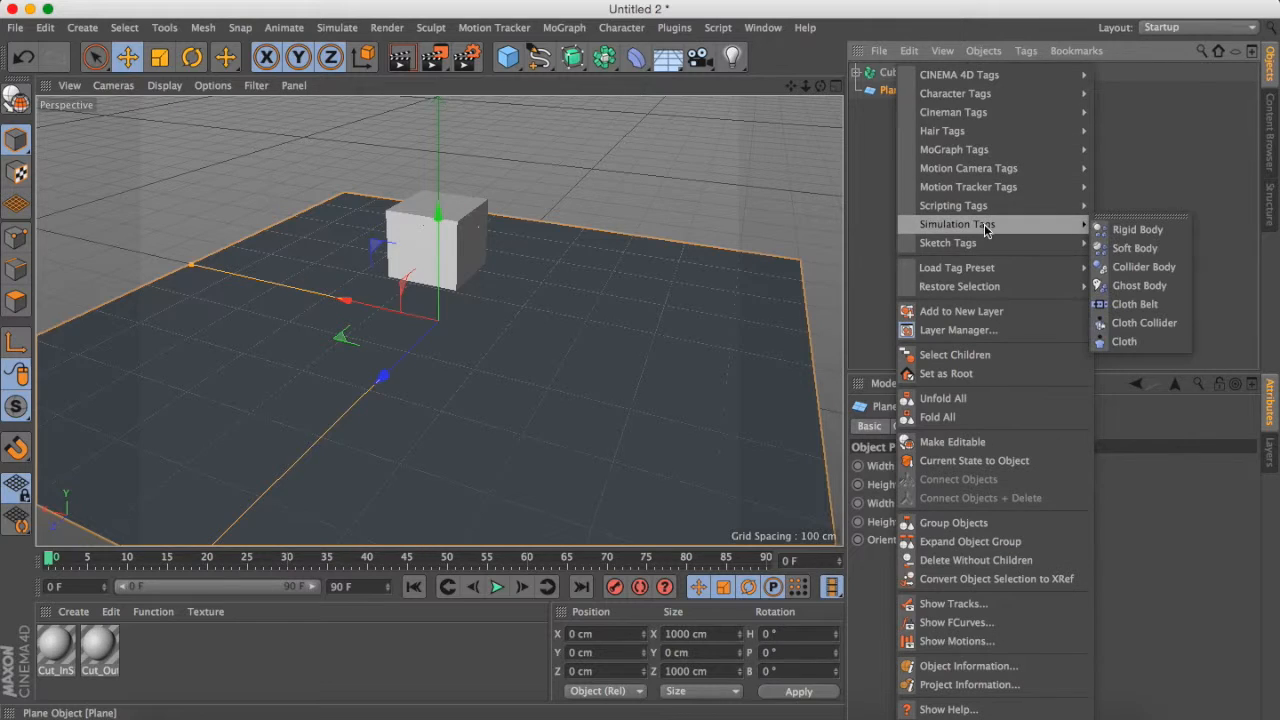
click(1152, 268)
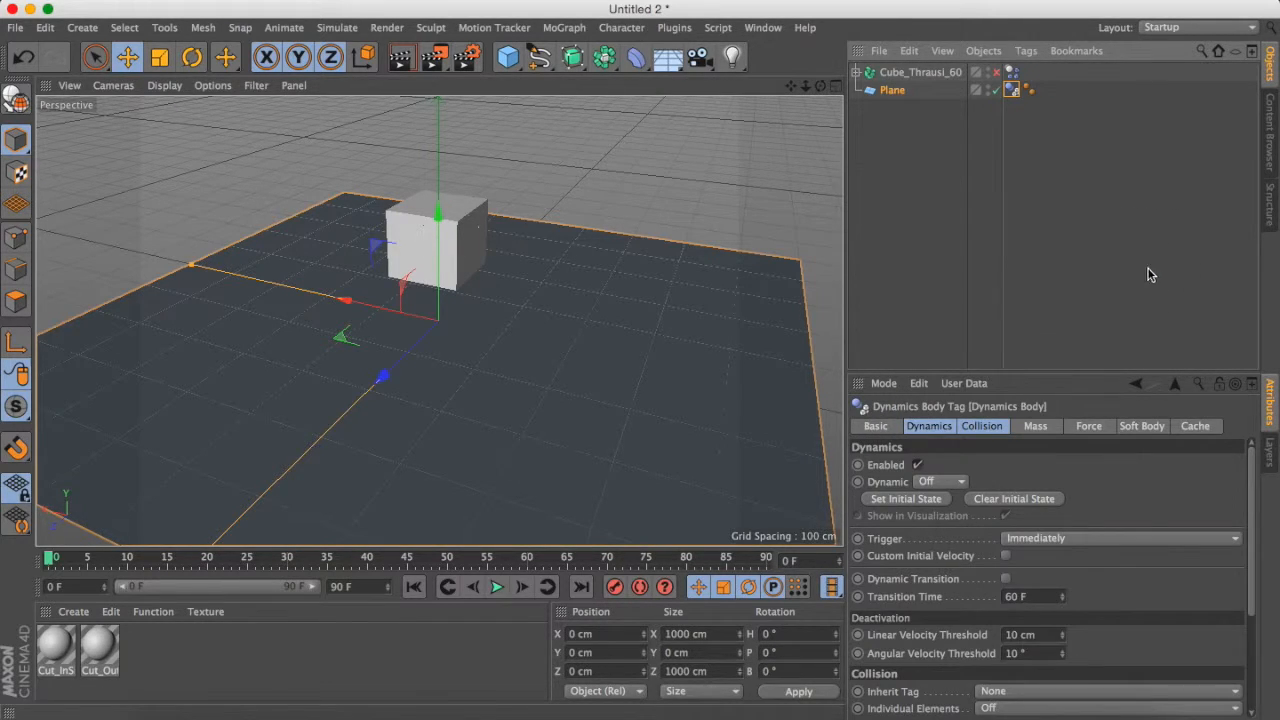
click(955, 166)
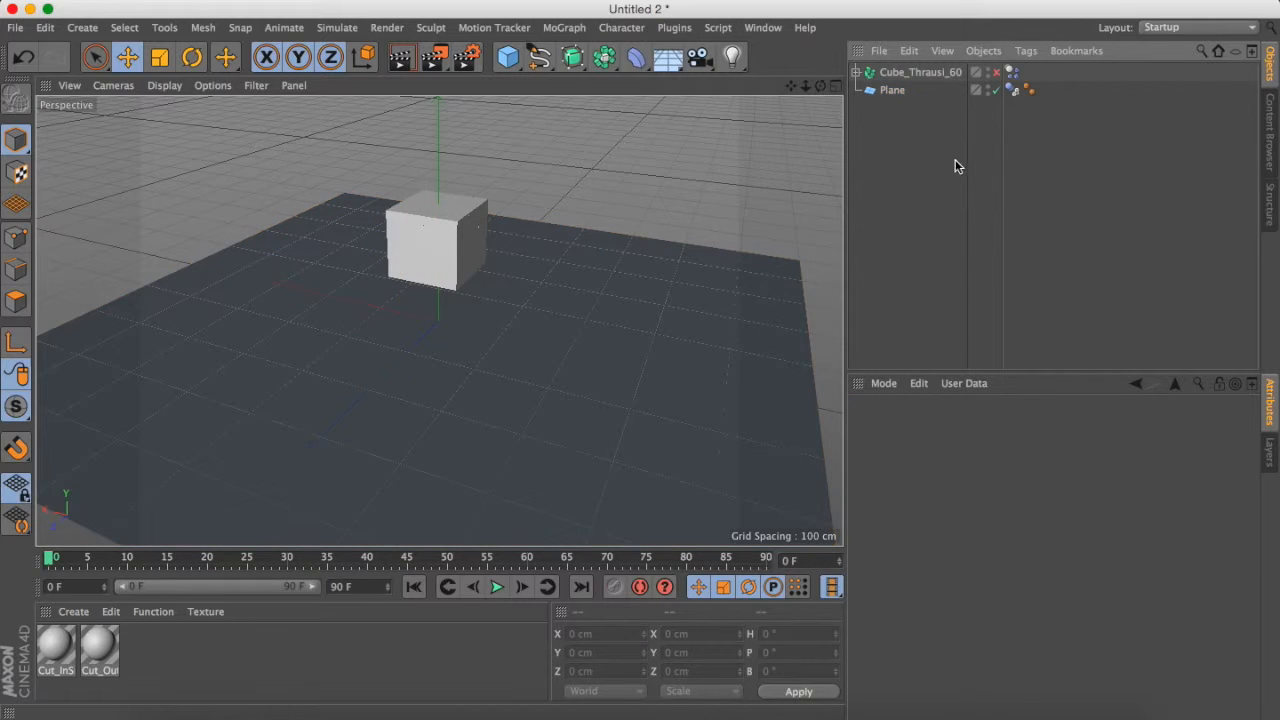
Raise the fractured cube object to a Y position of about 148 cm above the plane
click(927, 72)
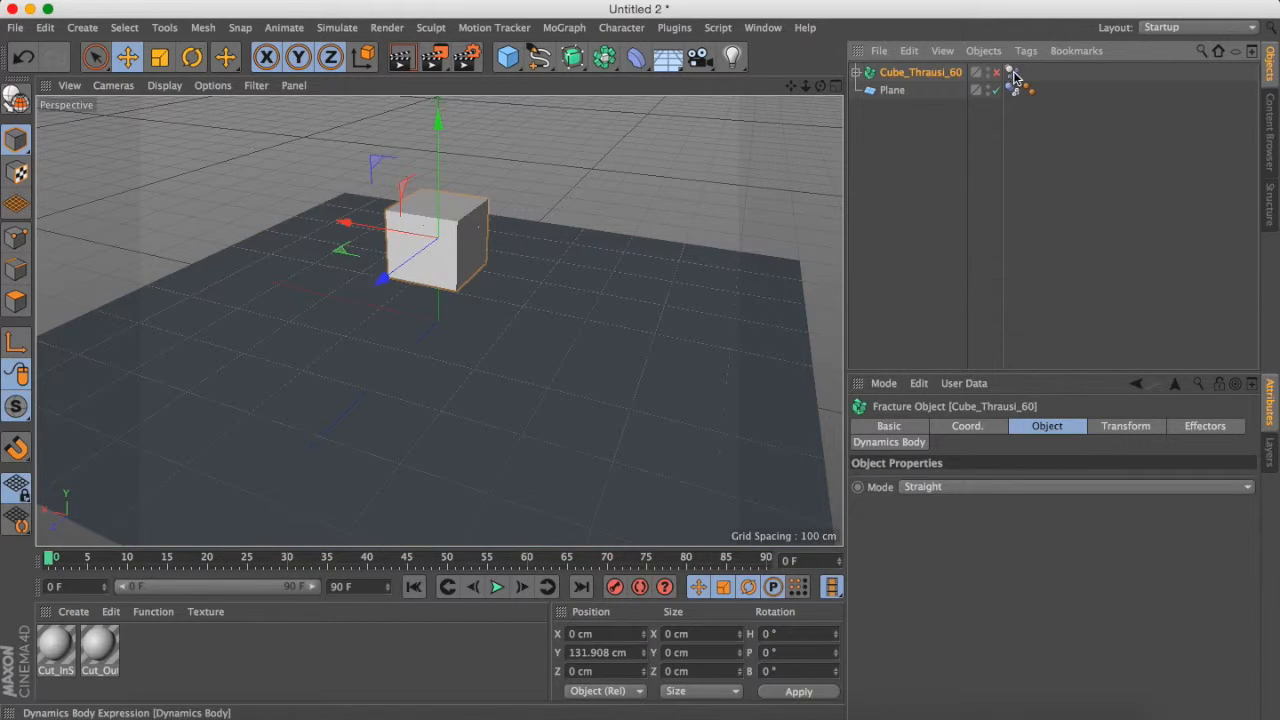
key(super+s)
key(Escape)
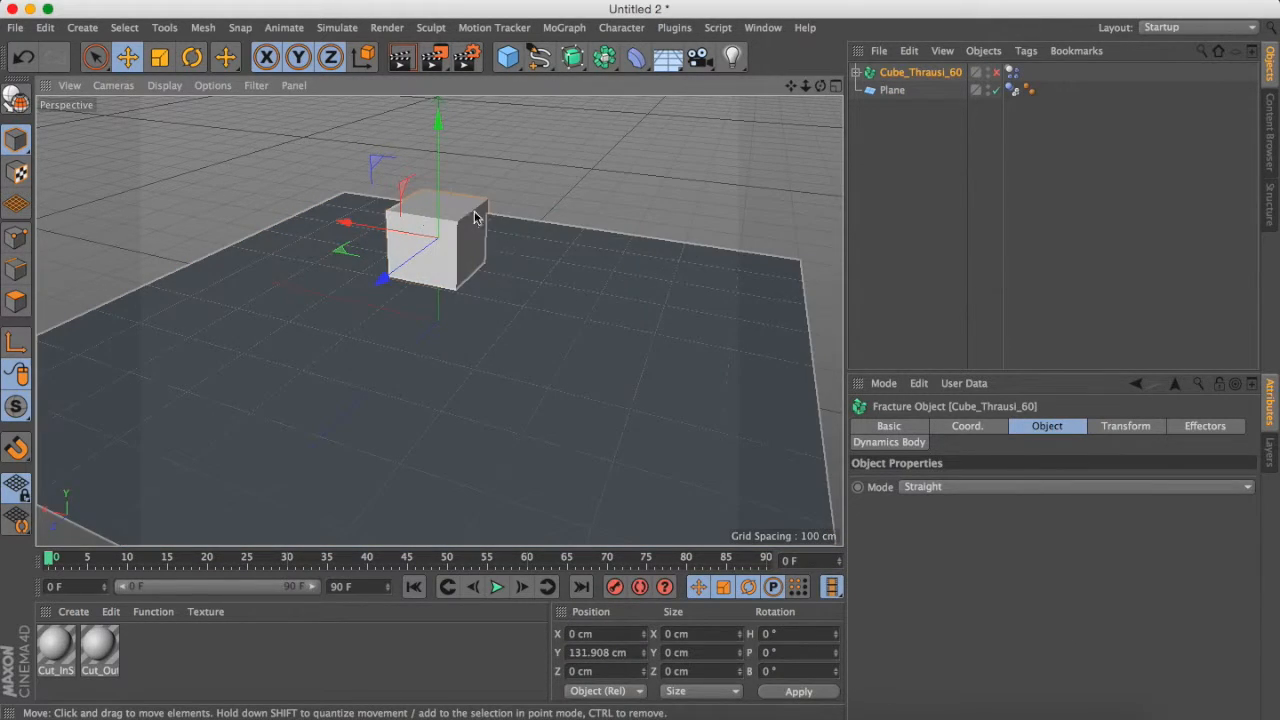
mouse_move(438, 190)
mouse_down()
mouse_move(443, 134)
mouse_move(456, 215)
mouse_move(452, 172)
mouse_up()
drag(820, 87, 910, 313)
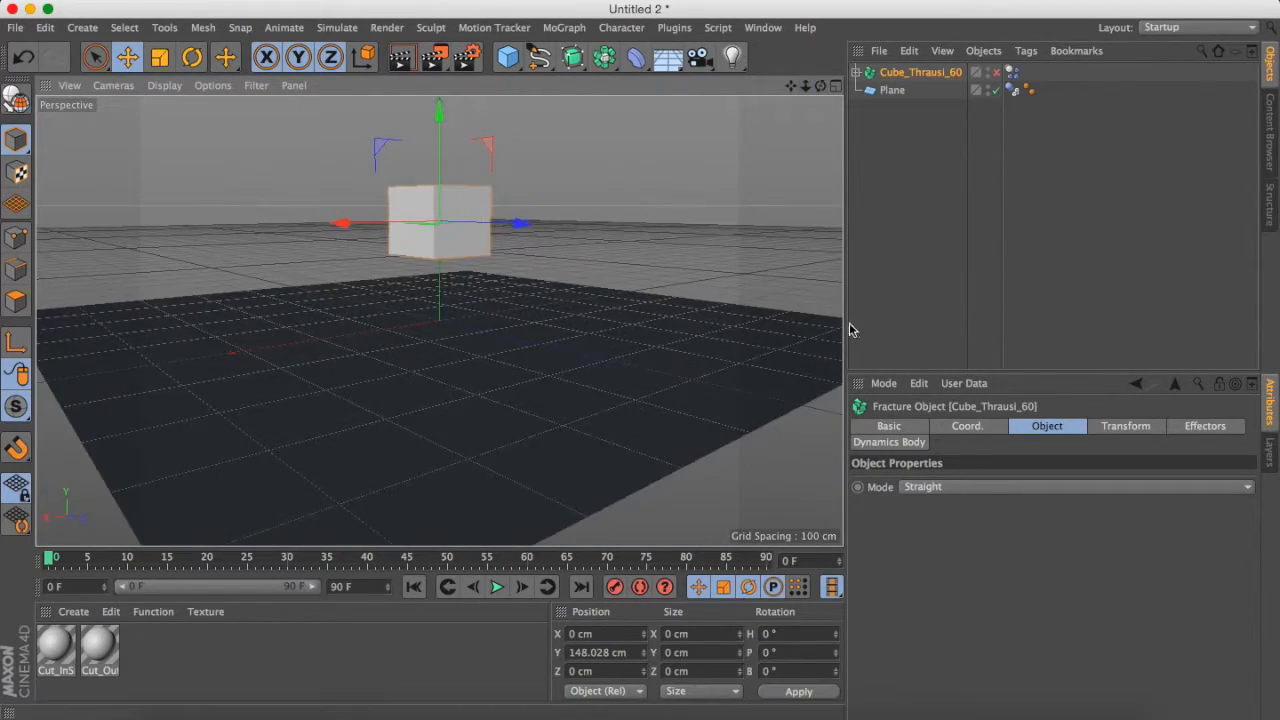
Set the plane's collision bounce to 5%, friction to 105% and collision noise to about 15%
click(892, 90)
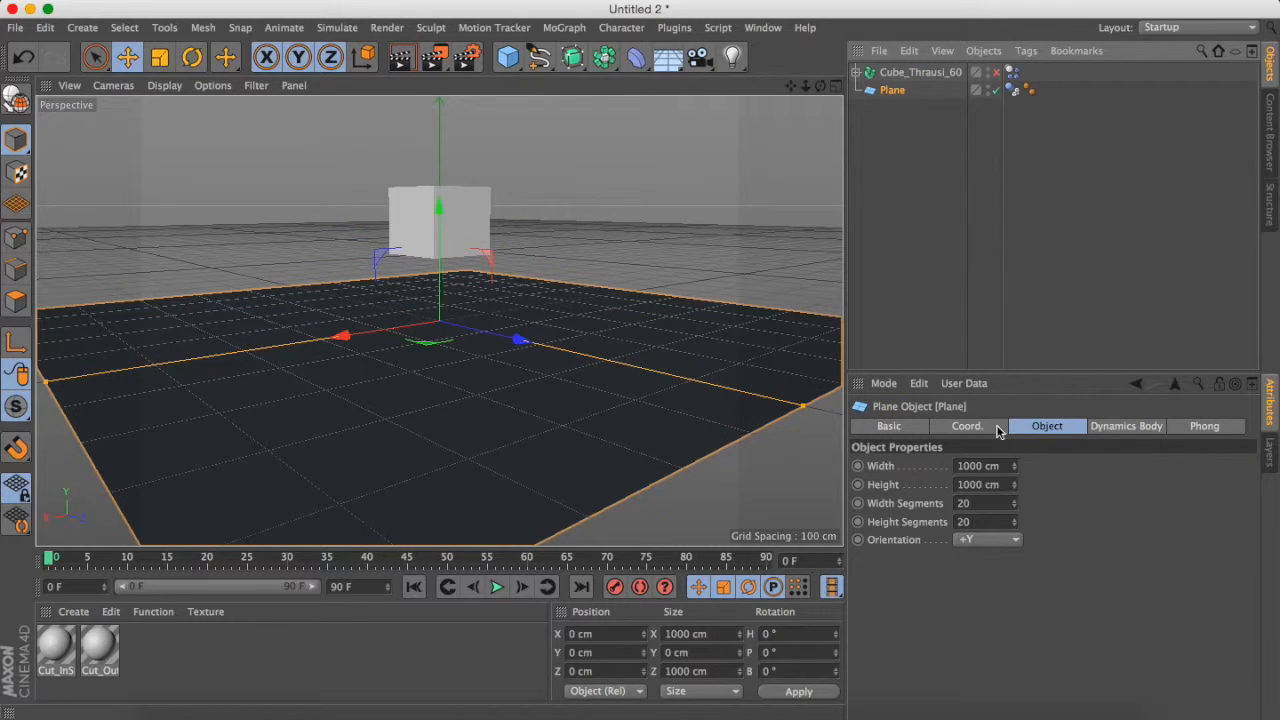
click(1156, 430)
drag(1262, 500, 1262, 640)
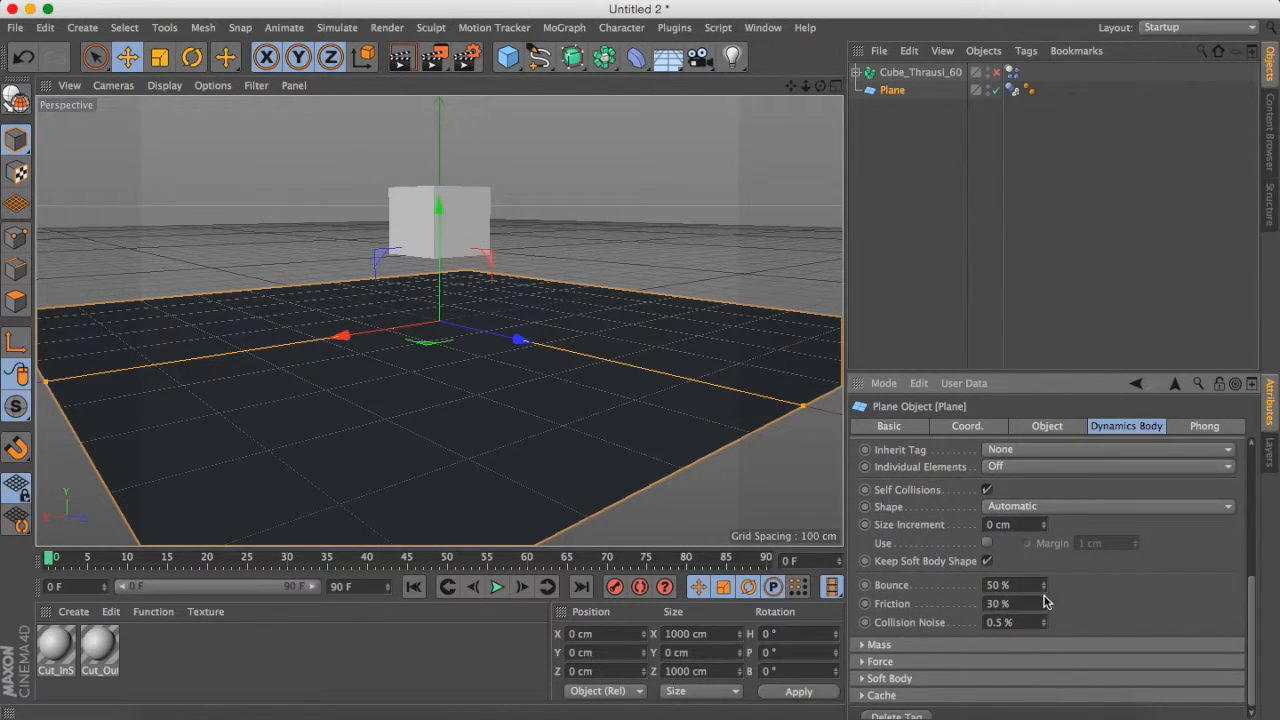
scroll(1047, 592, up, 1)
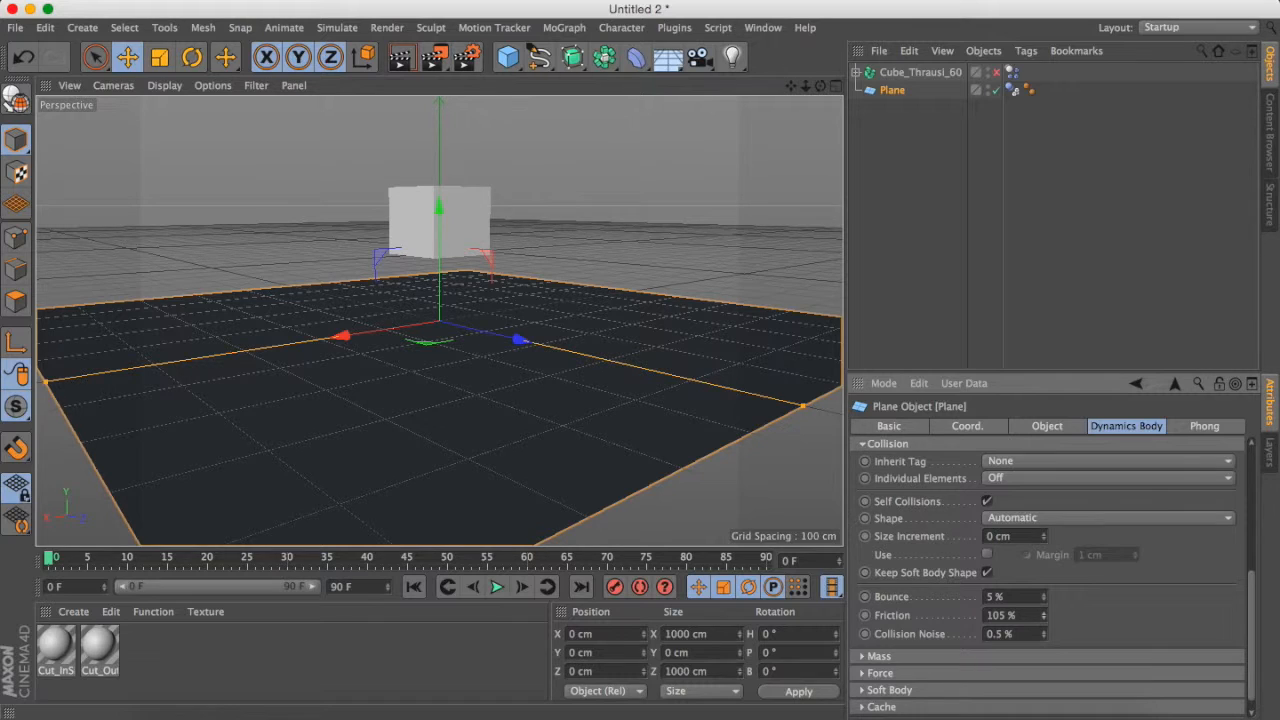
drag(1044, 635, 1044, 629)
Play the cube's shattering simulation and return to the first frame
click(497, 587)
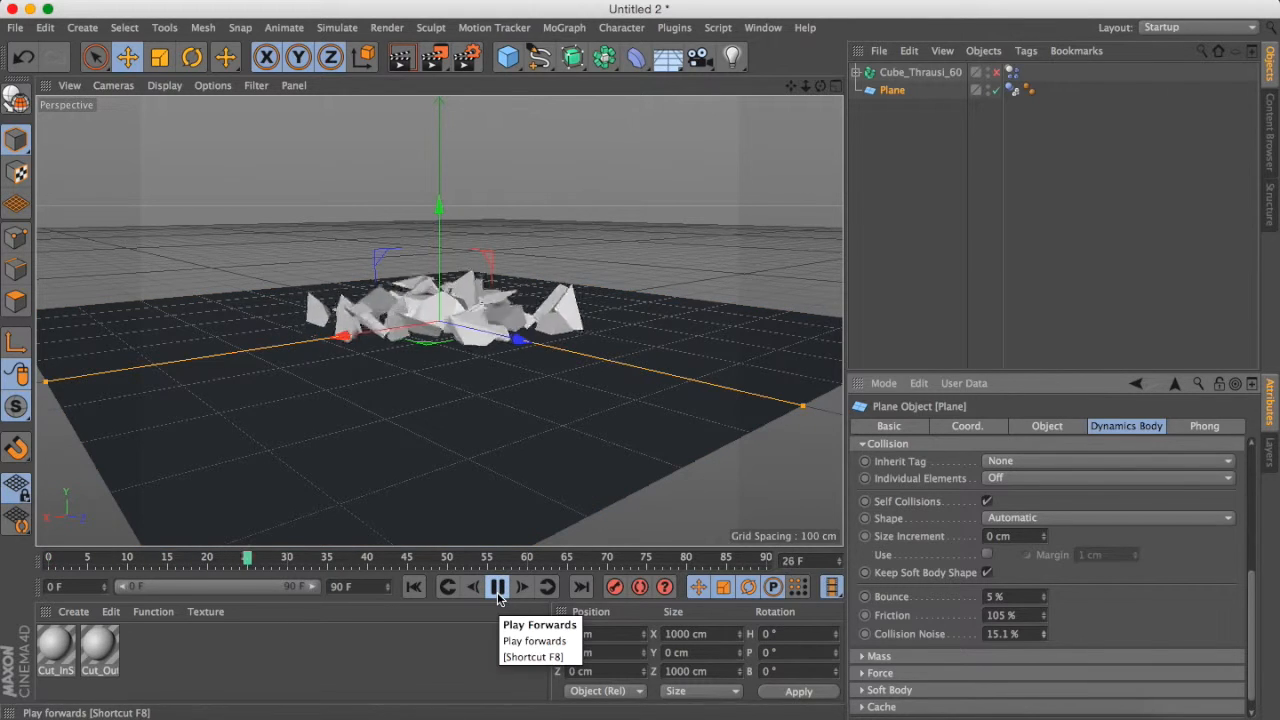
click(497, 587)
click(413, 587)
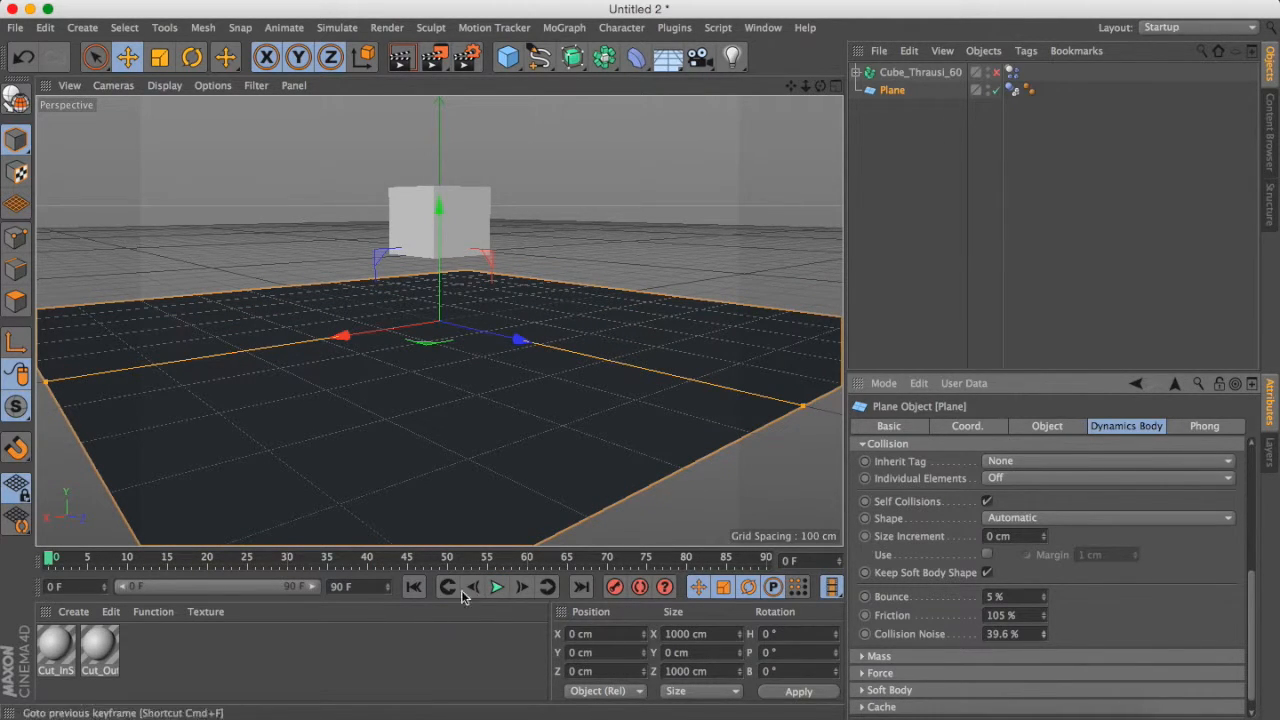
Raise the plane's collision noise to 39.6% and replay the simulation from the start
click(497, 587)
click(497, 587)
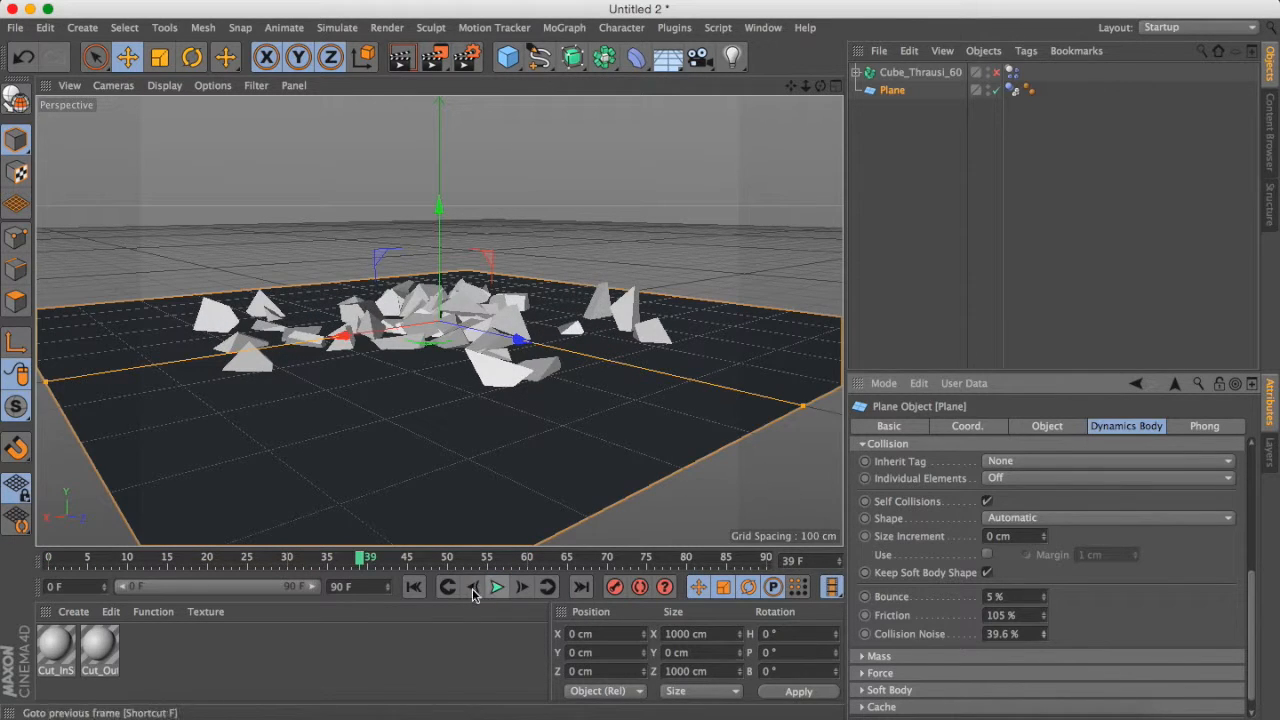
click(413, 587)
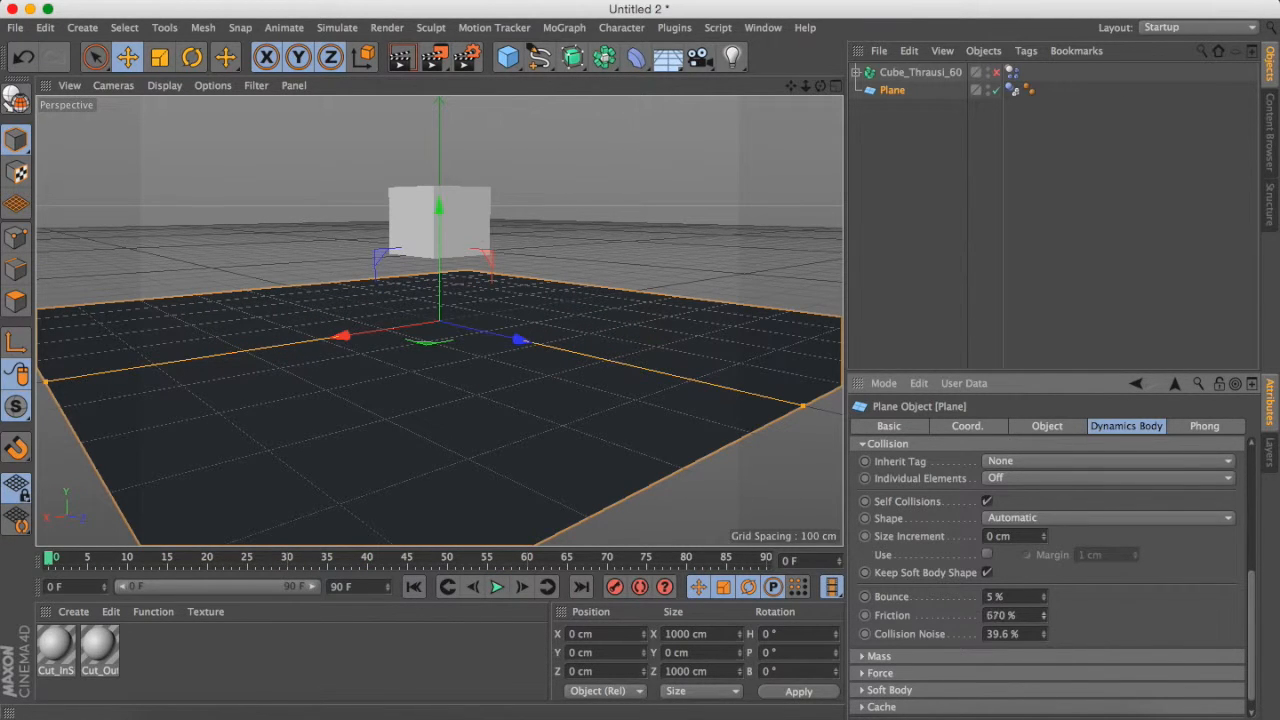
Try friction values of 915% and 755% on the plane, replaying the simulation from the start for each
click(497, 587)
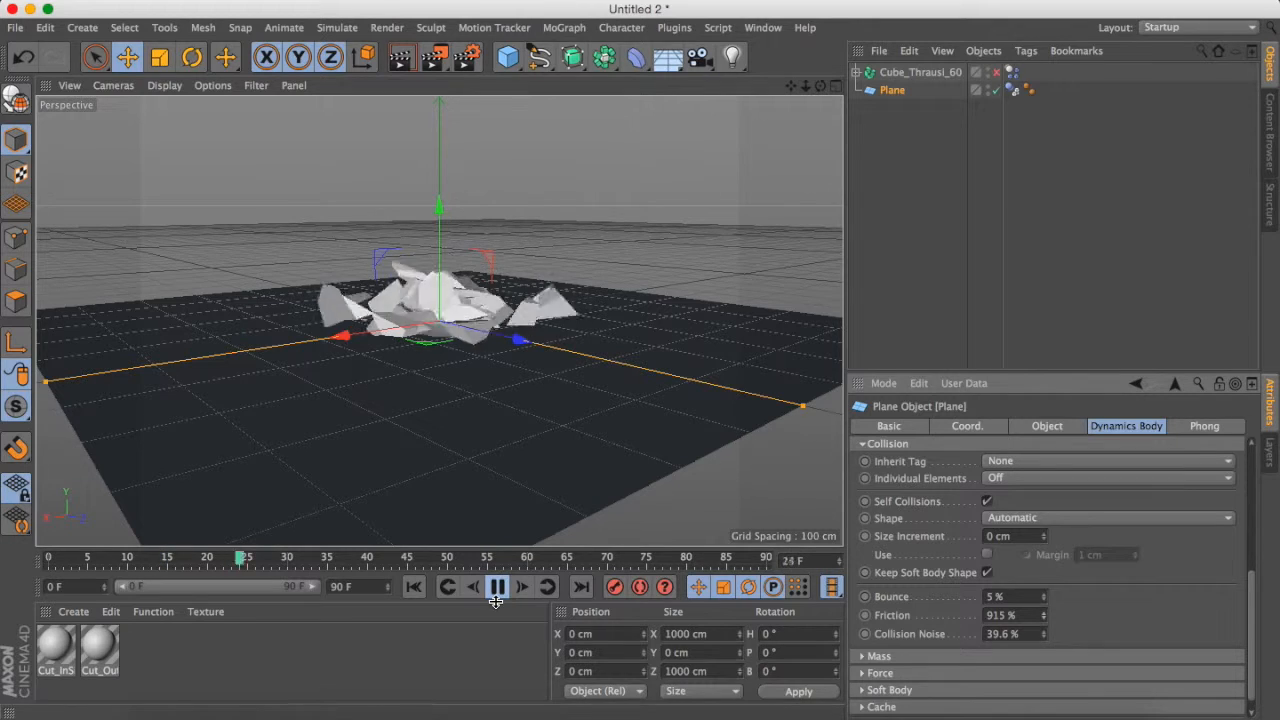
click(497, 587)
click(415, 587)
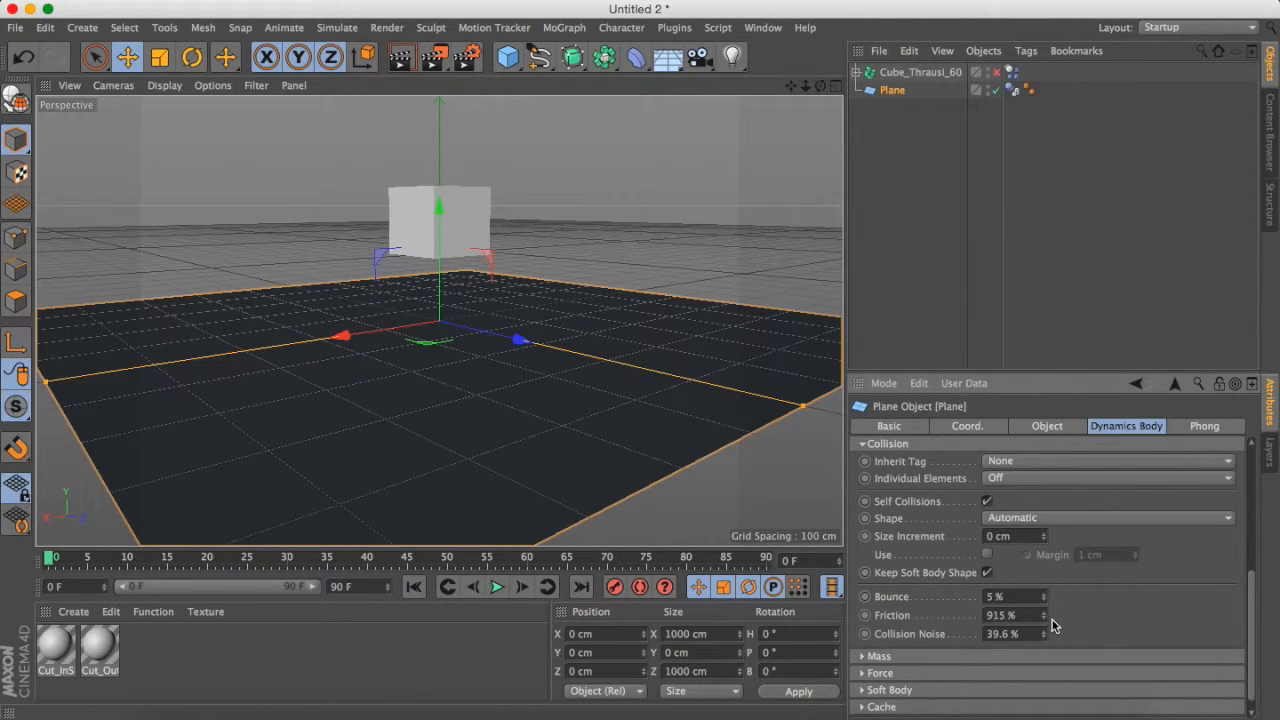
click(497, 587)
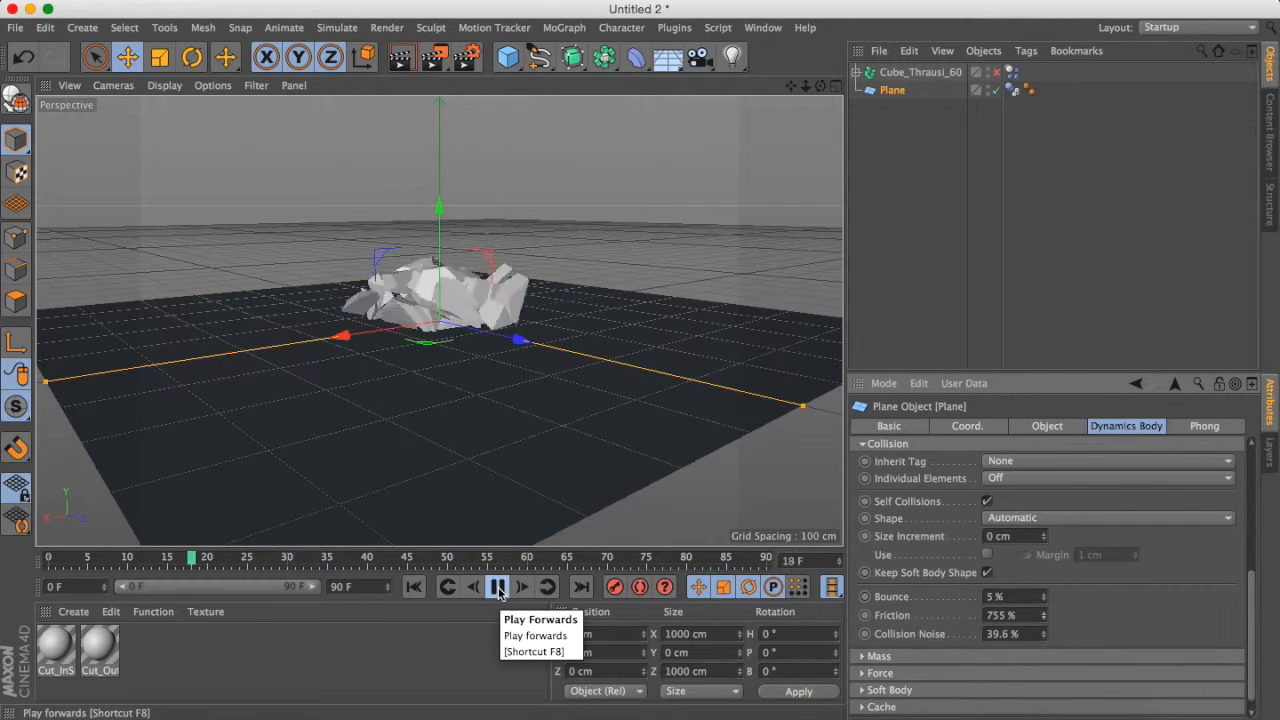
click(497, 587)
click(414, 587)
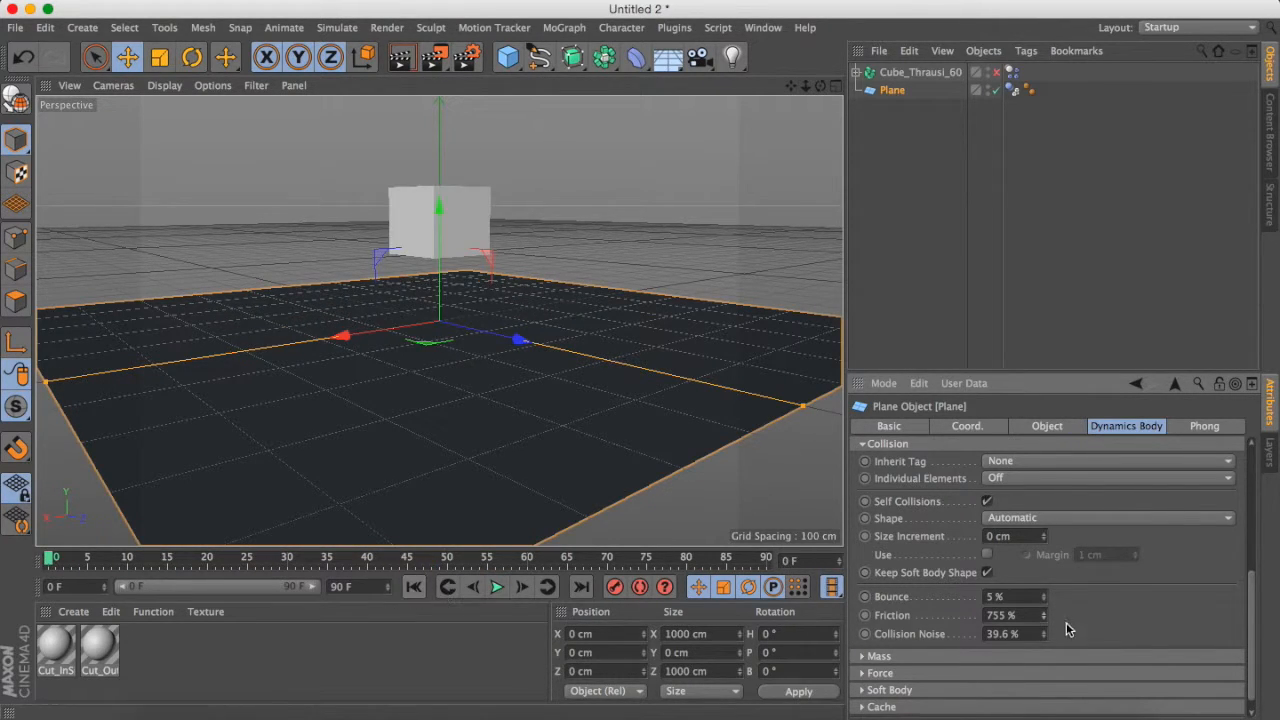
Lower the plane's friction to 315% and play the simulation again
click(497, 587)
click(497, 587)
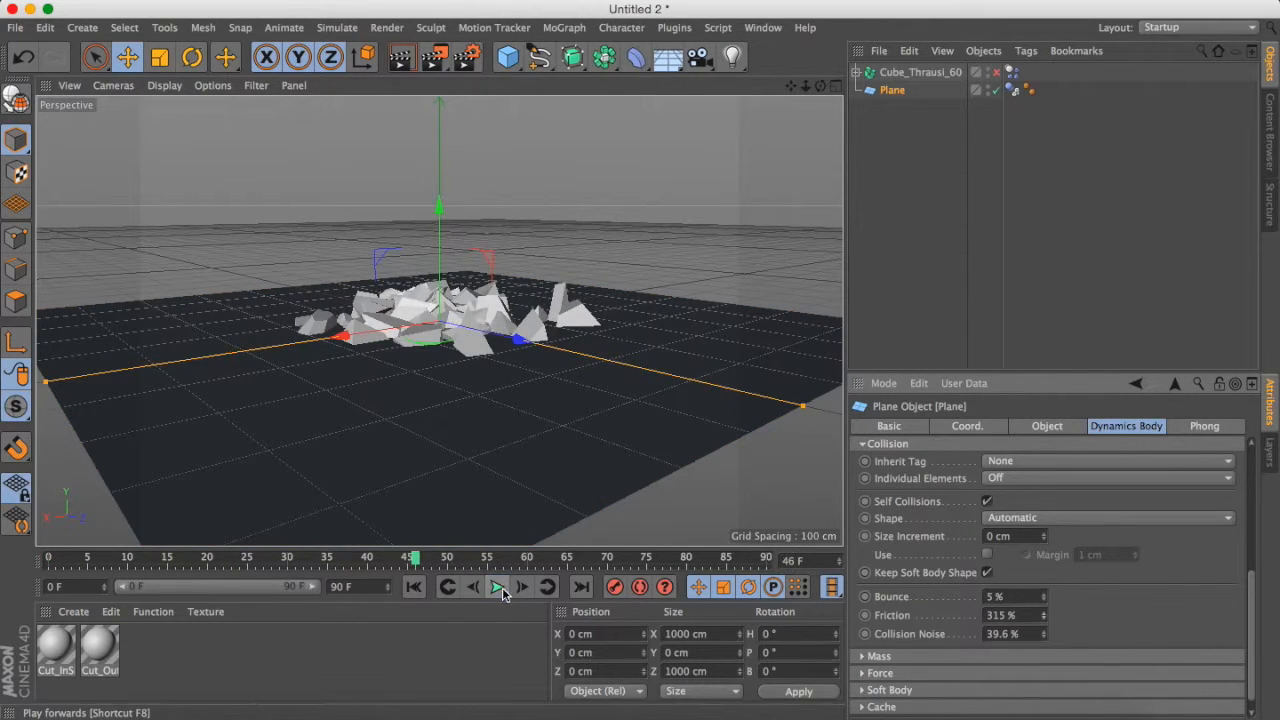
Lower the plane's friction to 135% and replay the simulation from the first frame
click(414, 587)
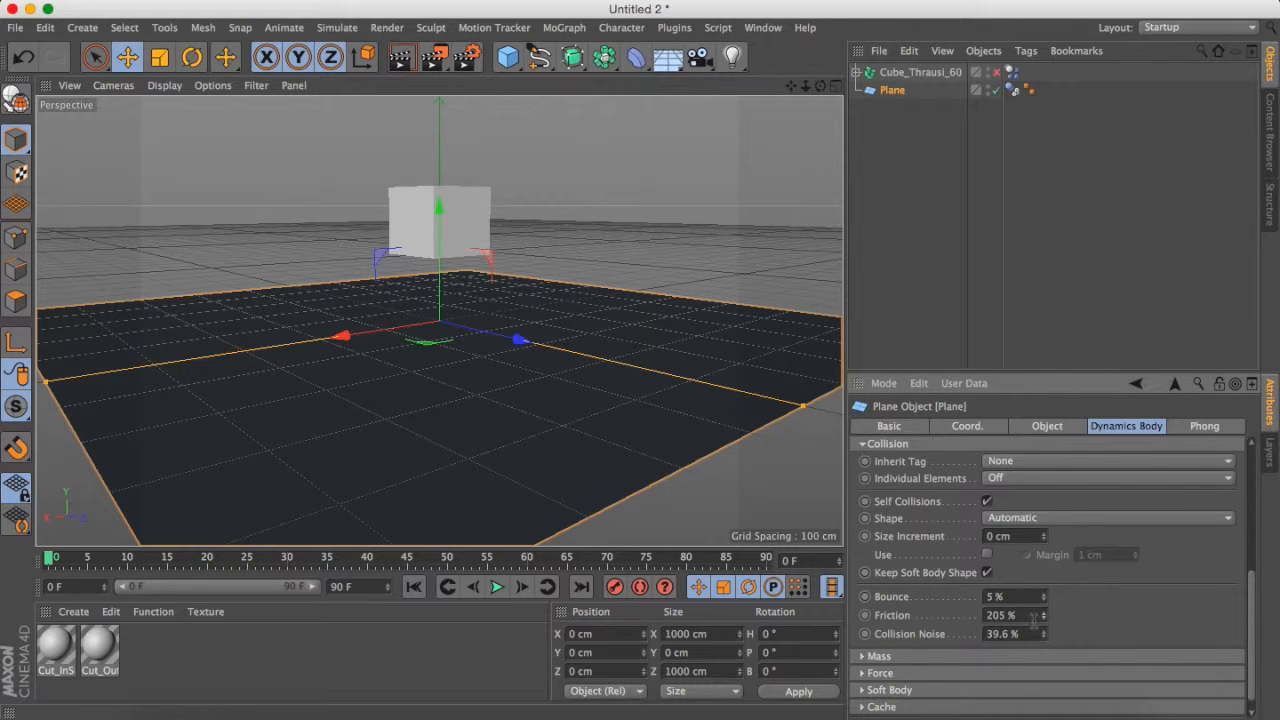
click(497, 587)
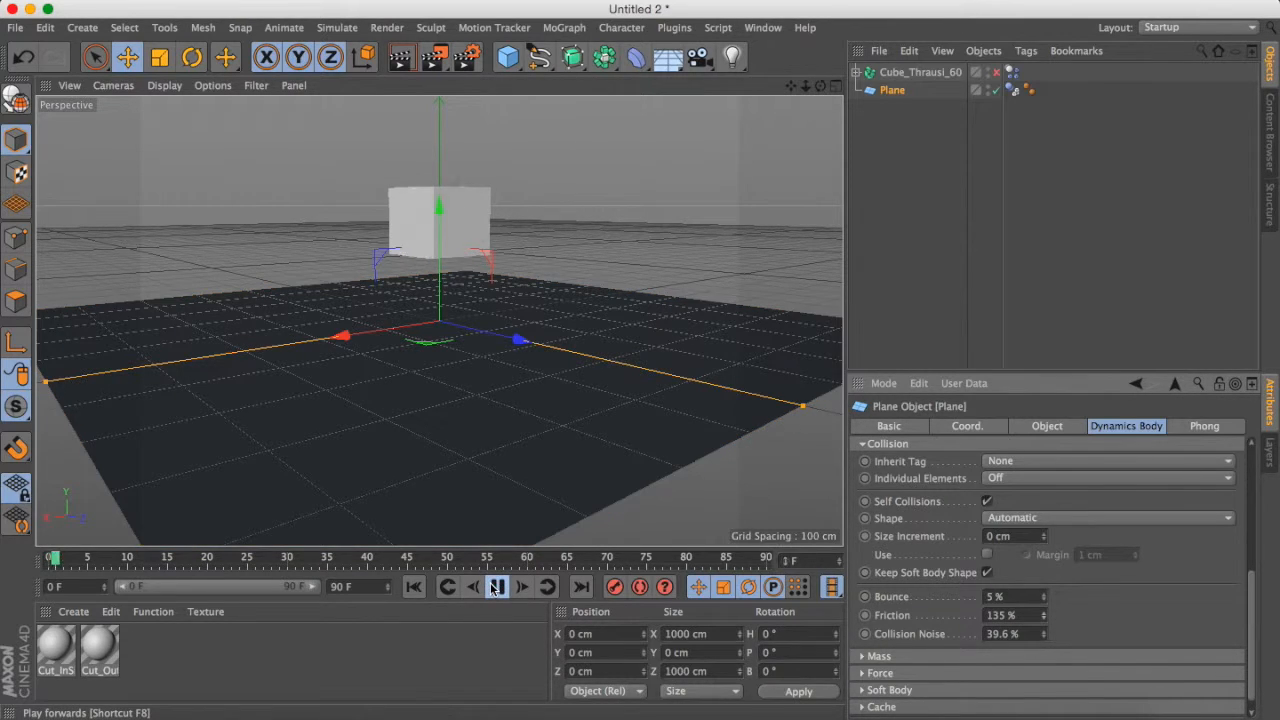
click(497, 587)
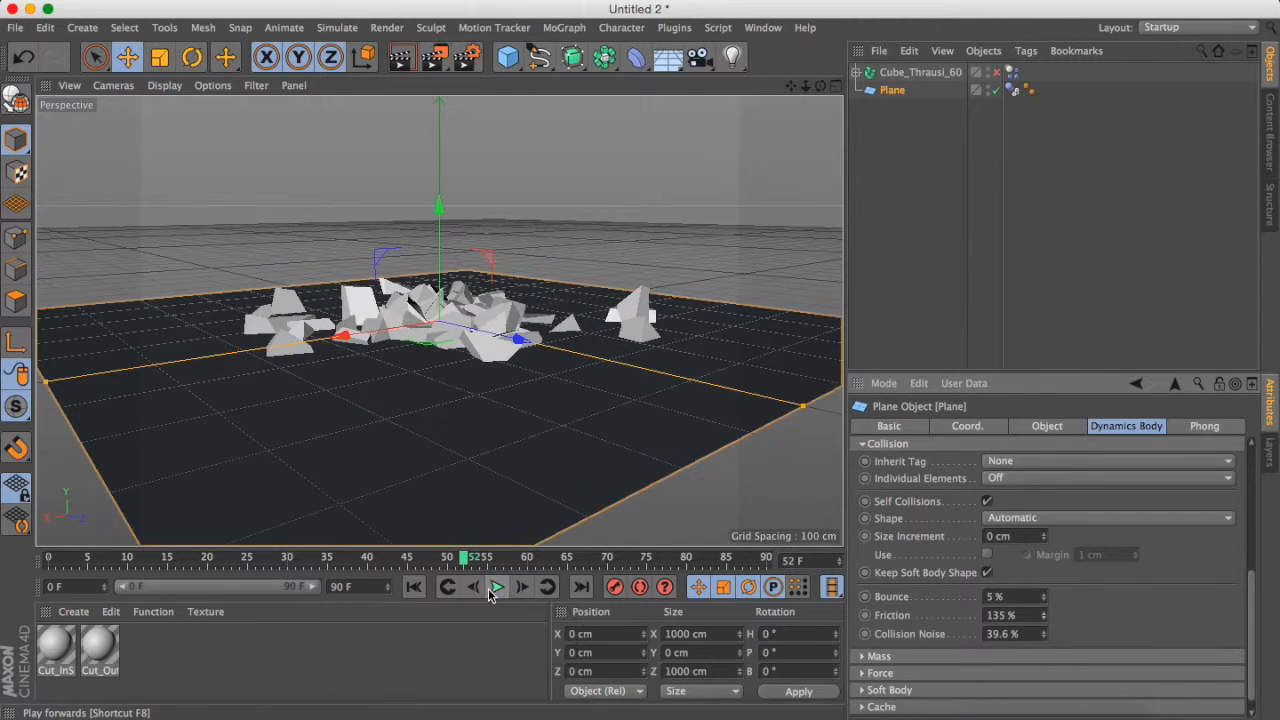
Replay the simulation from the first frame in a close-up view and stop it at frame 43
click(414, 587)
mouse_move(820, 86)
mouse_down()
mouse_move(650, 116)
mouse_move(609, 173)
mouse_up()
mouse_move(822, 87)
mouse_down()
mouse_move(868, 92)
mouse_move(802, 97)
mouse_up()
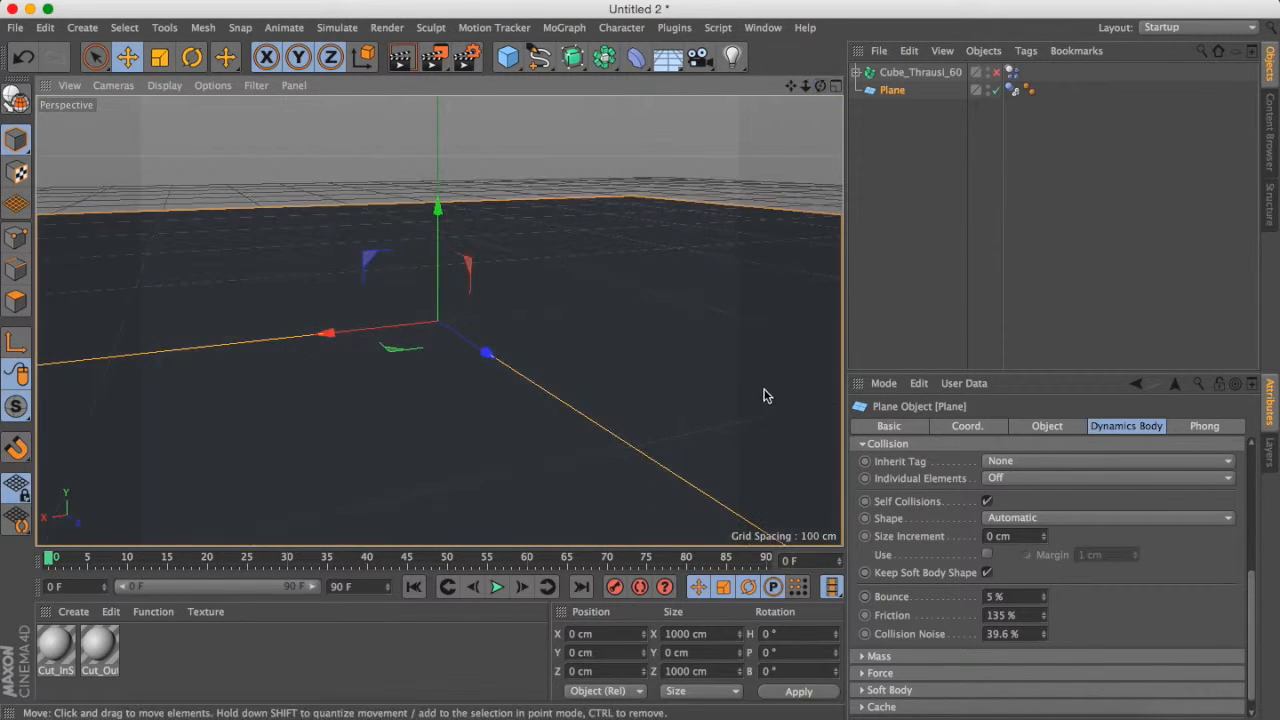
click(497, 588)
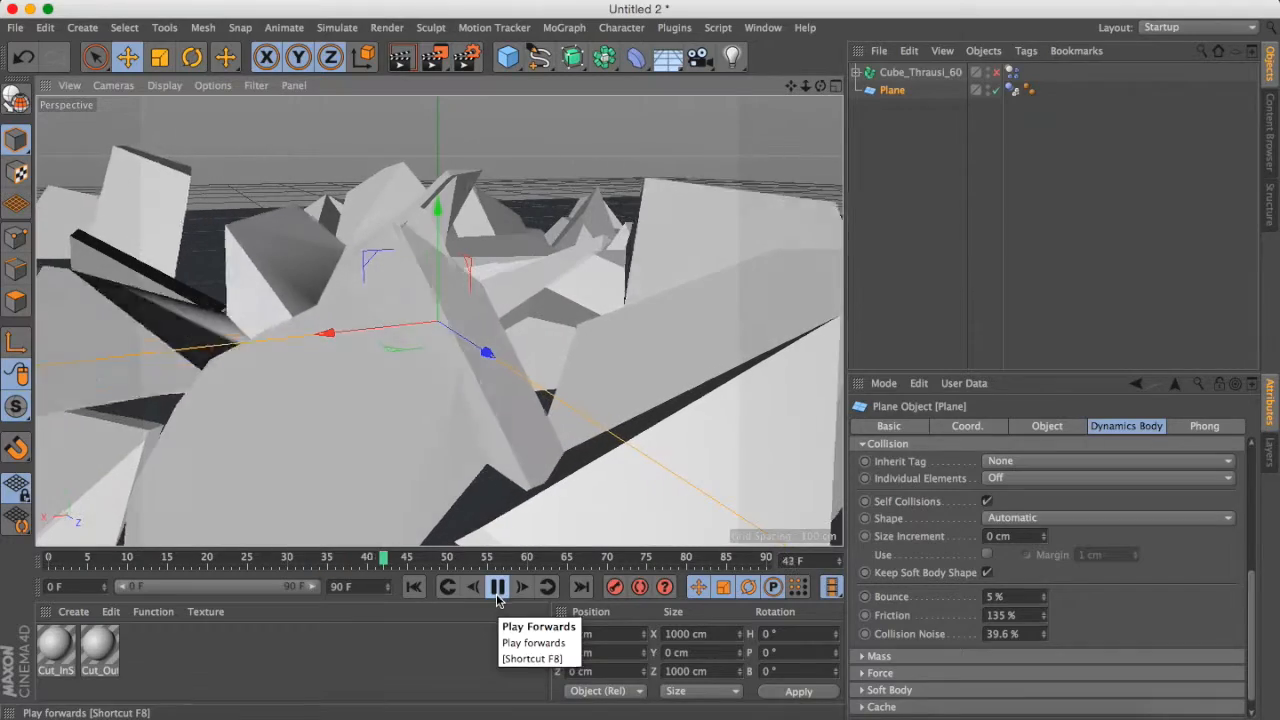
click(497, 588)
mouse_move(806, 86)
mouse_down()
mouse_move(724, 86)
mouse_move(818, 100)
mouse_move(818, 112)
mouse_move(818, 94)
mouse_move(757, 82)
mouse_move(804, 91)
mouse_up()
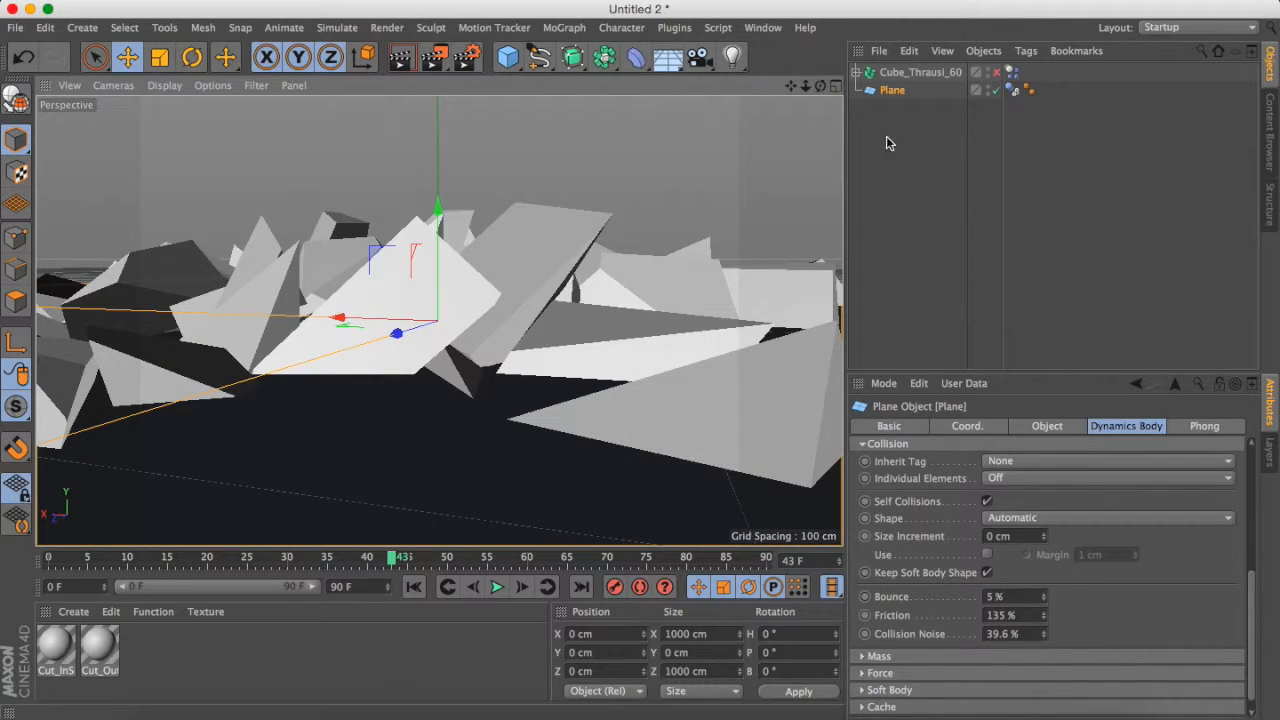
Add an omni light and move it beside and above the plane, to about X -710, Y 441, Z 567 cm
drag(816, 90, 814, 95)
click(732, 57)
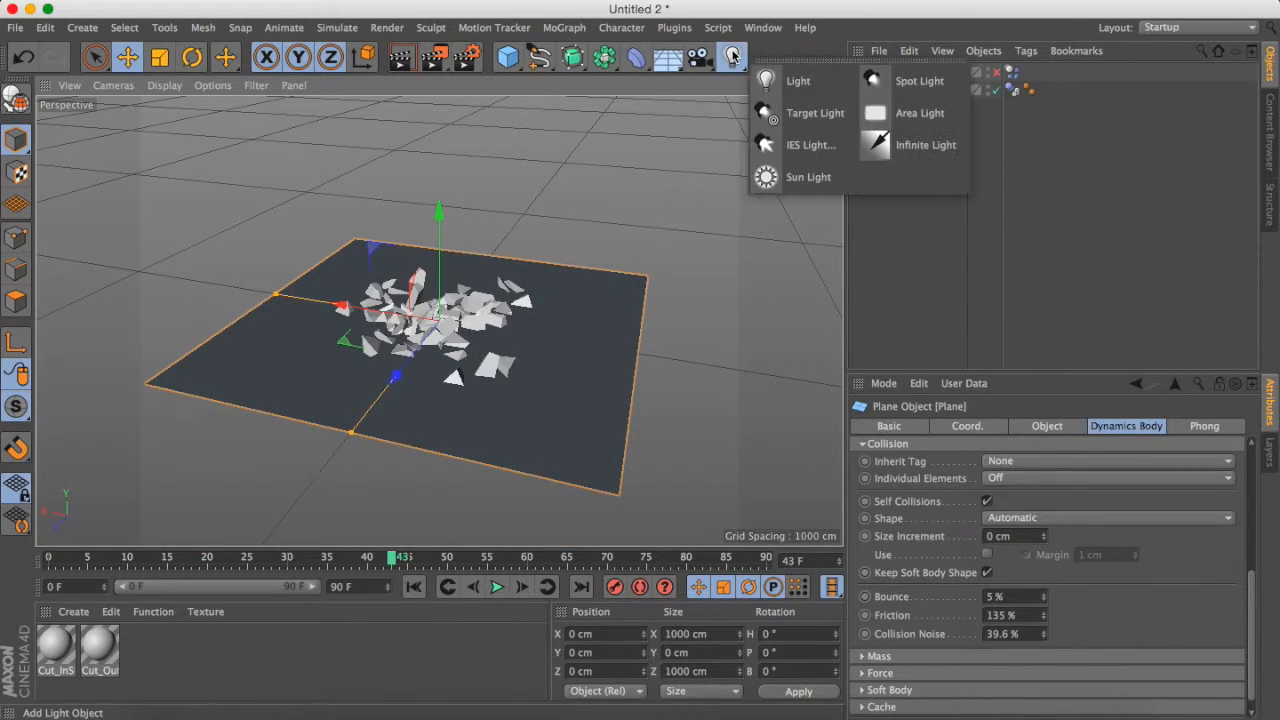
click(801, 83)
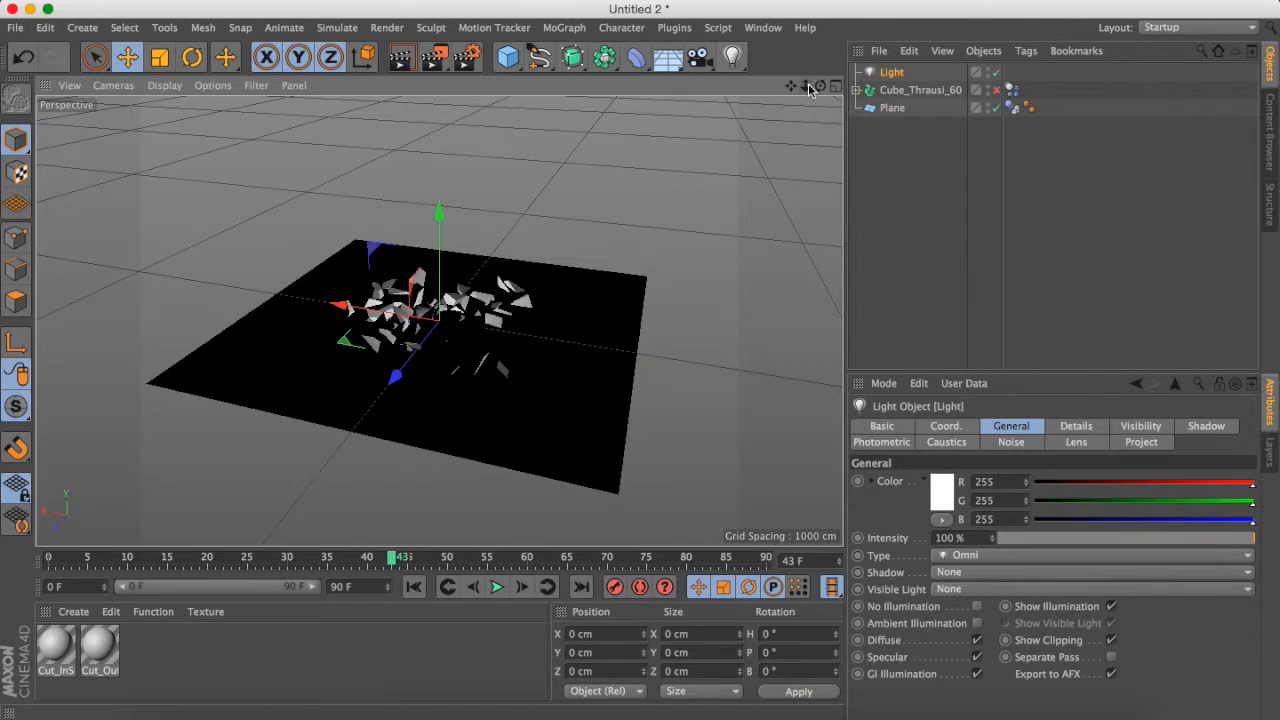
drag(438, 208, 838, 296)
Duplicate the light three times and spread the copies around the plane, the last at about X 971, Y 441, Z 312 cm
key(super+c)
key(super+v)
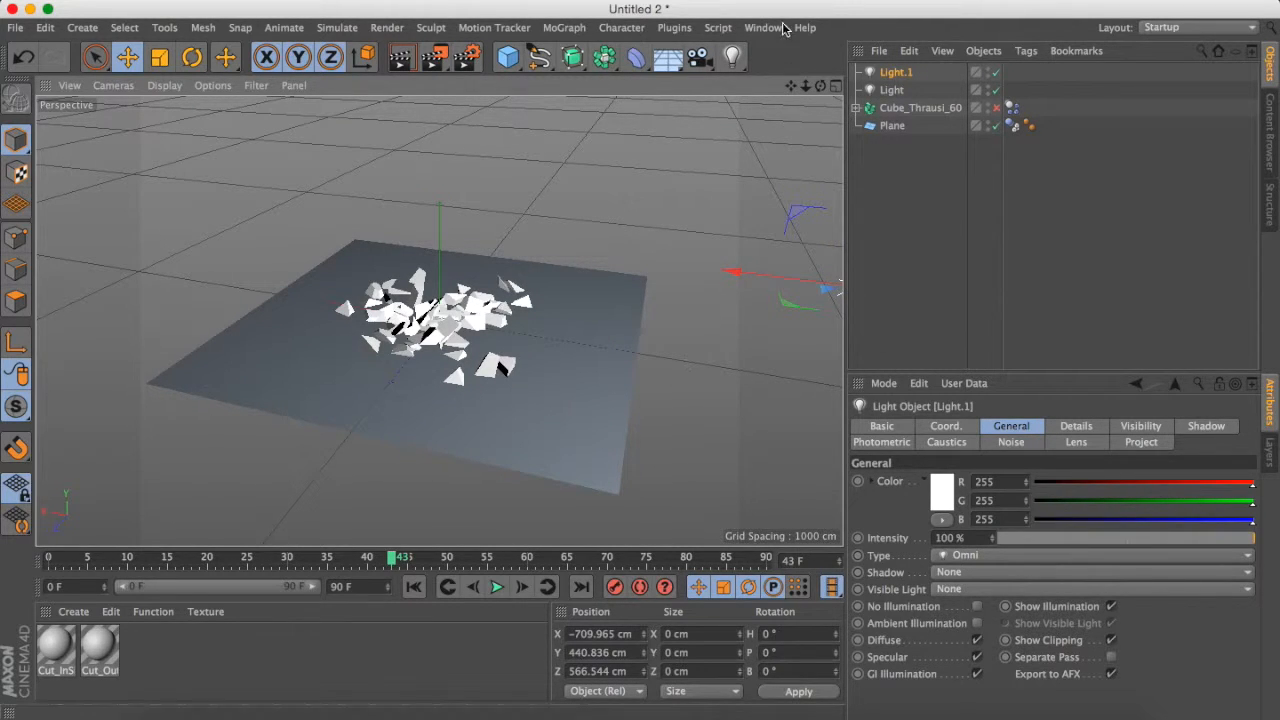
drag(794, 312, 773, 105)
key(super+c)
key(super+v)
drag(602, 107, 8, 195)
key(super+c)
key(super+v)
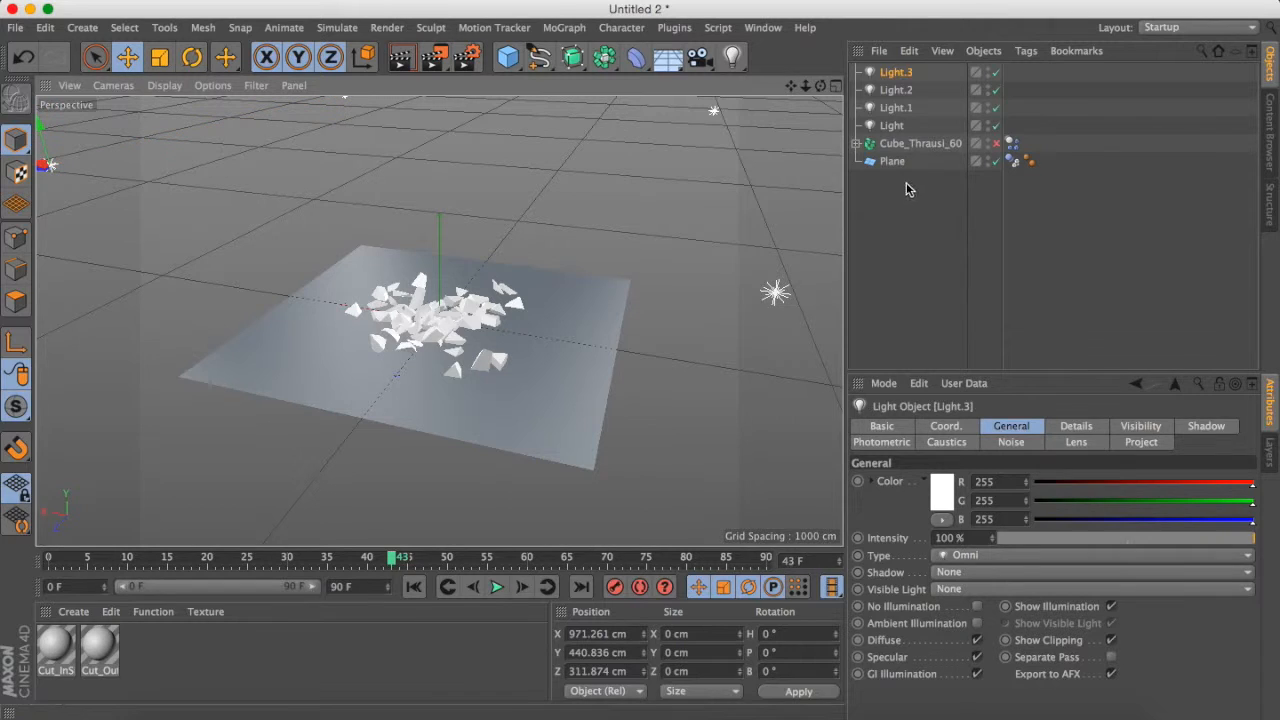
click(929, 229)
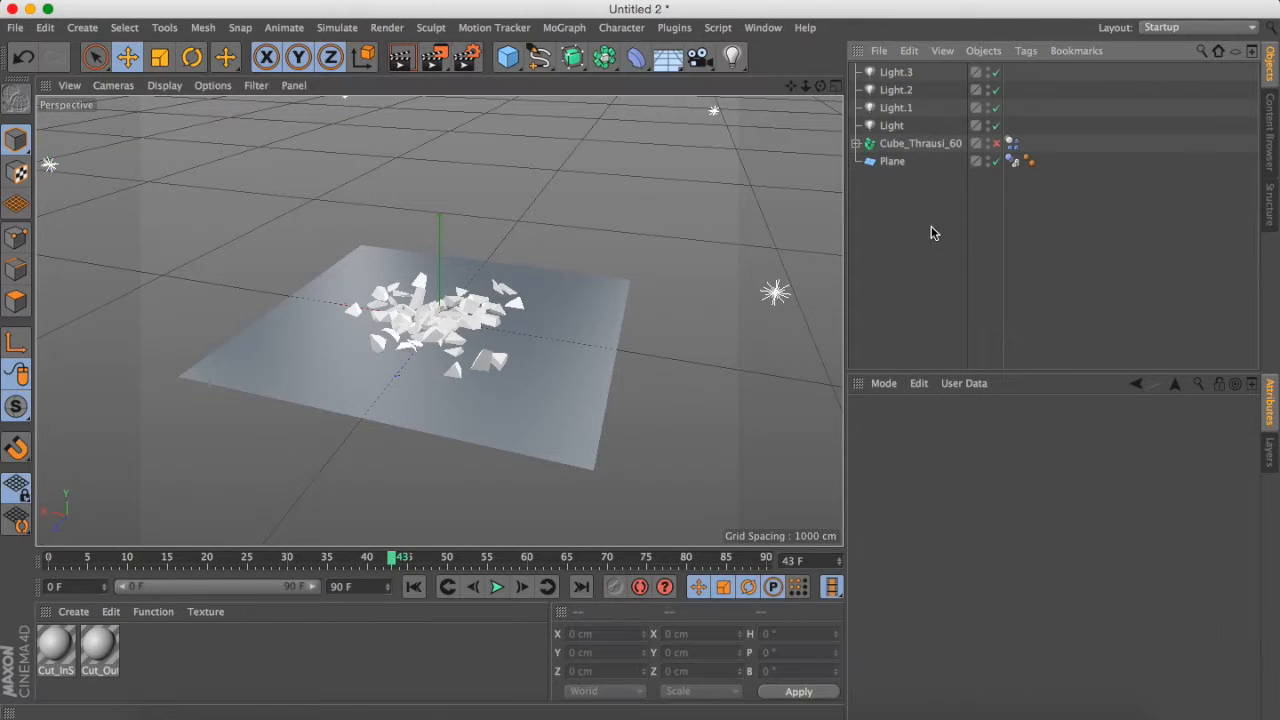
key(super+s)
click(744, 290)
drag(806, 86, 819, 36)
drag(820, 86, 820, 81)
click(835, 86)
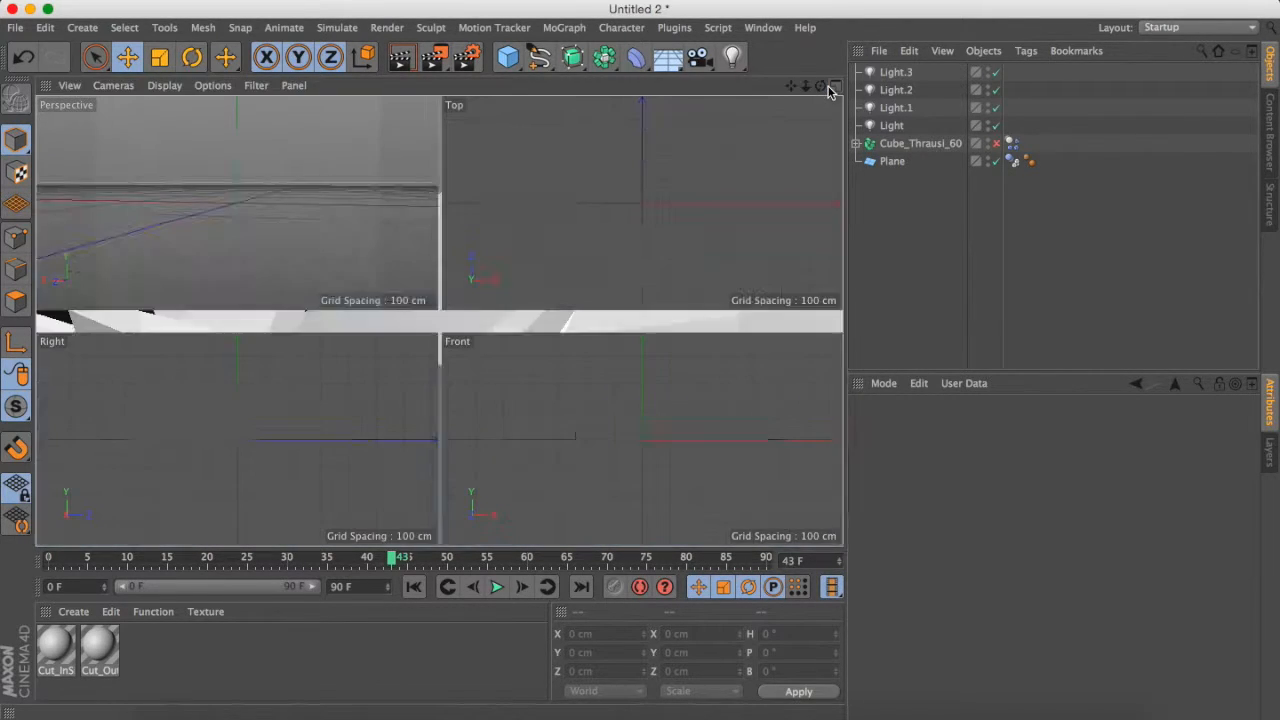
click(833, 86)
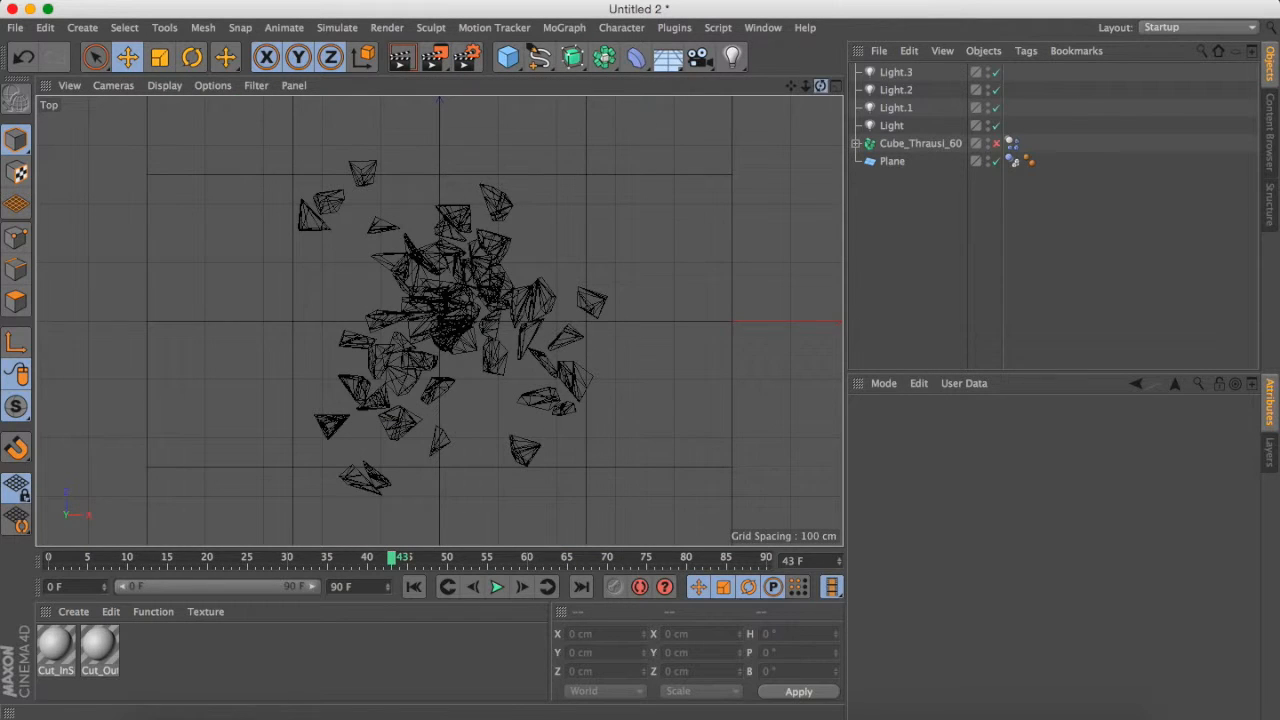
click(836, 87)
click(428, 86)
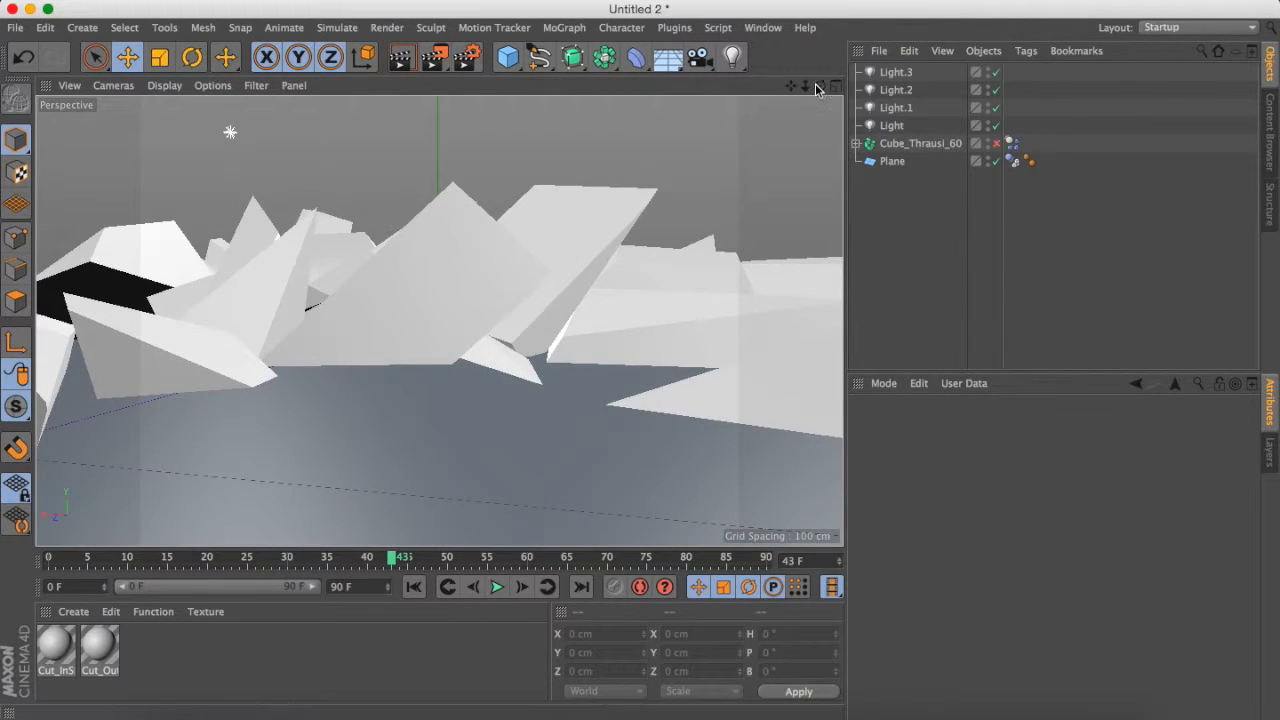
Add a second plane behind the pieces at about Z -333 cm, with a width of 829 cm and height of 496 cm
drag(819, 87, 720, 87)
click(894, 165)
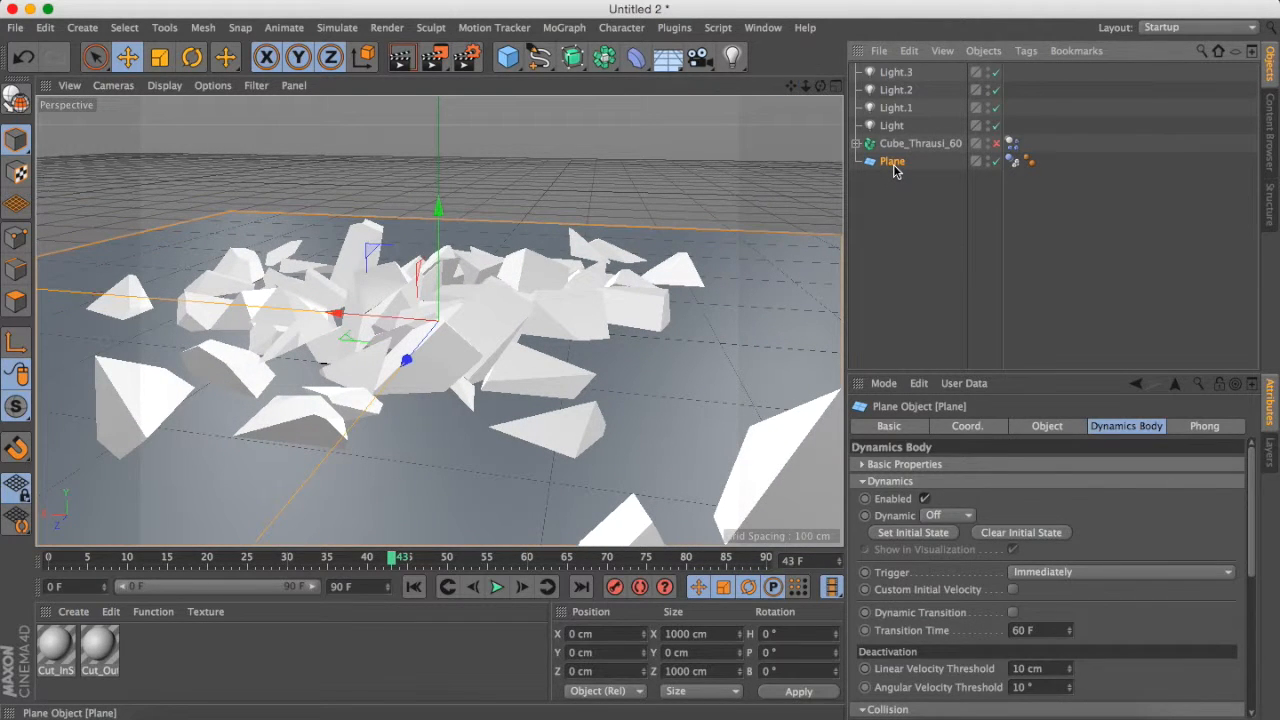
click(525, 63)
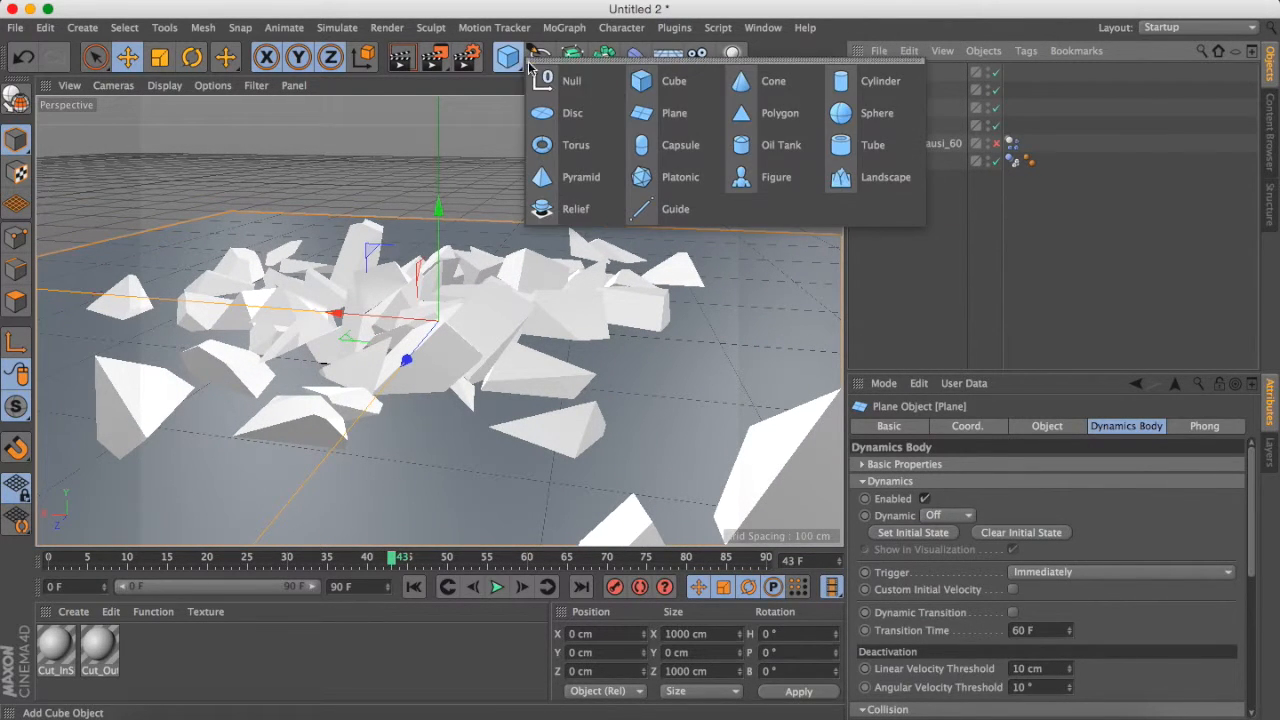
click(694, 120)
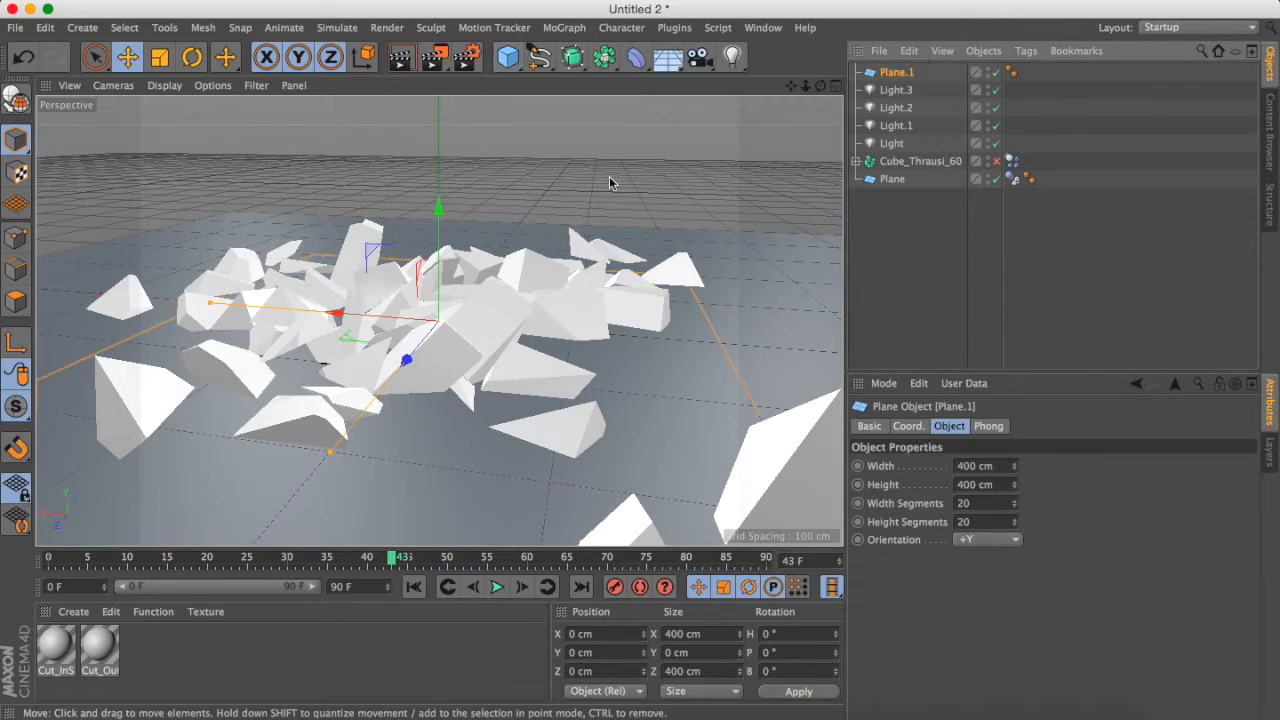
drag(406, 359, 499, 271)
drag(1013, 466, 1147, 466)
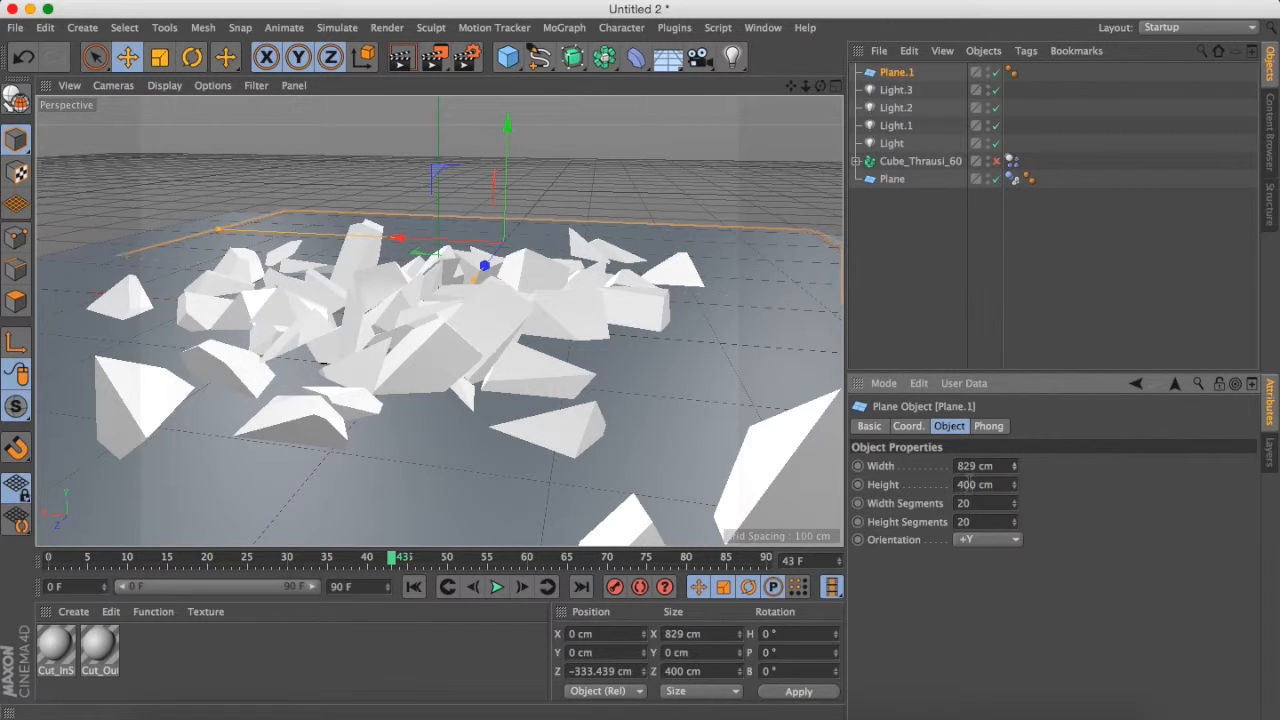
drag(1013, 487, 1045, 487)
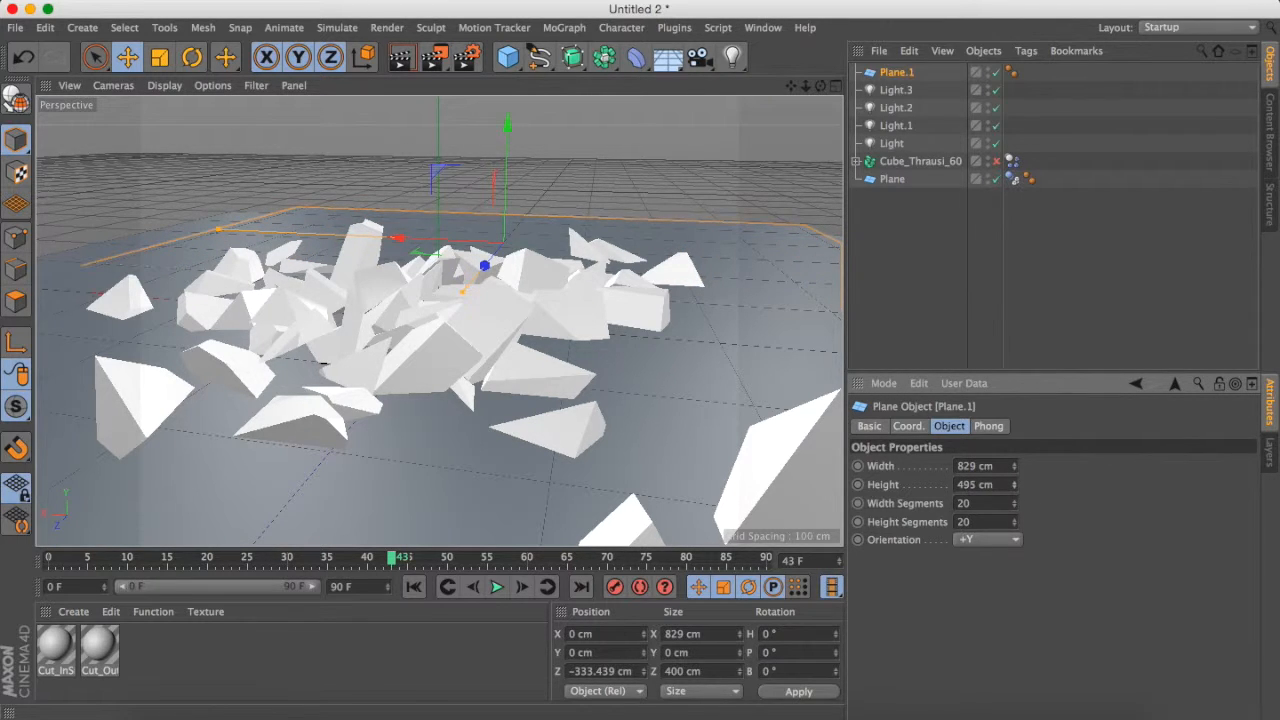
Stand the second plane upright as a backdrop with pitch -90° and bank -14°, at about X 71, Y 107, Z -339 cm
key(r)
drag(500, 255, 628, 421)
key(e)
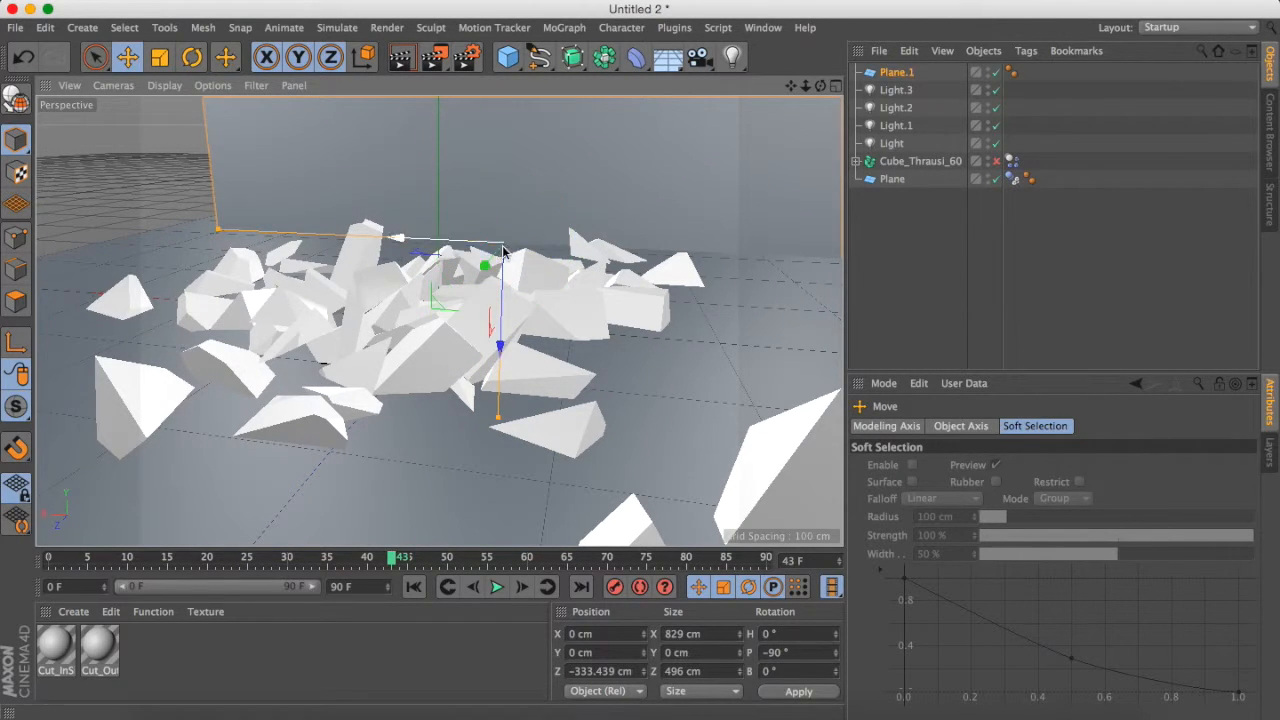
drag(505, 301, 420, 156)
key(r)
key(e)
key(super+s)
key(Escape)
Widen the backdrop plane to 1303 cm so it fills the view behind the pieces
mouse_move(822, 90)
mouse_down()
mouse_move(822, 128)
mouse_move(806, 110)
mouse_move(806, 125)
mouse_move(806, 90)
mouse_up()
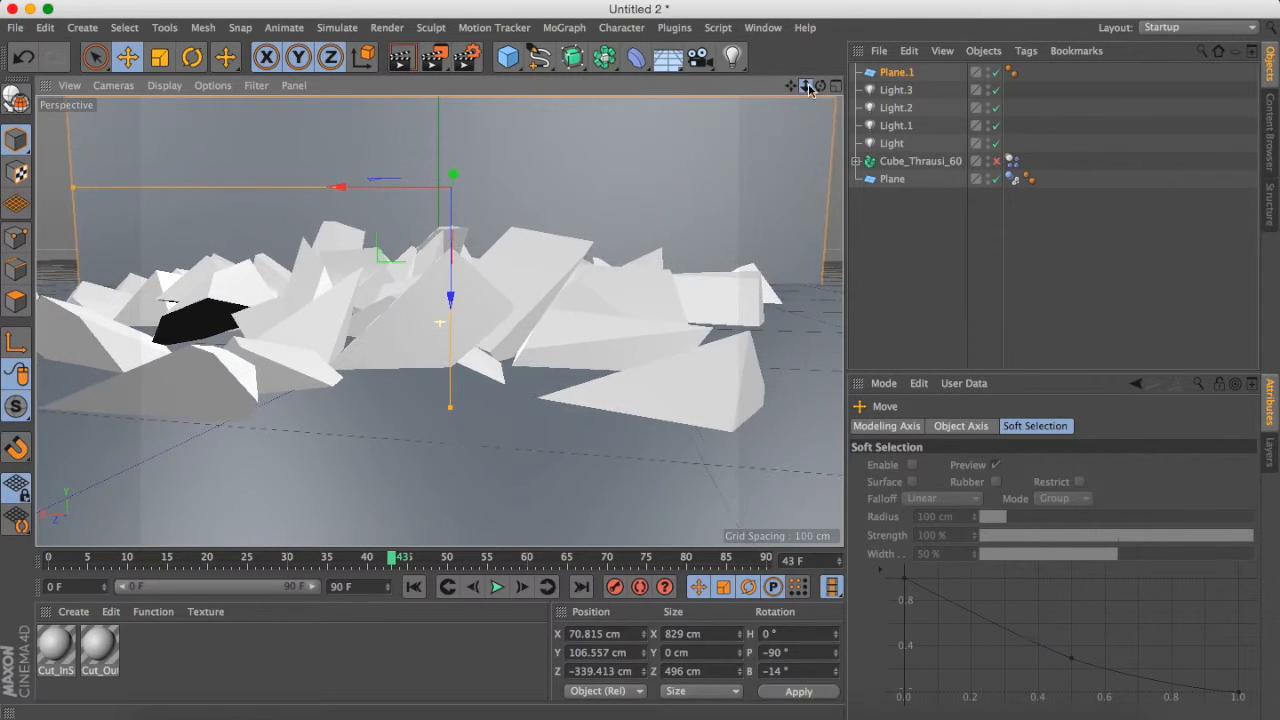
click(957, 430)
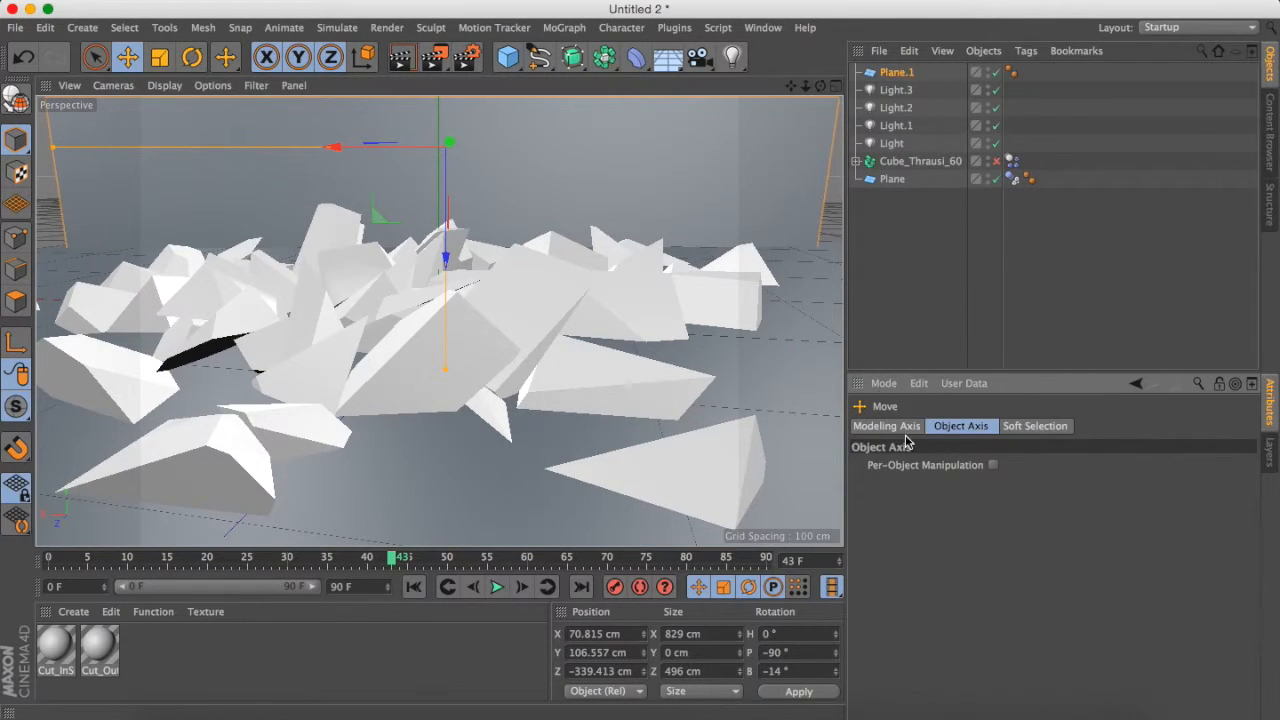
click(898, 73)
drag(1013, 466, 1060, 466)
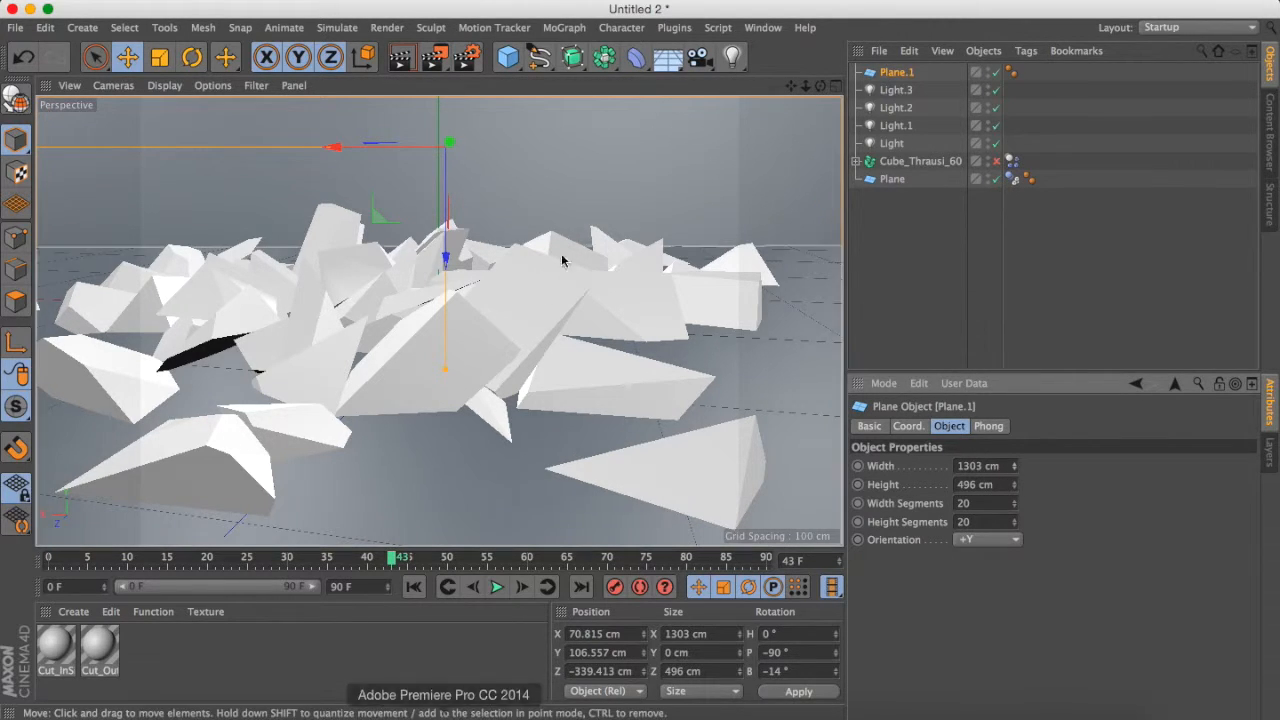
drag(820, 85, 797, 120)
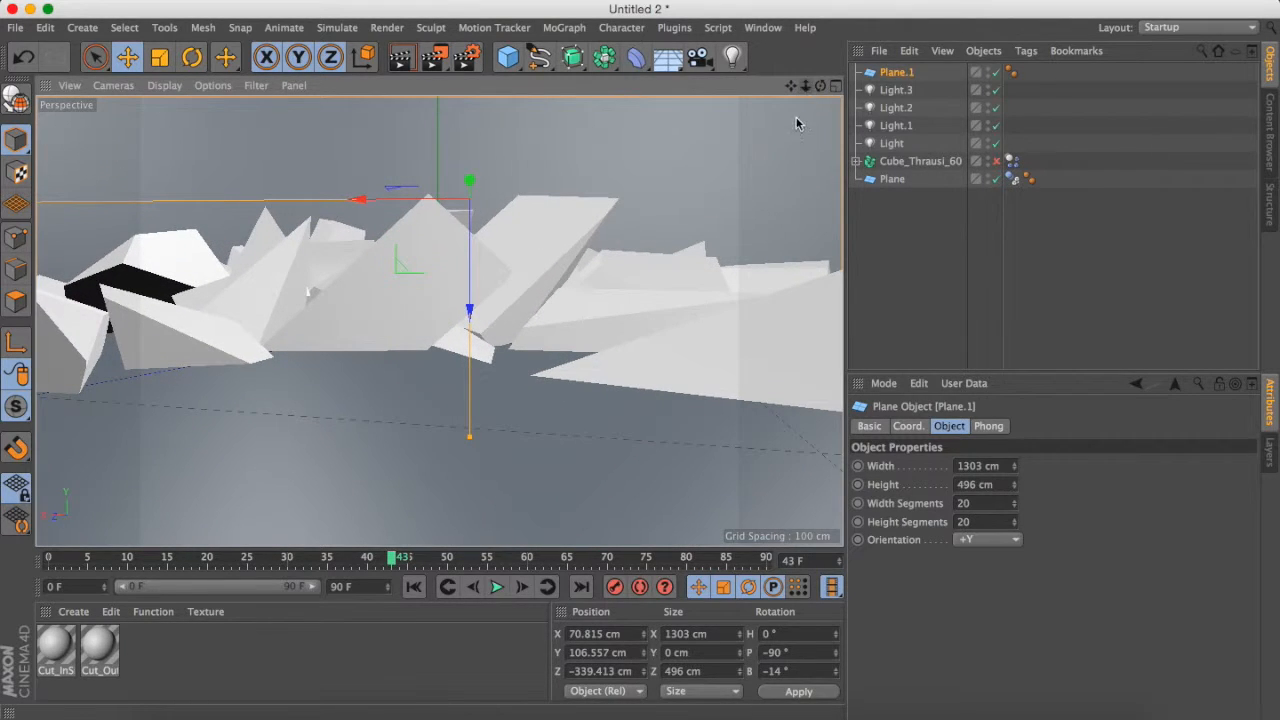
Create a new material and set its colour to red with R 160, G 43, B 43
click(880, 216)
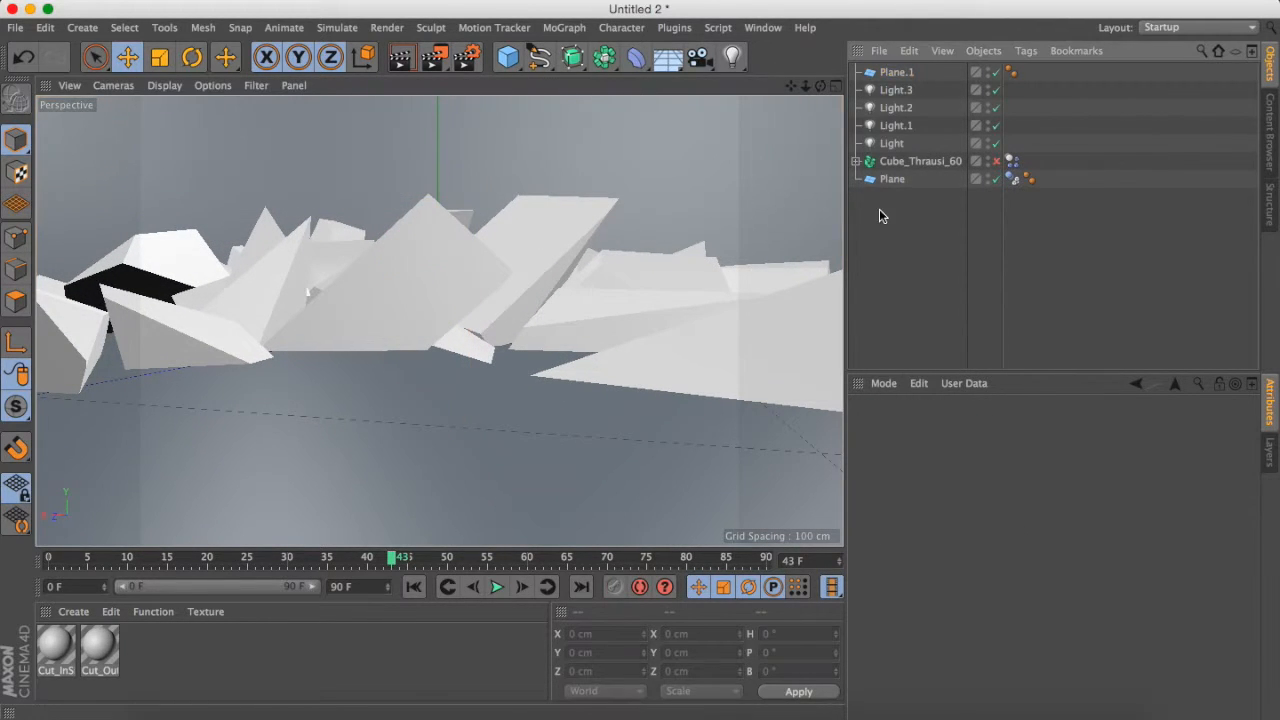
double_click(144, 661)
double_click(57, 668)
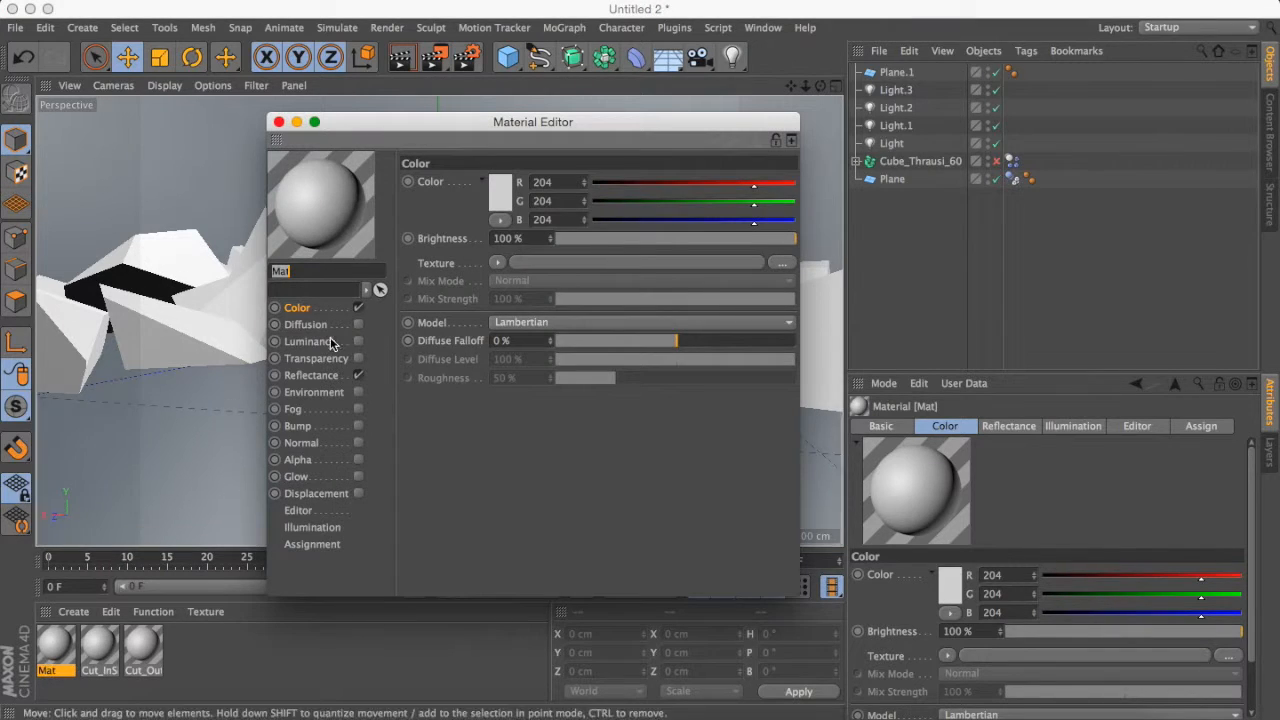
click(503, 198)
mouse_move(490, 172)
mouse_down()
mouse_move(497, 183)
mouse_move(484, 185)
mouse_up()
click(527, 268)
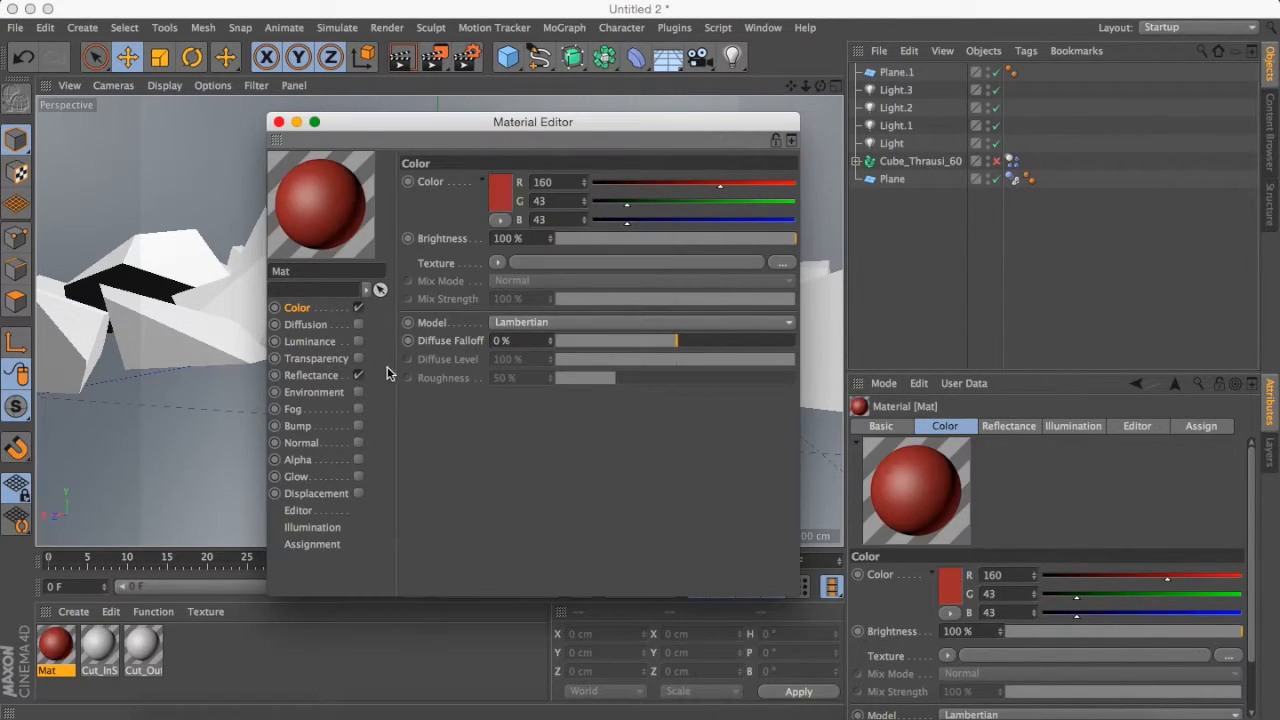
Add a Reflection (Legacy) layer to the red material and set its global reflection brightness to 26%
click(313, 388)
click(313, 381)
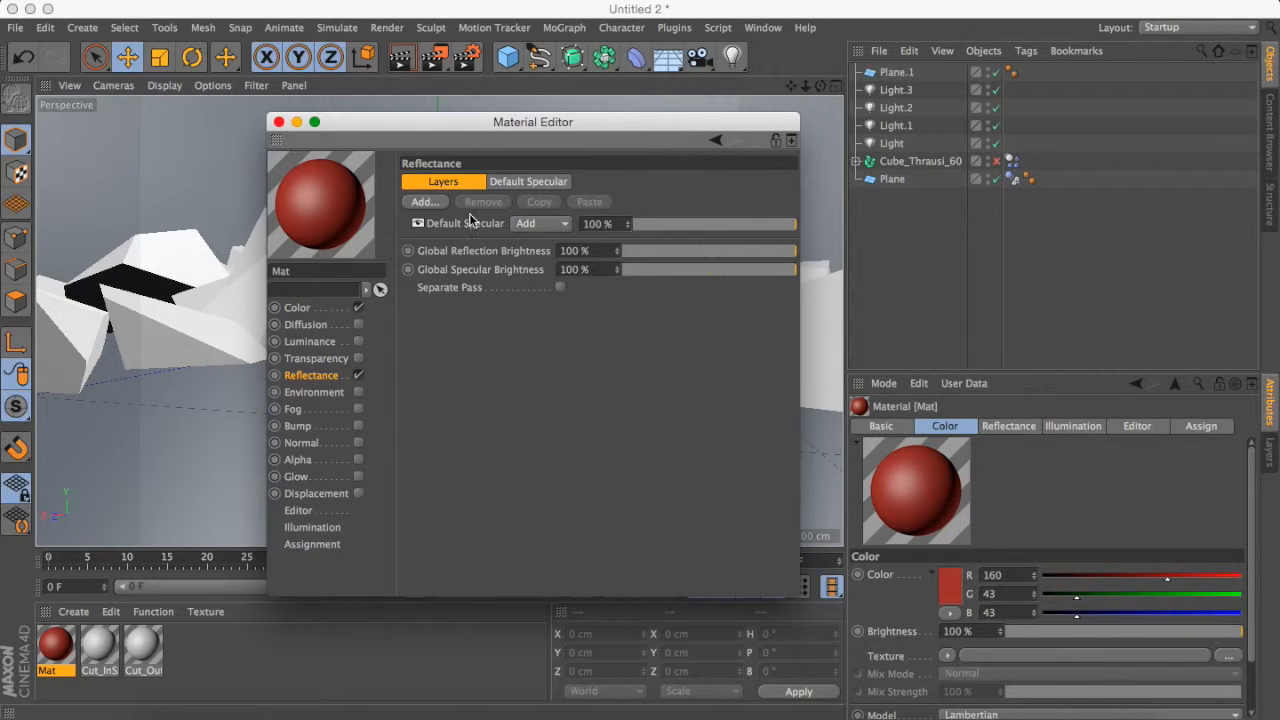
click(424, 203)
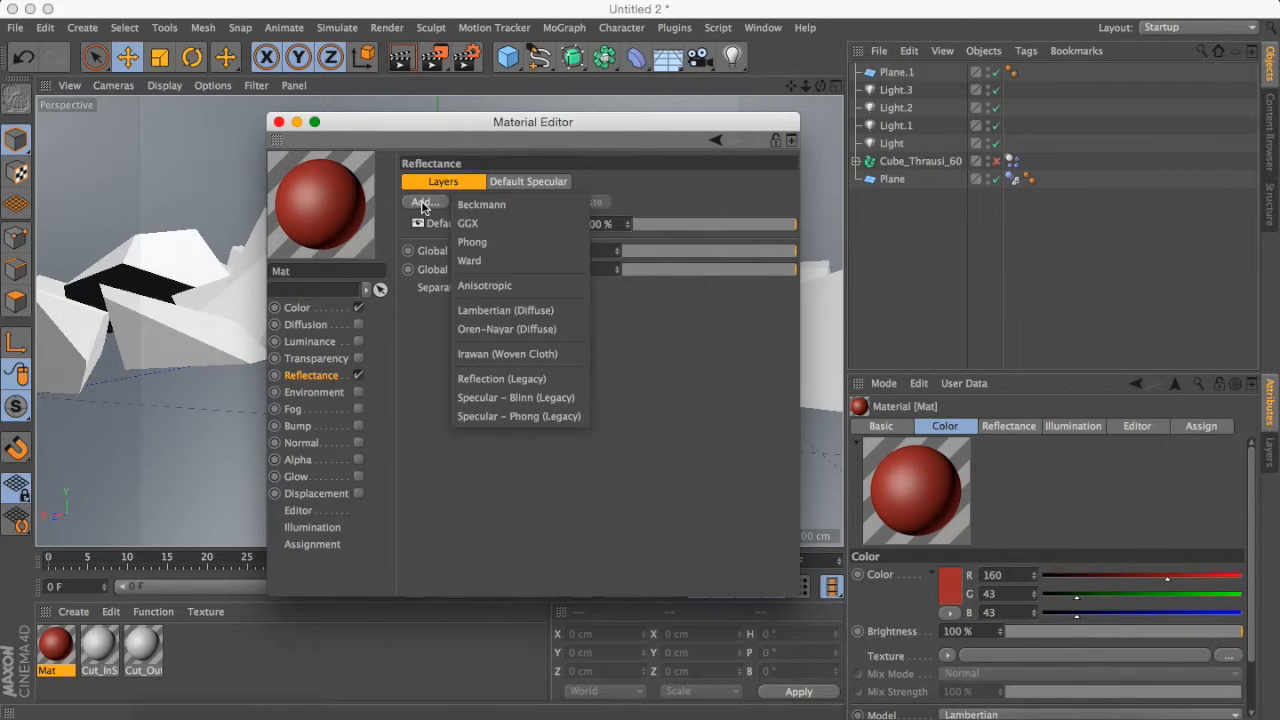
click(514, 381)
drag(731, 273, 688, 279)
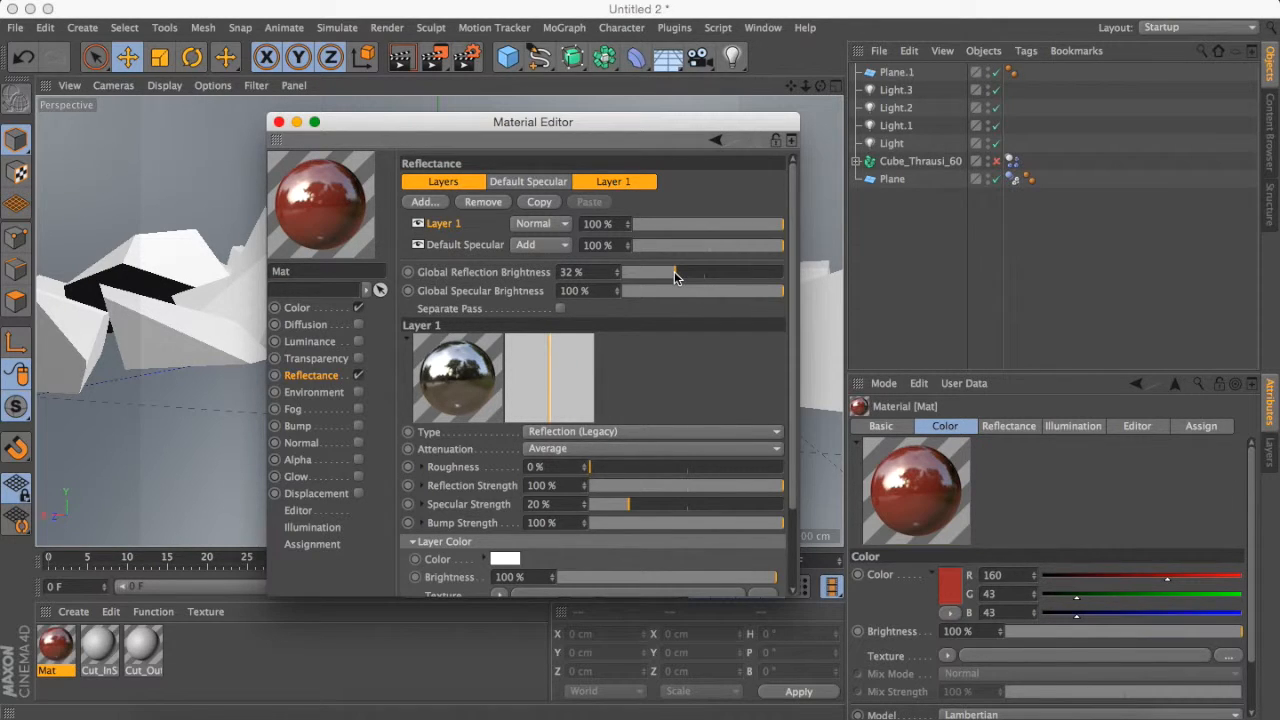
drag(669, 276, 664, 272)
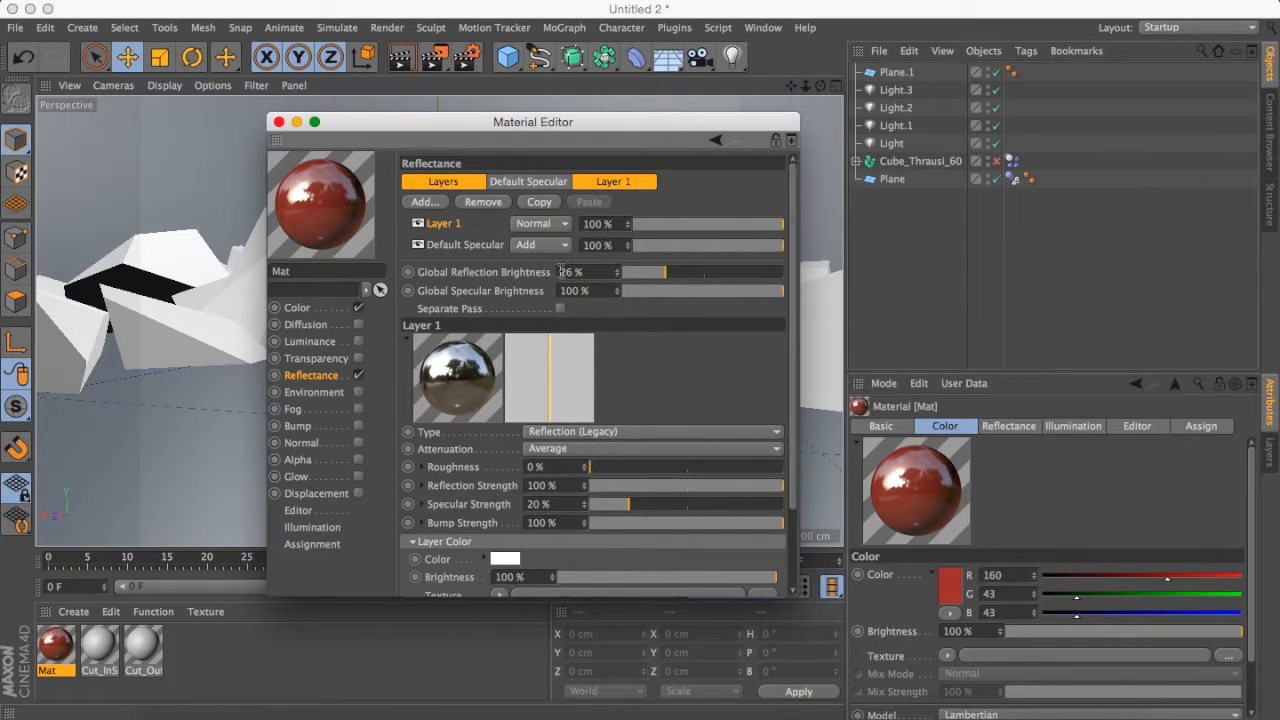
click(279, 121)
Apply the red material to the Cube_Thrausi_60 object and expand it to inspect the texture tags of its pieces
drag(68, 636, 915, 164)
click(857, 161)
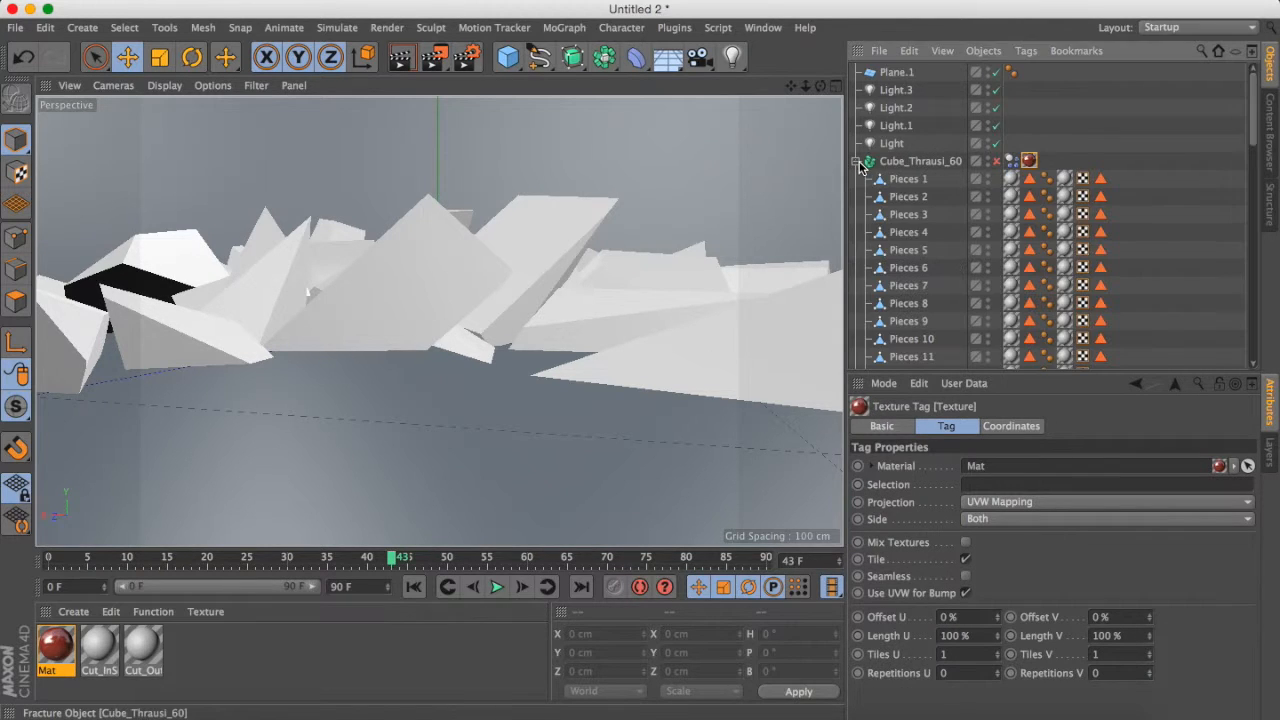
scroll(1060, 230, down, 15)
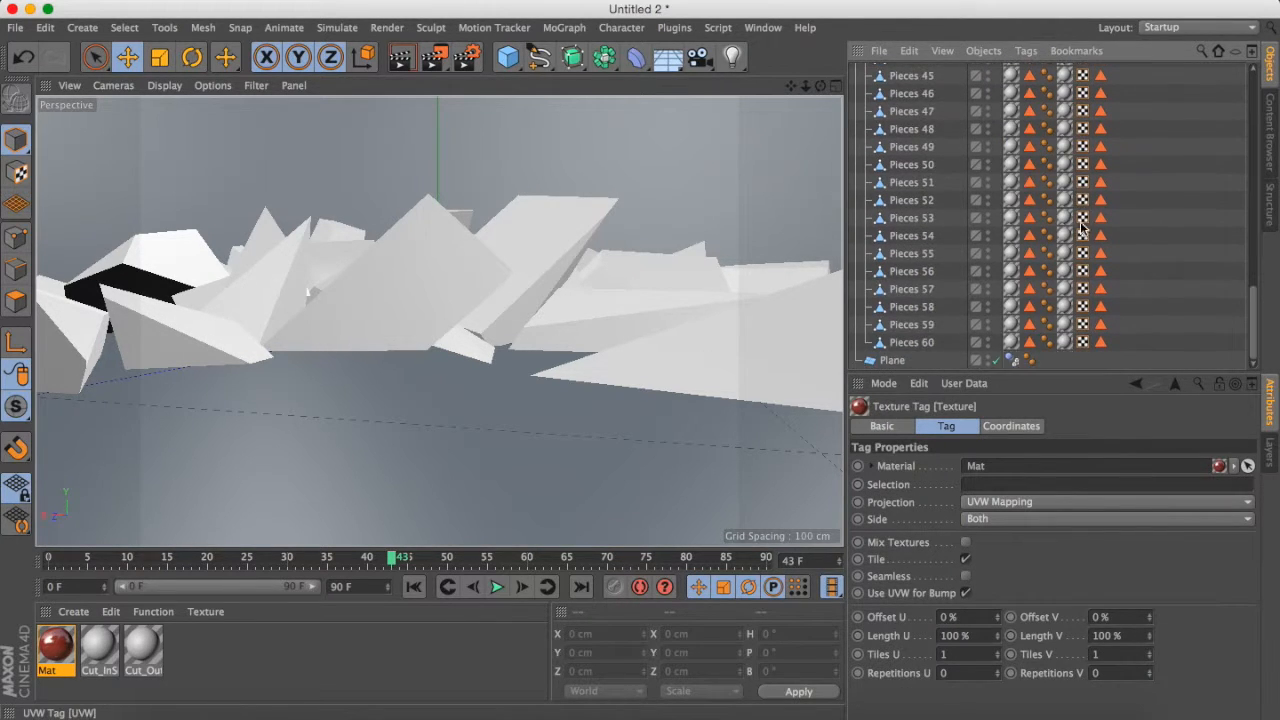
scroll(1069, 275, up, 15)
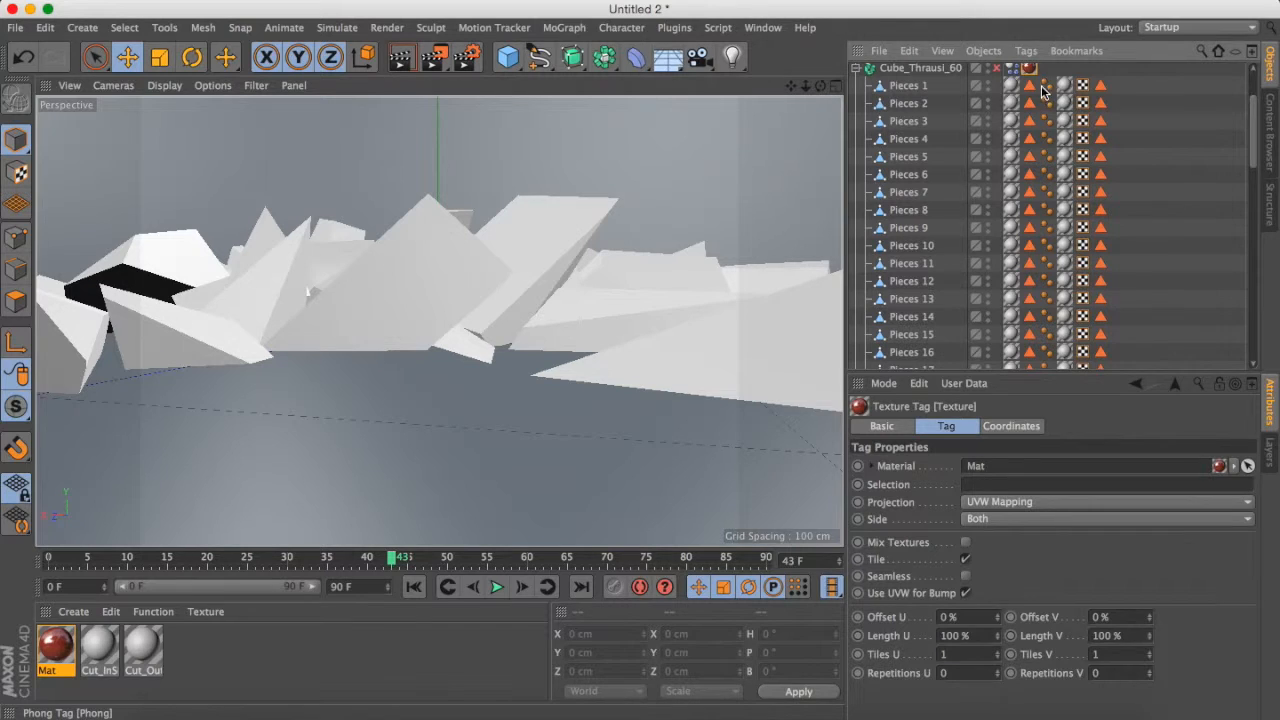
scroll(1046, 299, down, 15)
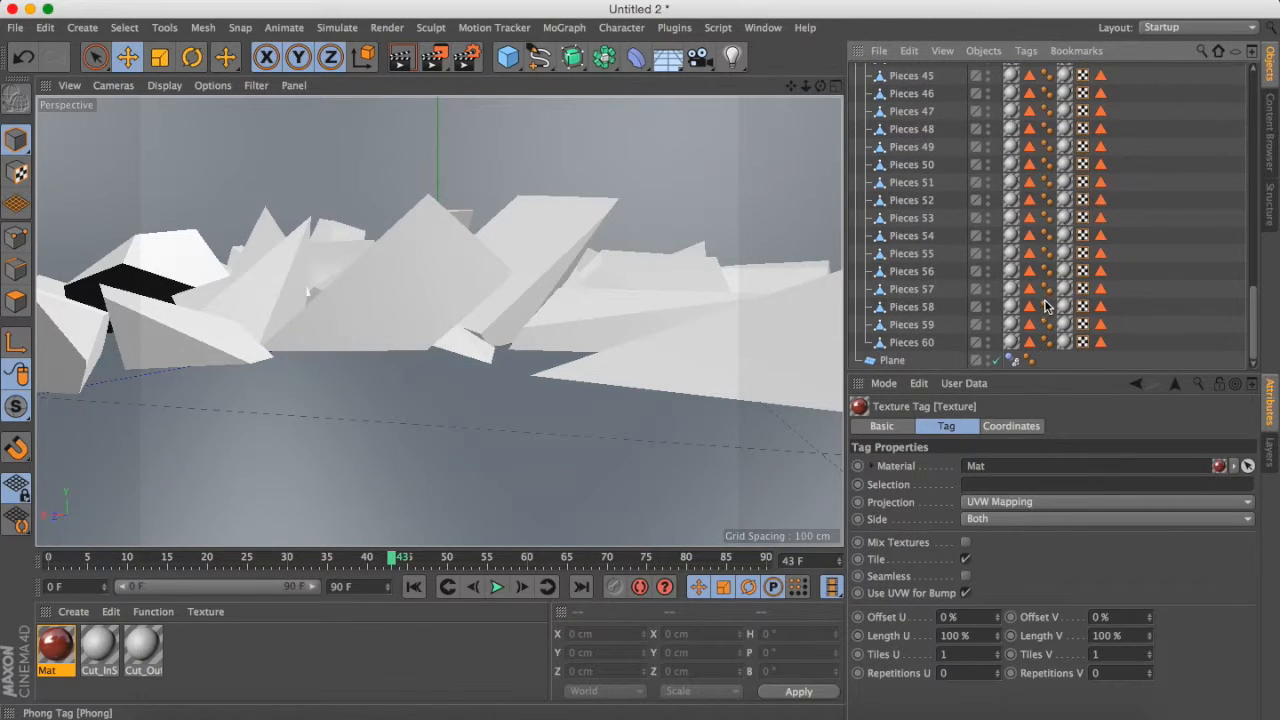
Copy the red texture tag from Cube_Thrausi_60 onto Pieces 1 to 20, directly after each piece's first texture tag, removing any misplaced copy
scroll(1060, 300, up, 15)
scroll(1045, 140, down, 2)
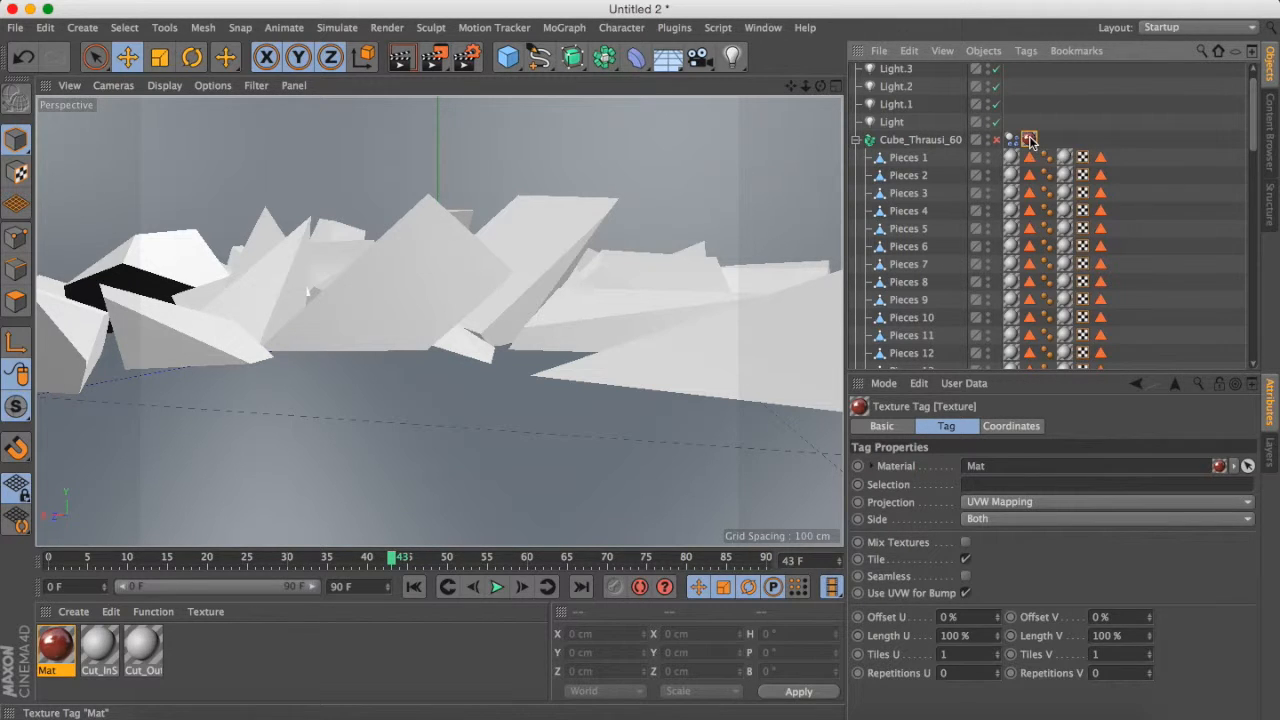
ctrl+drag(1013, 156, 1016, 353)
scroll(1025, 300, down, 5)
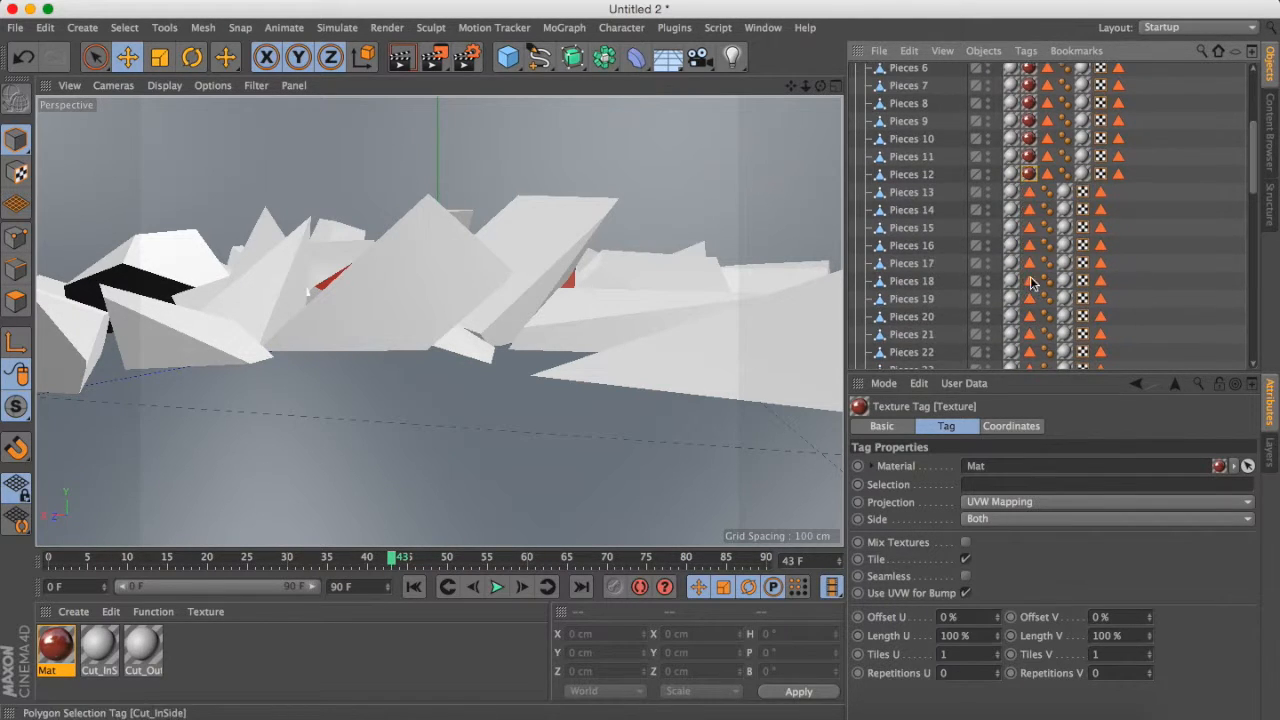
ctrl+drag(1018, 200, 1020, 285)
click(1048, 281)
key(Delete)
scroll(1045, 150, down, 8)
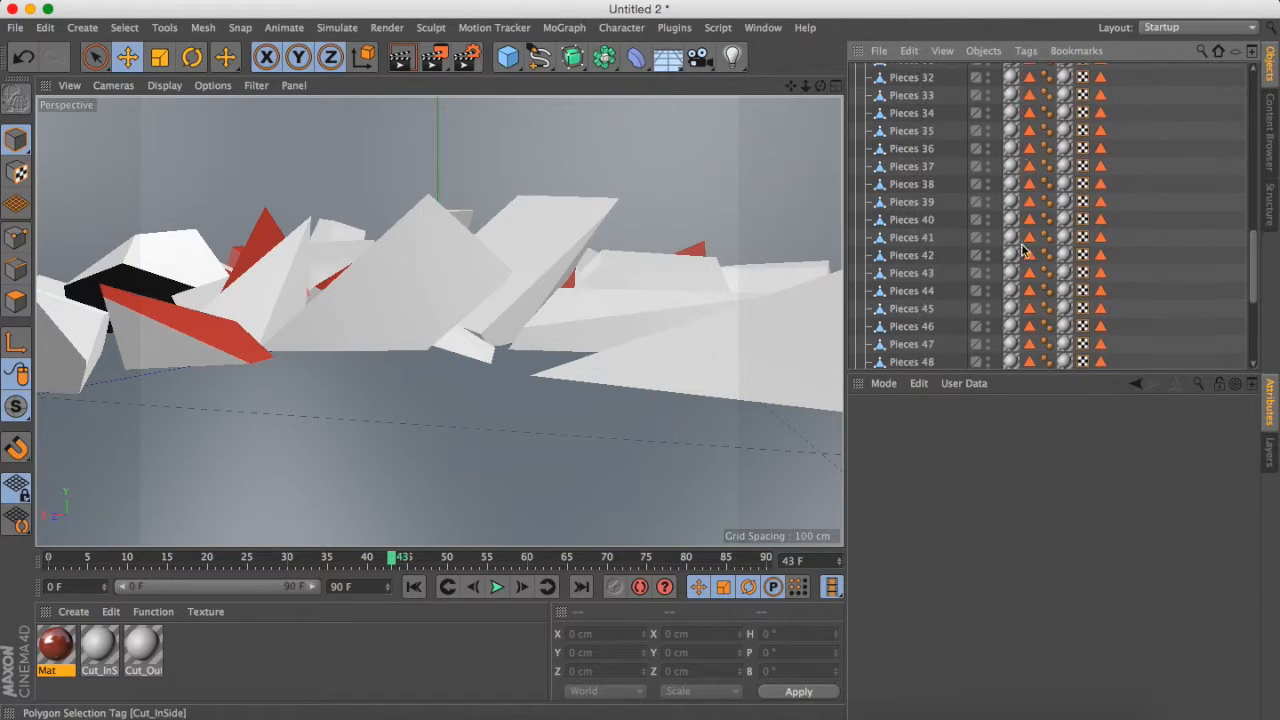
Continue copying the red texture tag onto Pieces 21 to 28 and delete the duplicate tag on Pieces 26
scroll(1044, 96, up, 7)
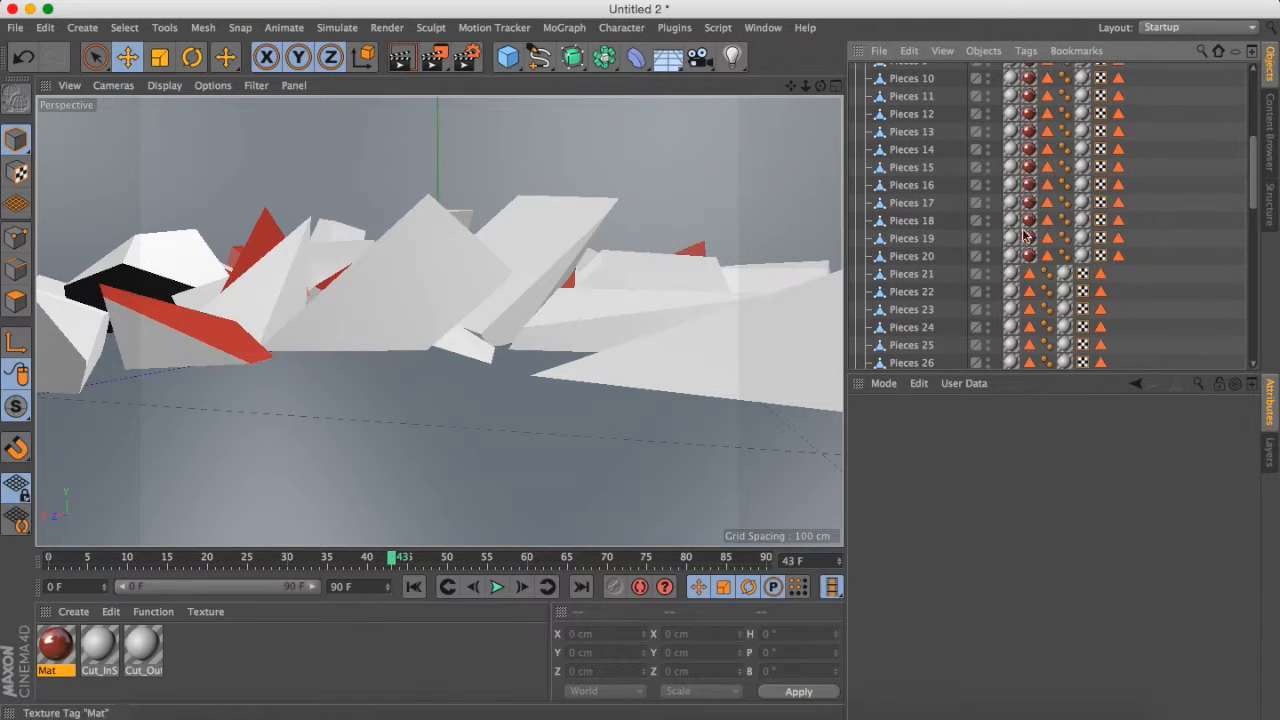
ctrl+drag(1018, 287, 1014, 348)
scroll(1022, 342, down, 3)
ctrl+drag(1029, 202, 1014, 257)
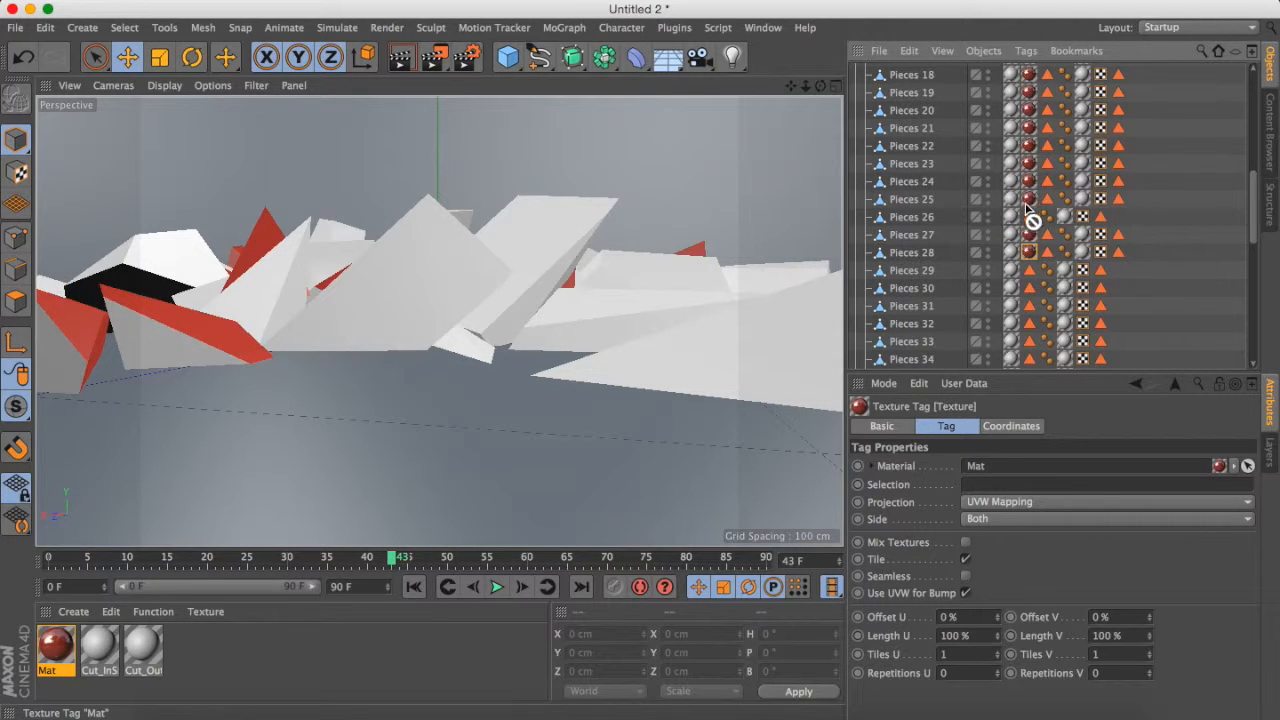
ctrl+drag(1029, 208, 1022, 218)
click(1047, 220)
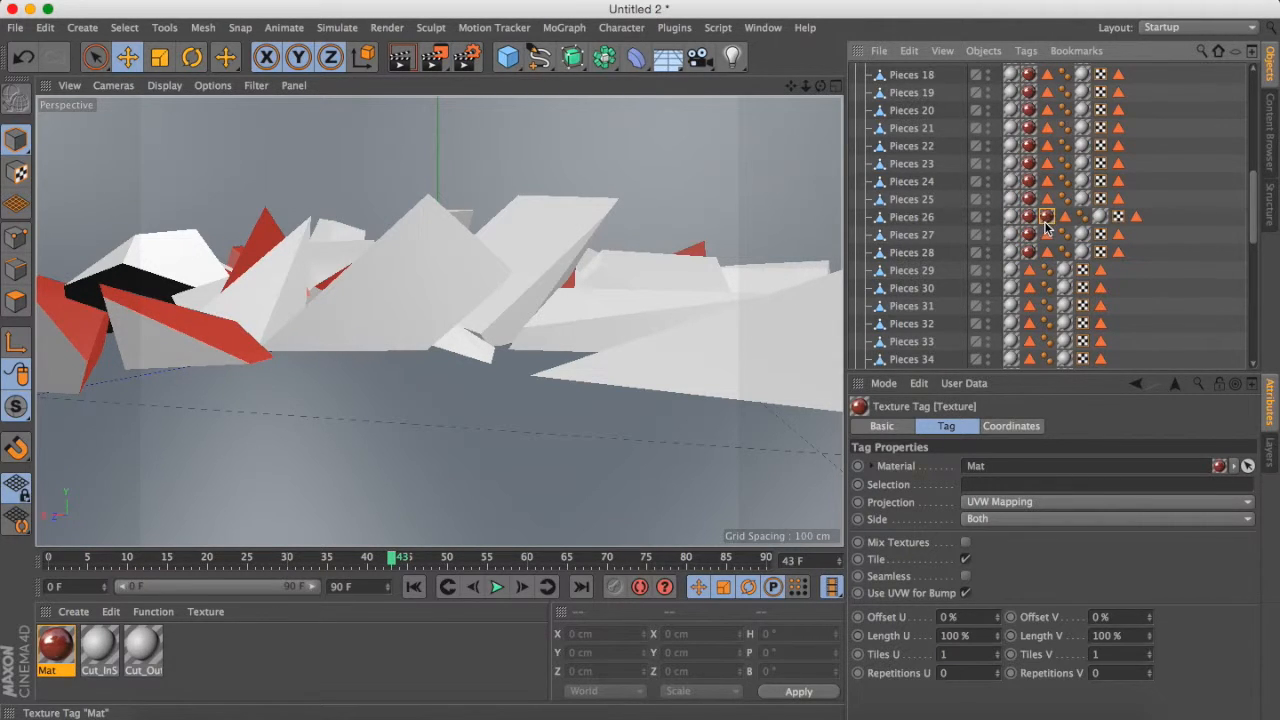
key(Delete)
Copy the red texture tag onto Pieces 29 to 38, directly after each piece's first texture tag
scroll(1040, 232, down, 1)
ctrl+drag(1015, 255, 1036, 304)
scroll(1035, 225, down, 4)
ctrl+drag(1010, 243, 1016, 278)
ctrl+drag(1029, 277, 1015, 331)
scroll(1015, 330, down, 10)
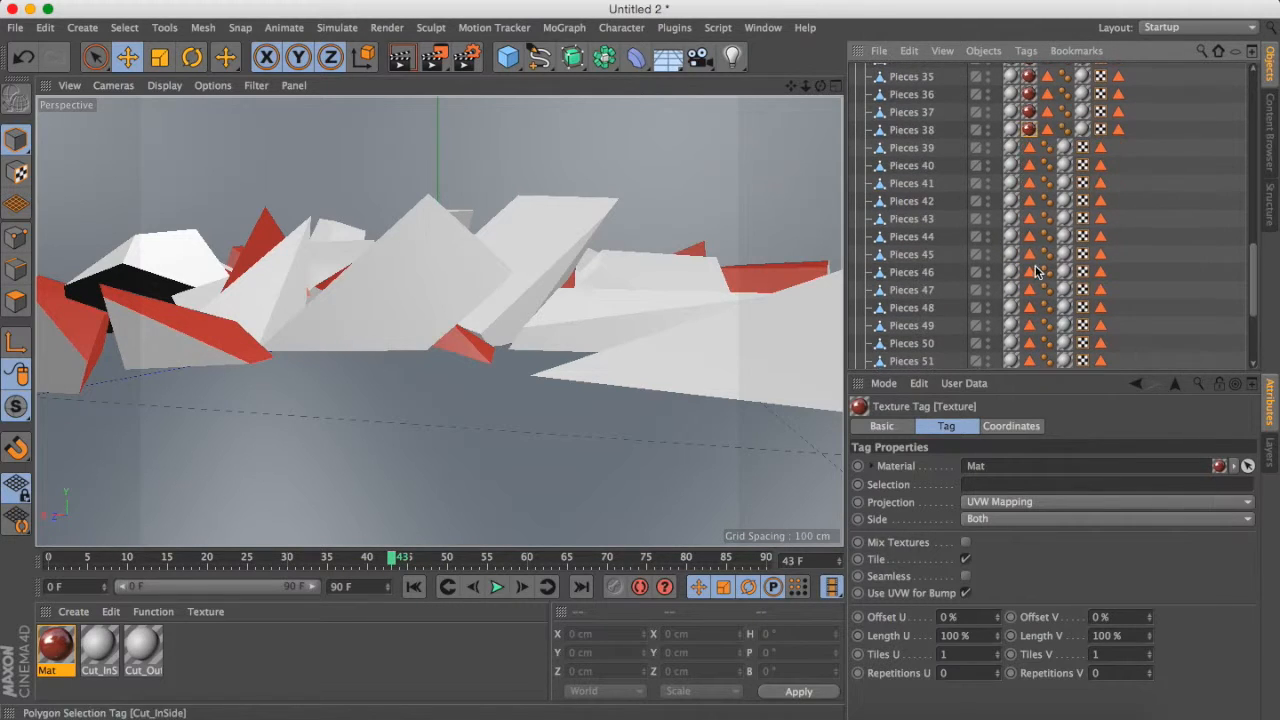
Copy the red texture tag onto the remaining pieces, Pieces 39 to 60
ctrl+drag(1013, 148, 1016, 361)
scroll(1016, 300, down, 4)
ctrl+drag(1029, 182, 1020, 343)
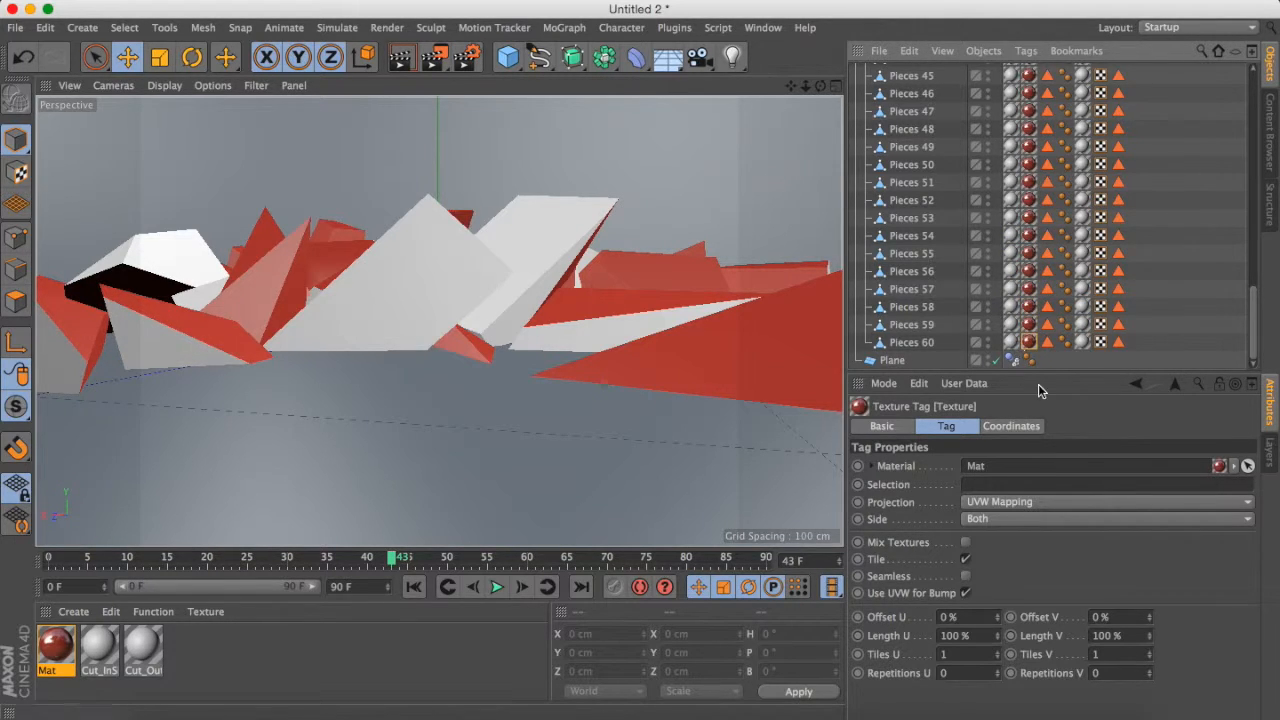
Copy a second red texture tag behind the Cut_OutSide tag of the first four pieces and of Pieces 7 and 9
scroll(1069, 274, up, 5)
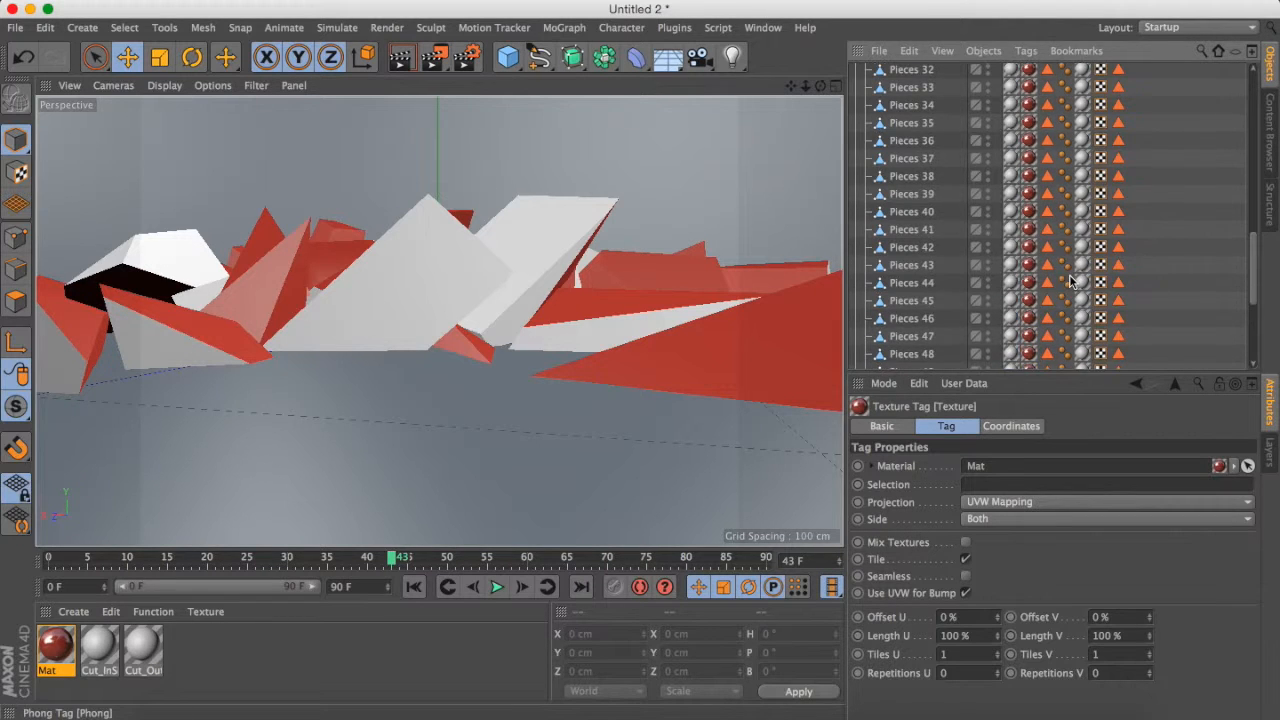
scroll(1100, 213, up, 10)
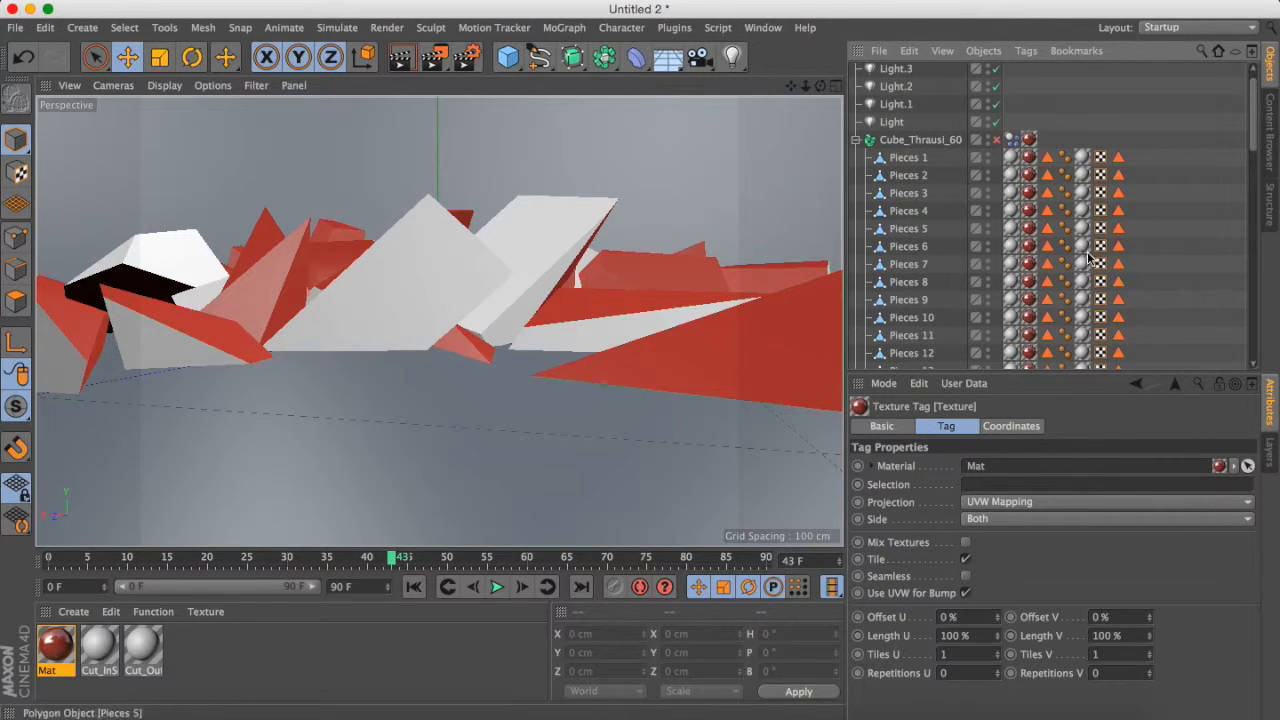
ctrl+drag(1031, 158, 1088, 211)
scroll(1104, 212, down, 4)
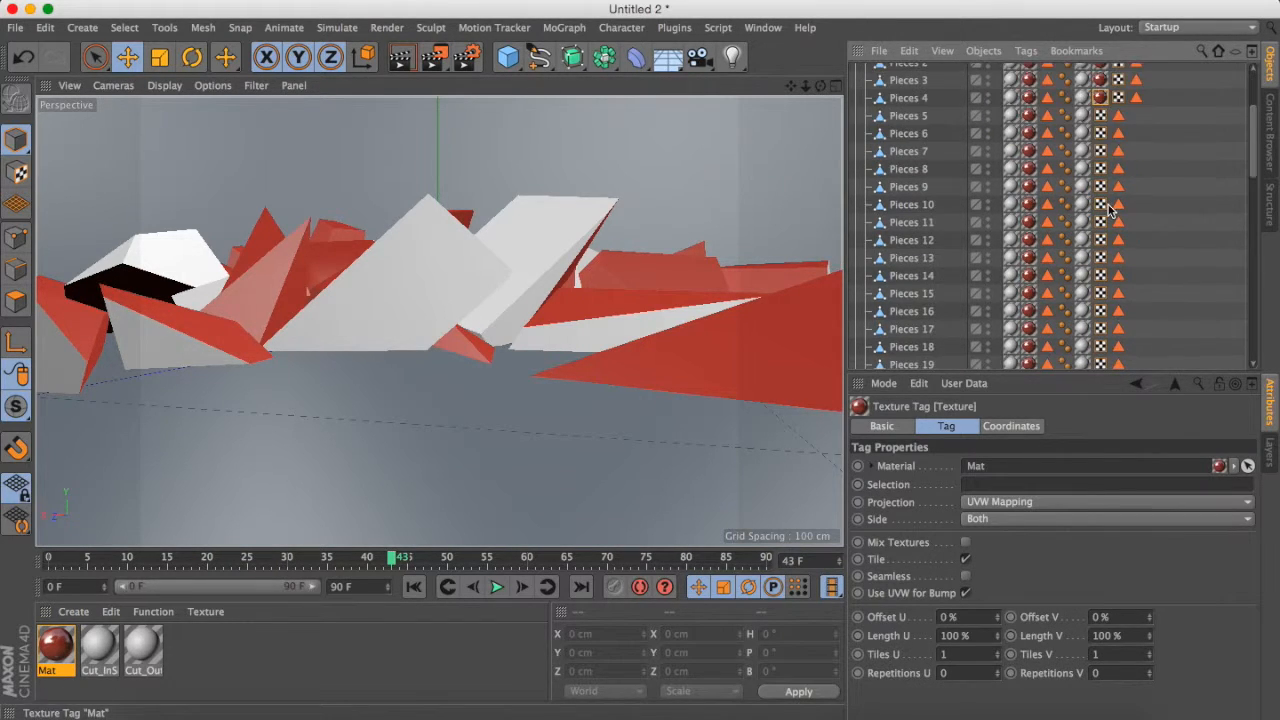
ctrl+drag(1100, 97, 1080, 192)
Select the large white piece in the middle of the view, Pieces 42, and copy the red tag behind its Cut_OutSide tag
click(414, 301)
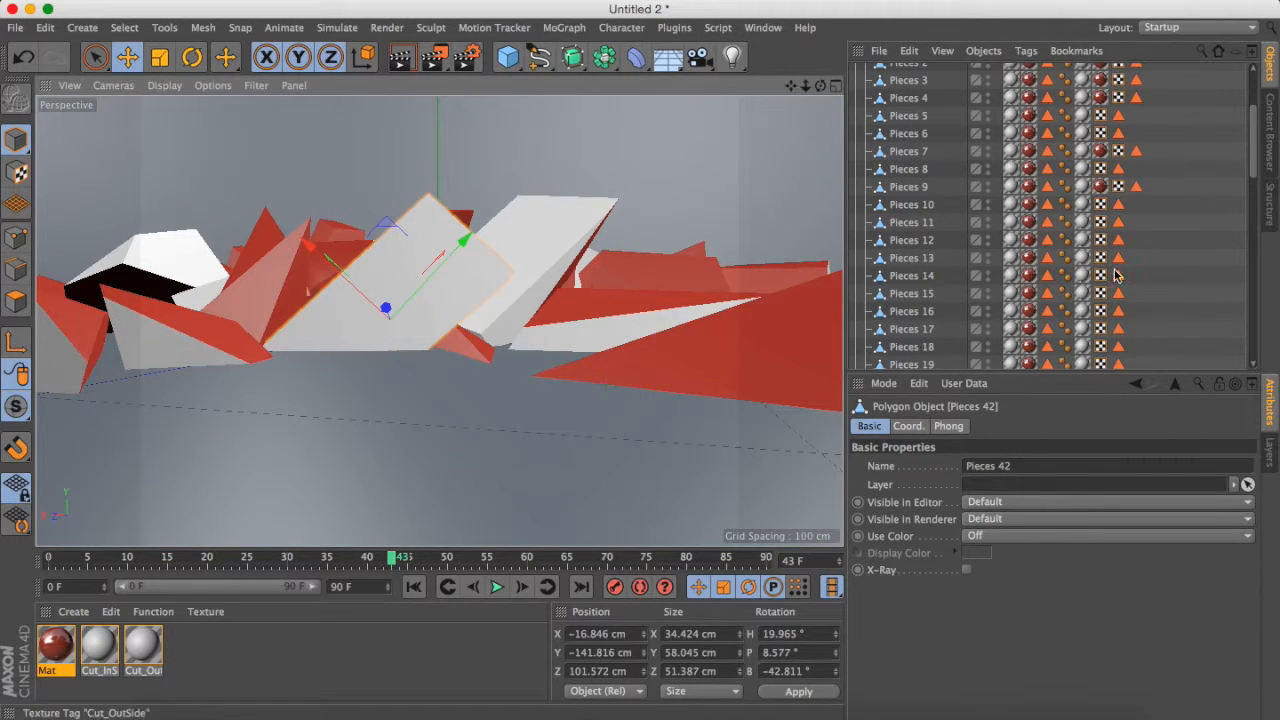
scroll(1104, 278, down, 10)
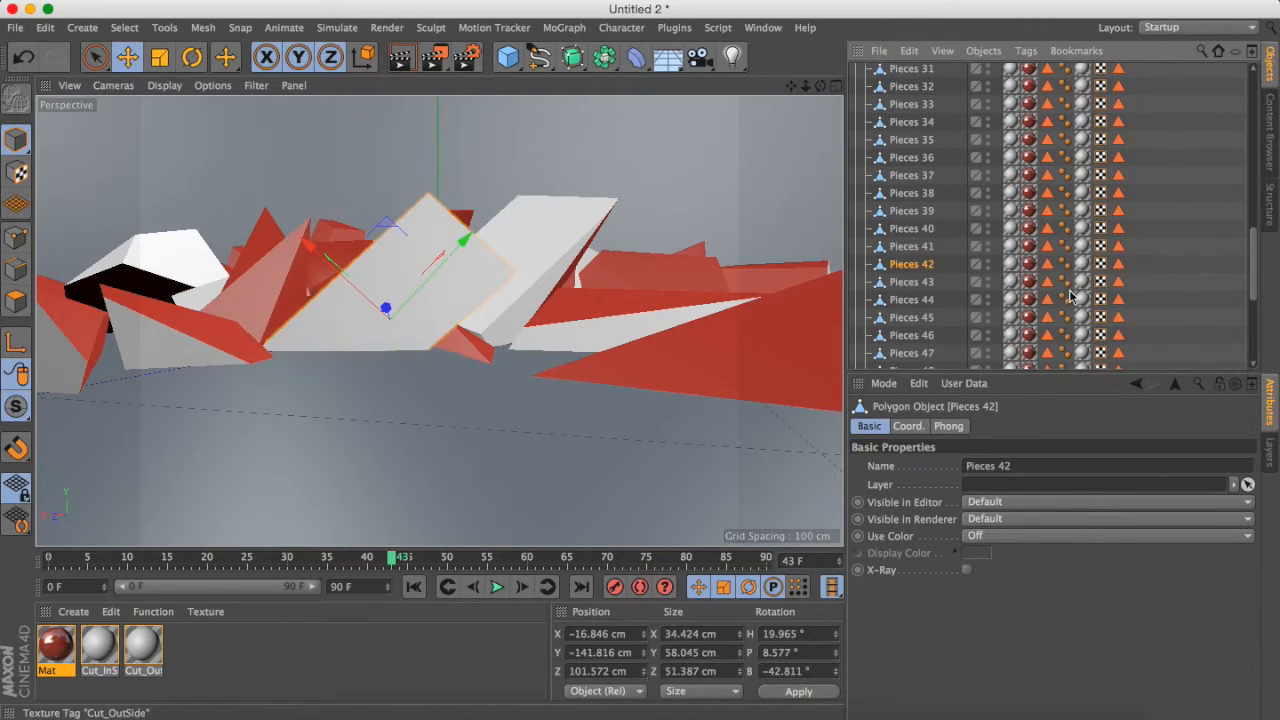
ctrl+drag(1087, 262, 1096, 263)
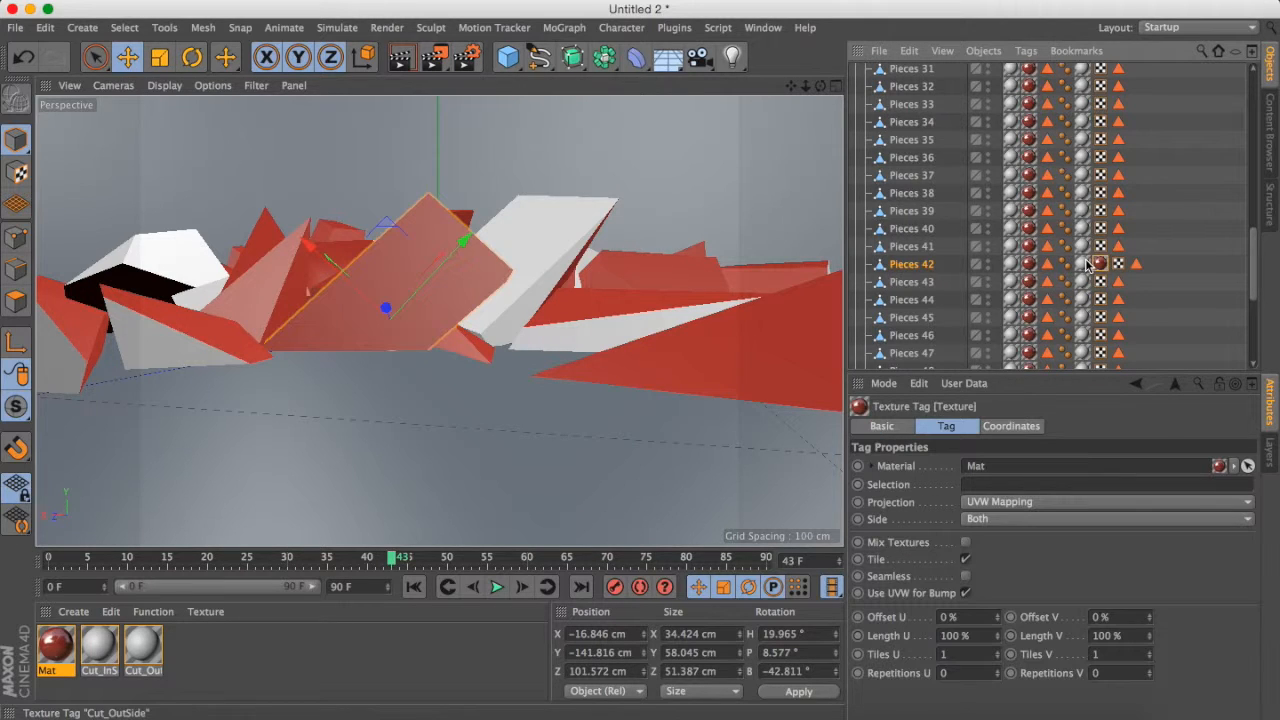
click(1175, 349)
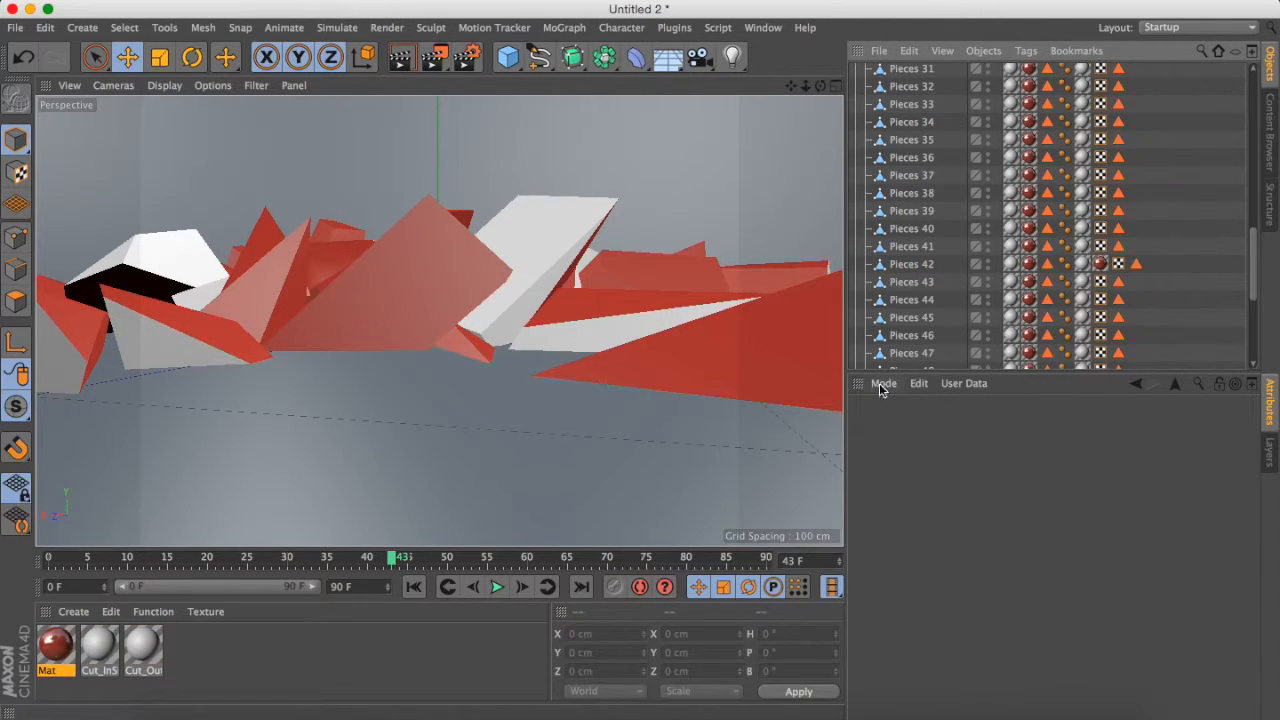
Select the white piece at the far end, Pieces 48, and copy the red tag behind its Cut_OutSide tag
click(193, 255)
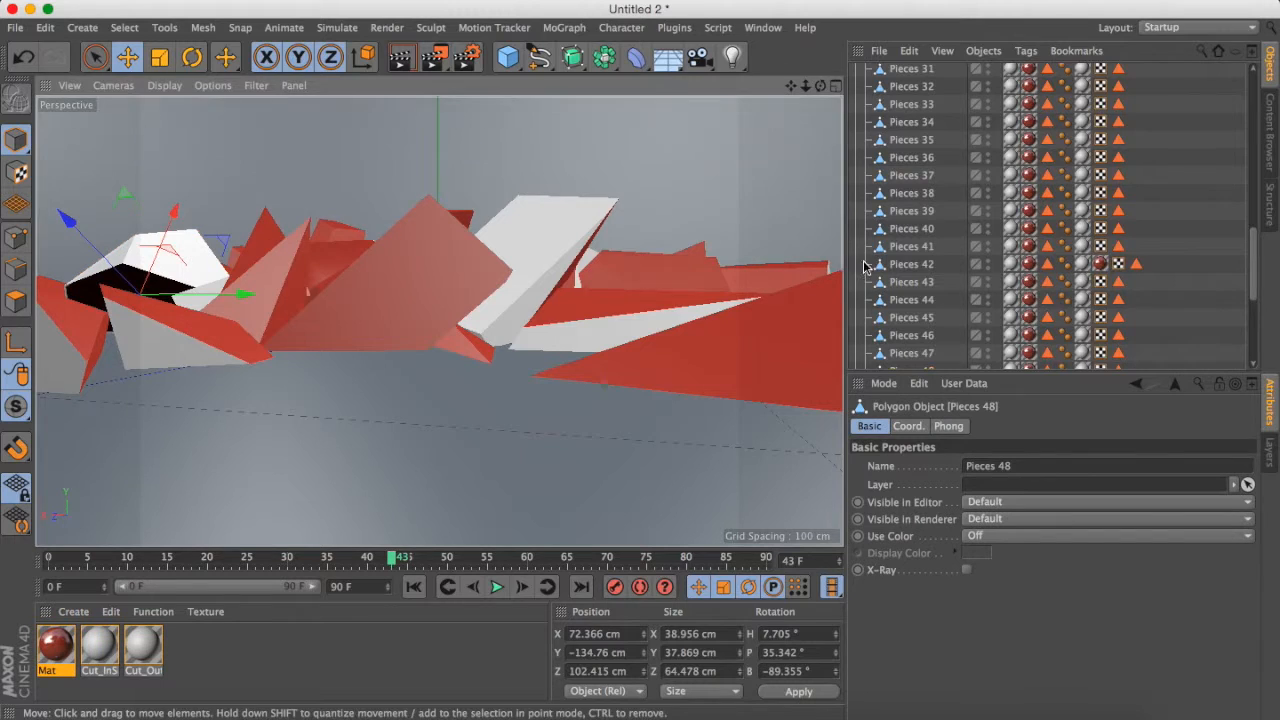
scroll(1090, 200, down, 5)
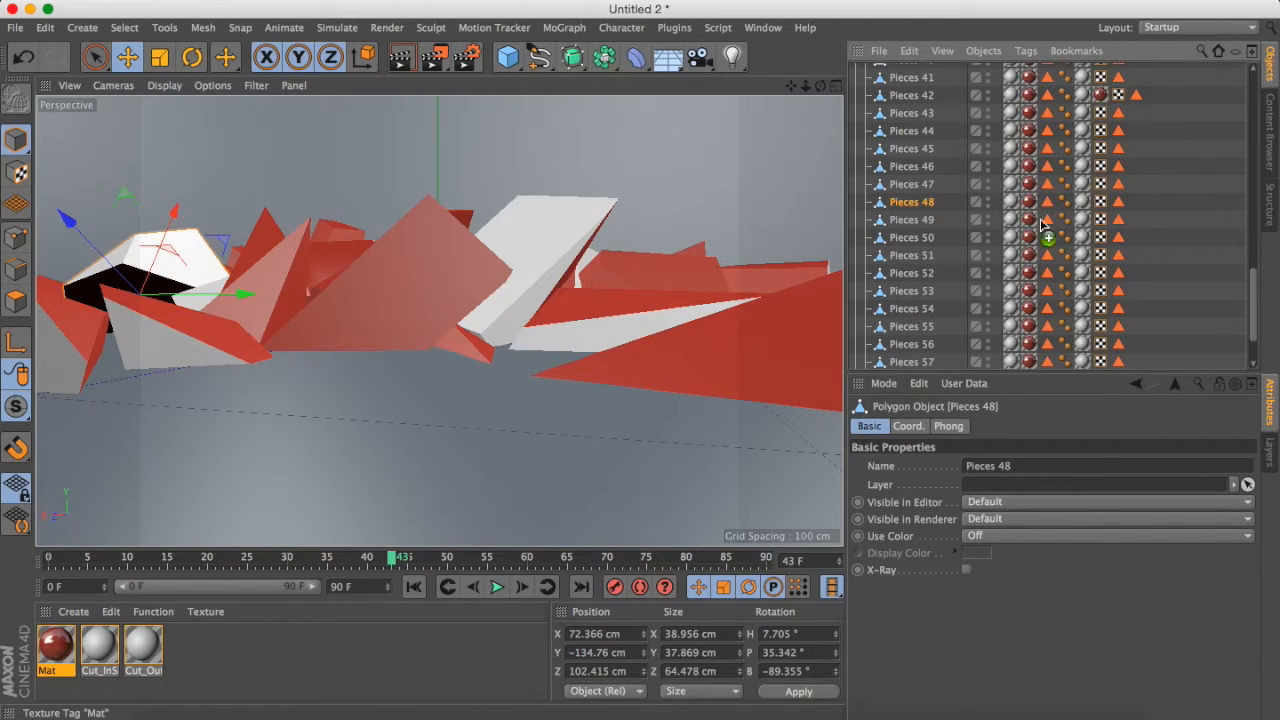
ctrl+drag(1070, 205, 1082, 203)
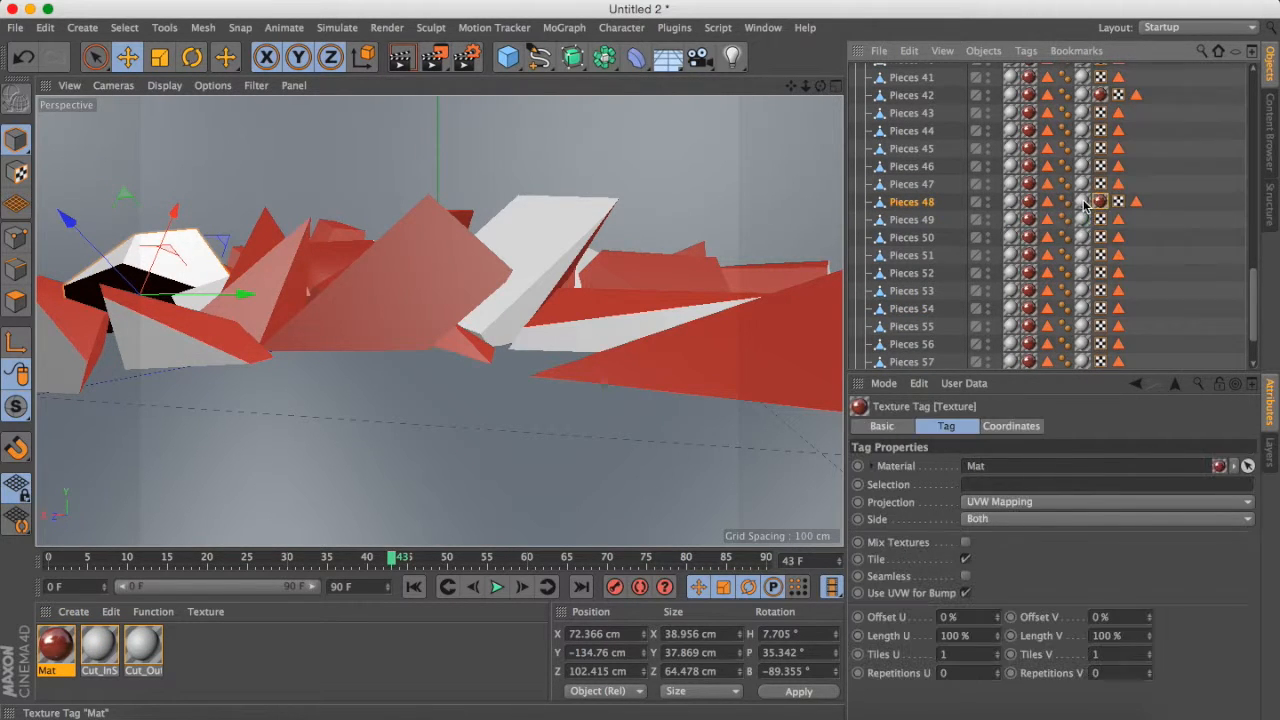
click(1176, 254)
key(super+s)
click(718, 290)
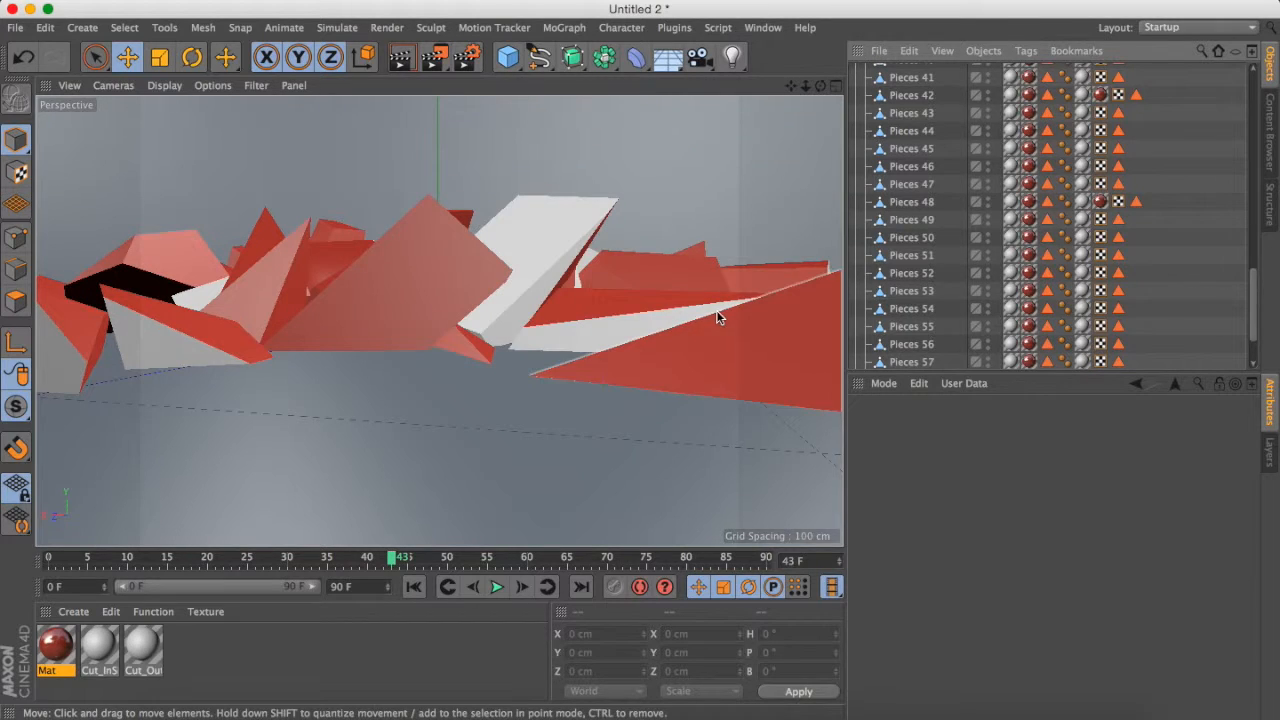
Set the render output size to 1920 x 1080 pixels with the HDTV (16:9) film aspect
click(470, 59)
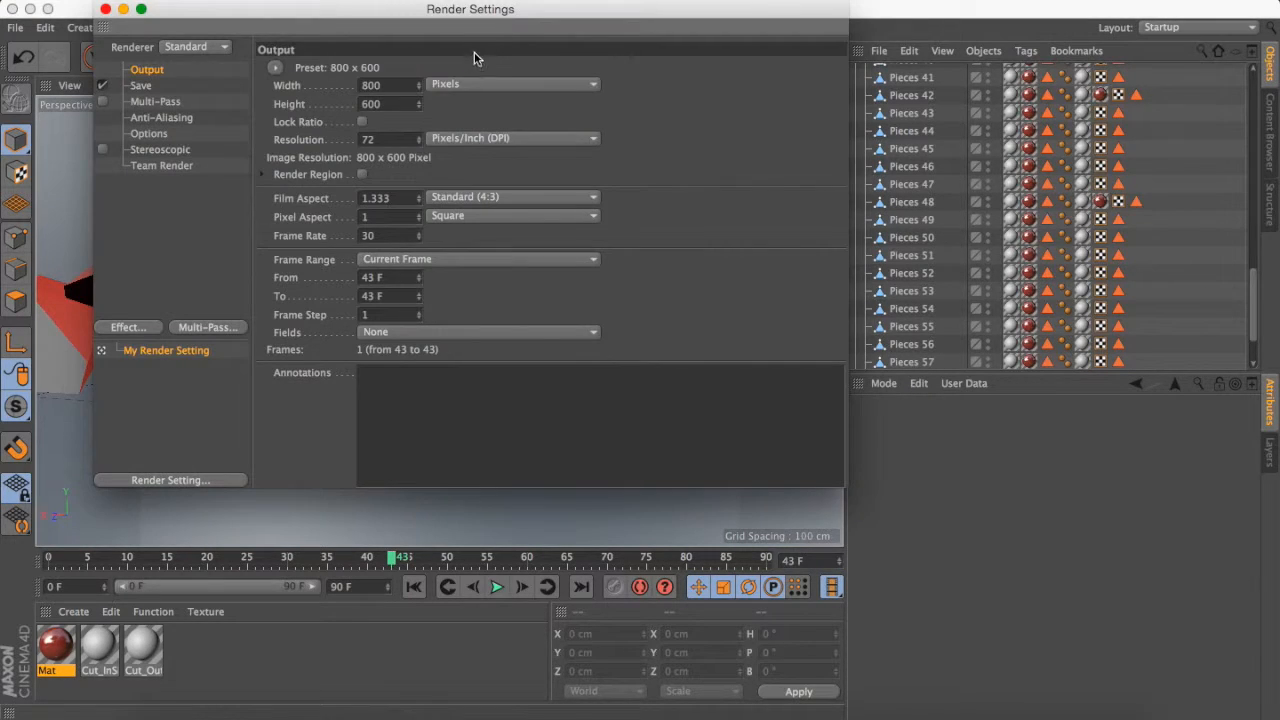
click(389, 104)
key(Return)
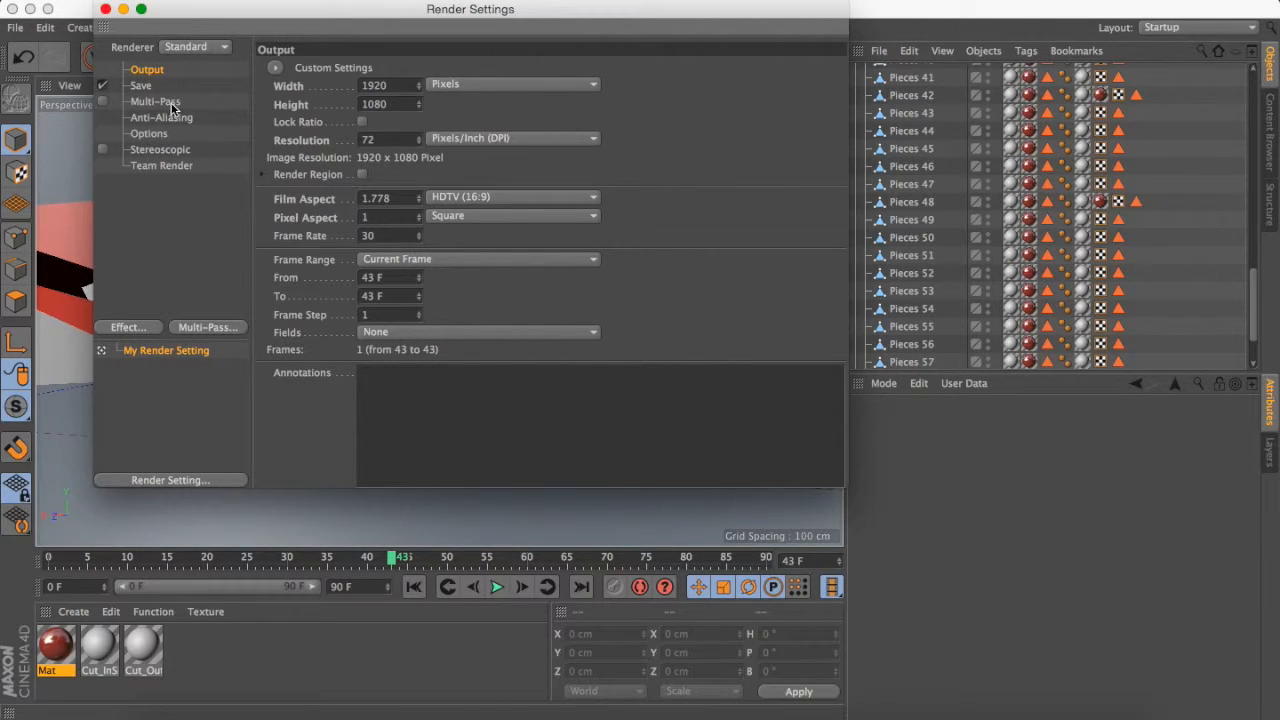
Set the render's save format to JPEG and keep the depth at 8 Bit/Channel
click(142, 86)
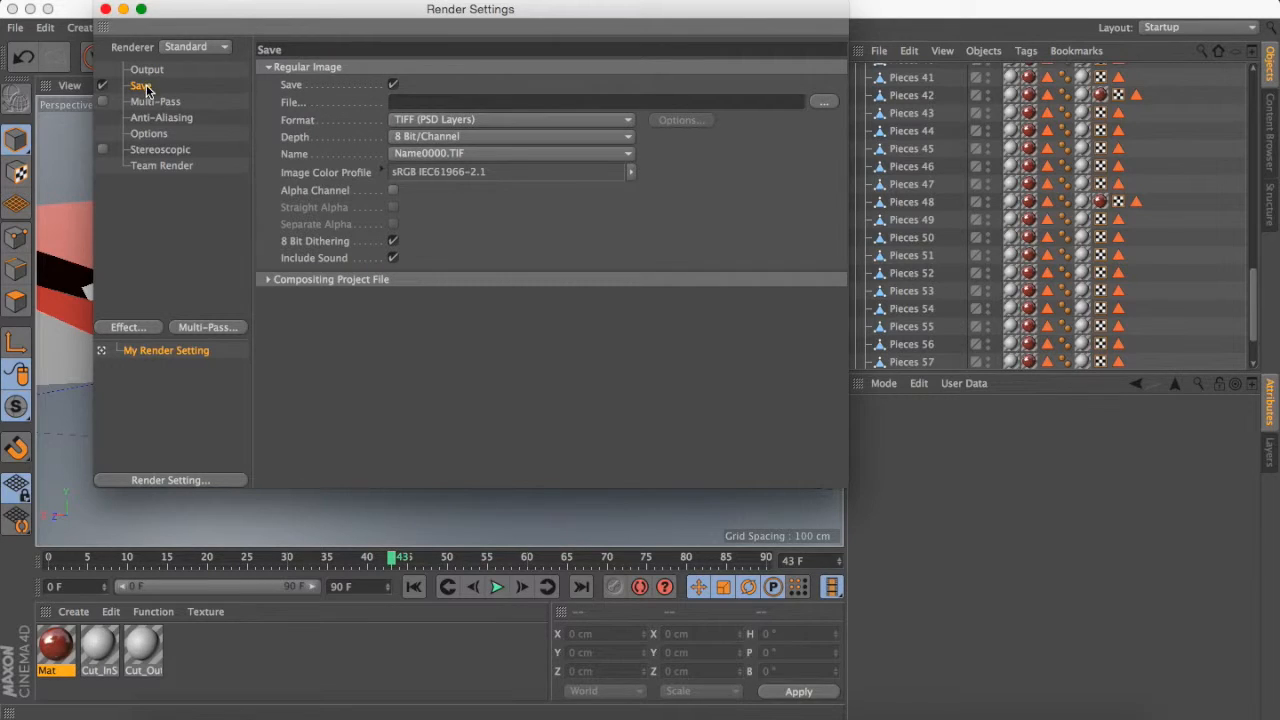
click(449, 124)
click(434, 218)
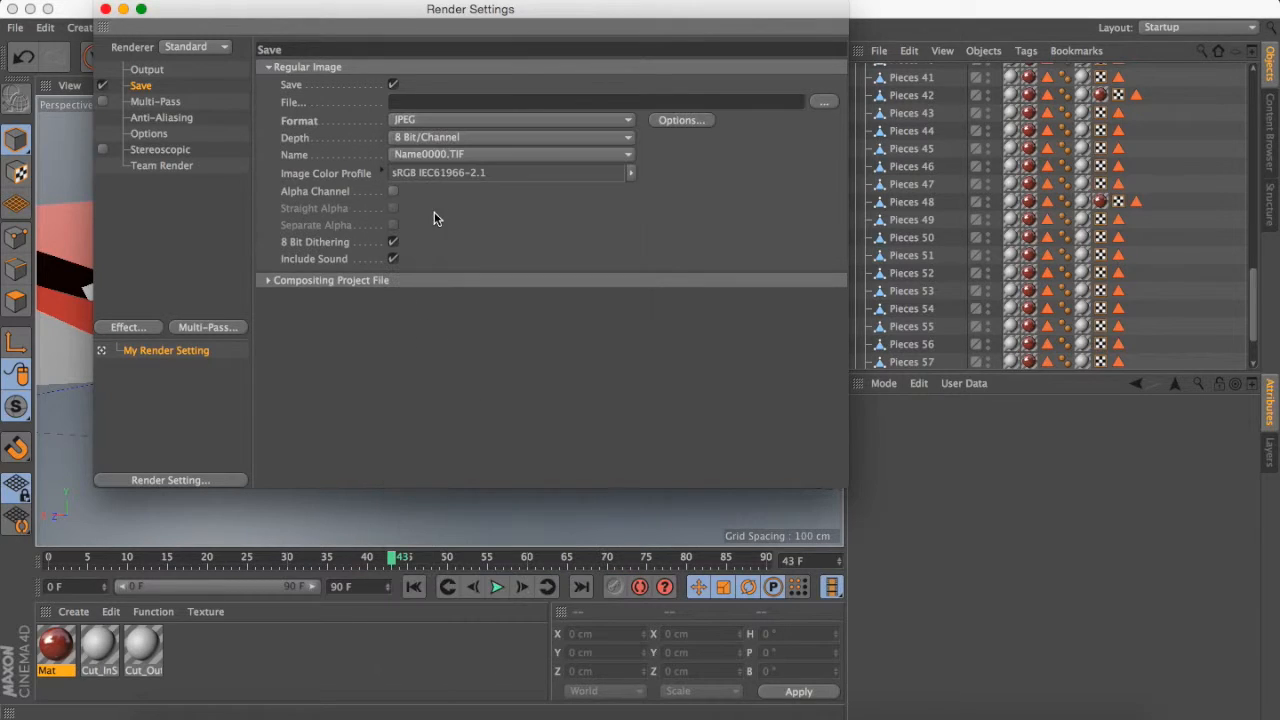
click(430, 140)
click(582, 251)
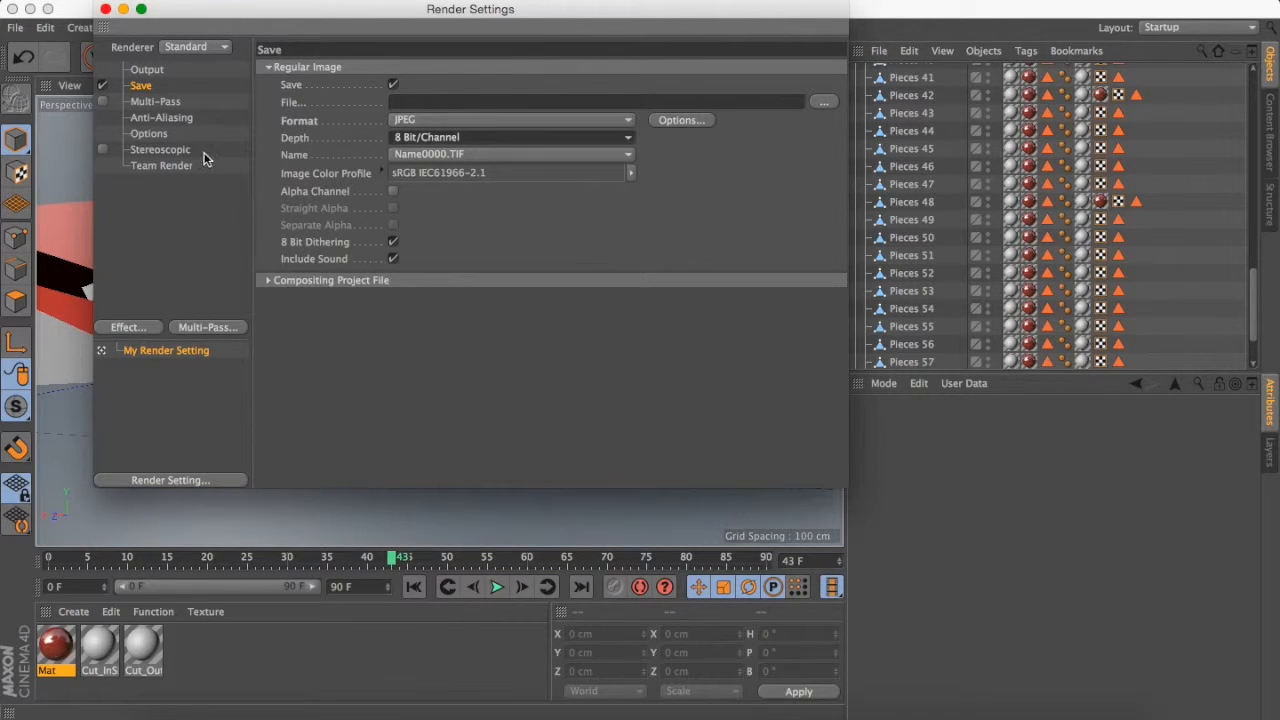
Add the Ambient Occlusion effect to the render settings with minimum samples 79 and maximum samples 300
click(166, 119)
click(128, 327)
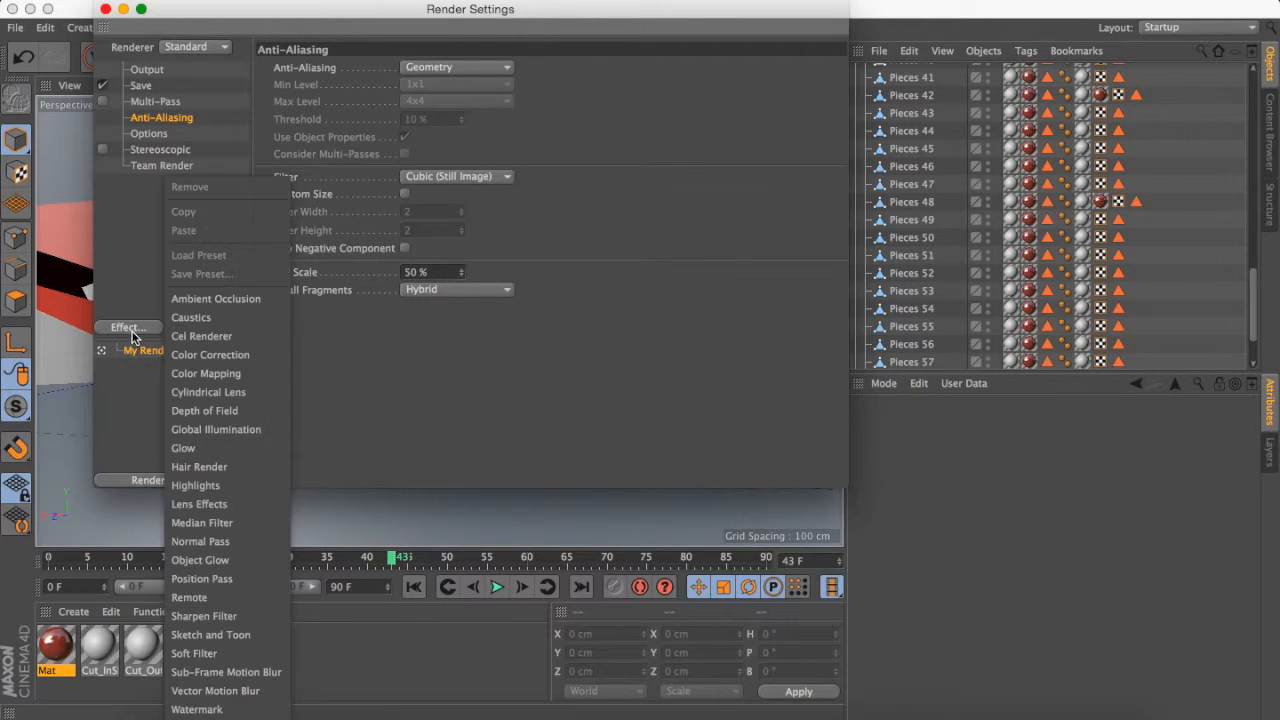
click(214, 301)
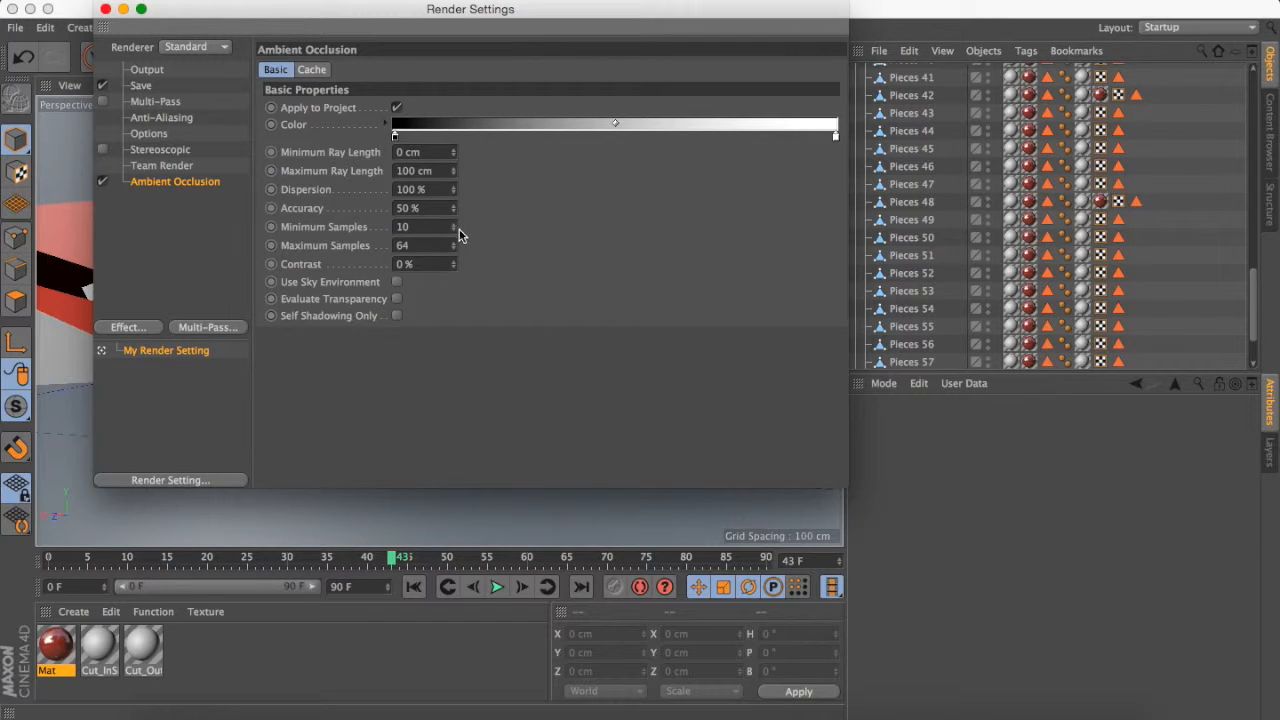
drag(454, 229, 470, 205)
drag(452, 252, 458, 225)
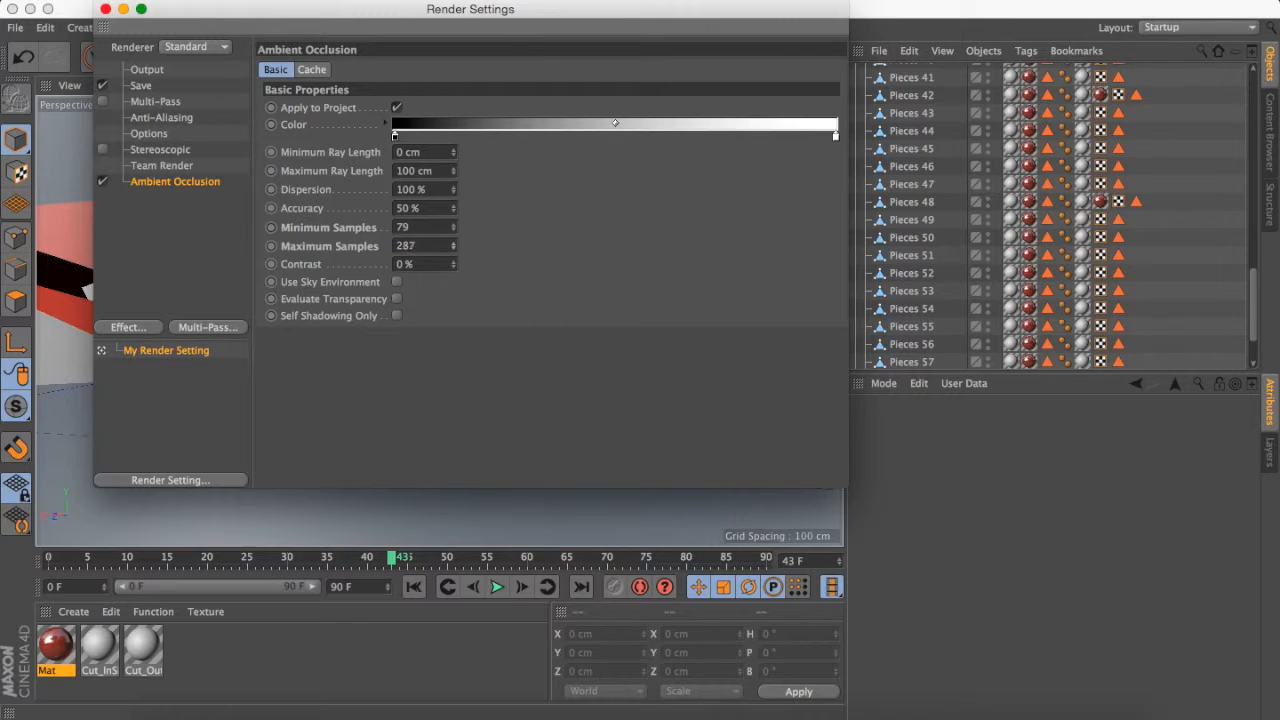
click(433, 247)
text(300)
click(105, 9)
Render the perspective view as a preview and collapse the Cube_Thrausi_60 hierarchy
key(super+r)
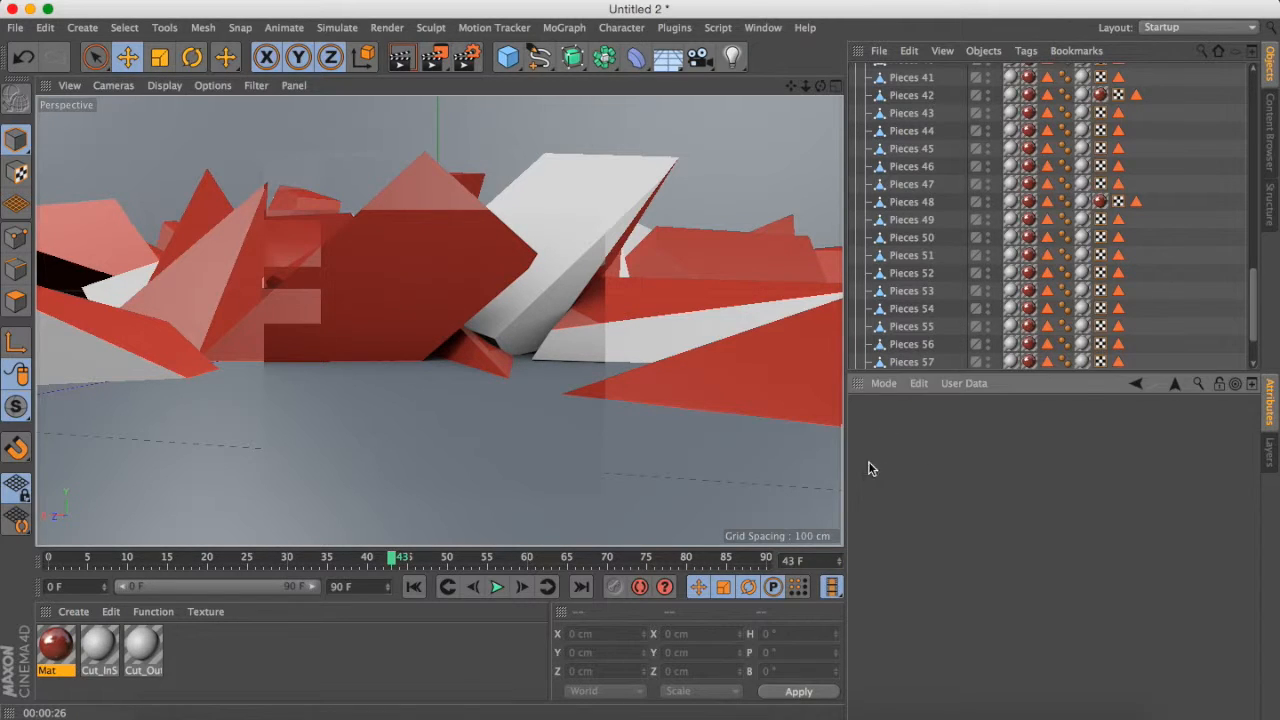
scroll(865, 200, up, 10)
click(856, 161)
key(super+s)
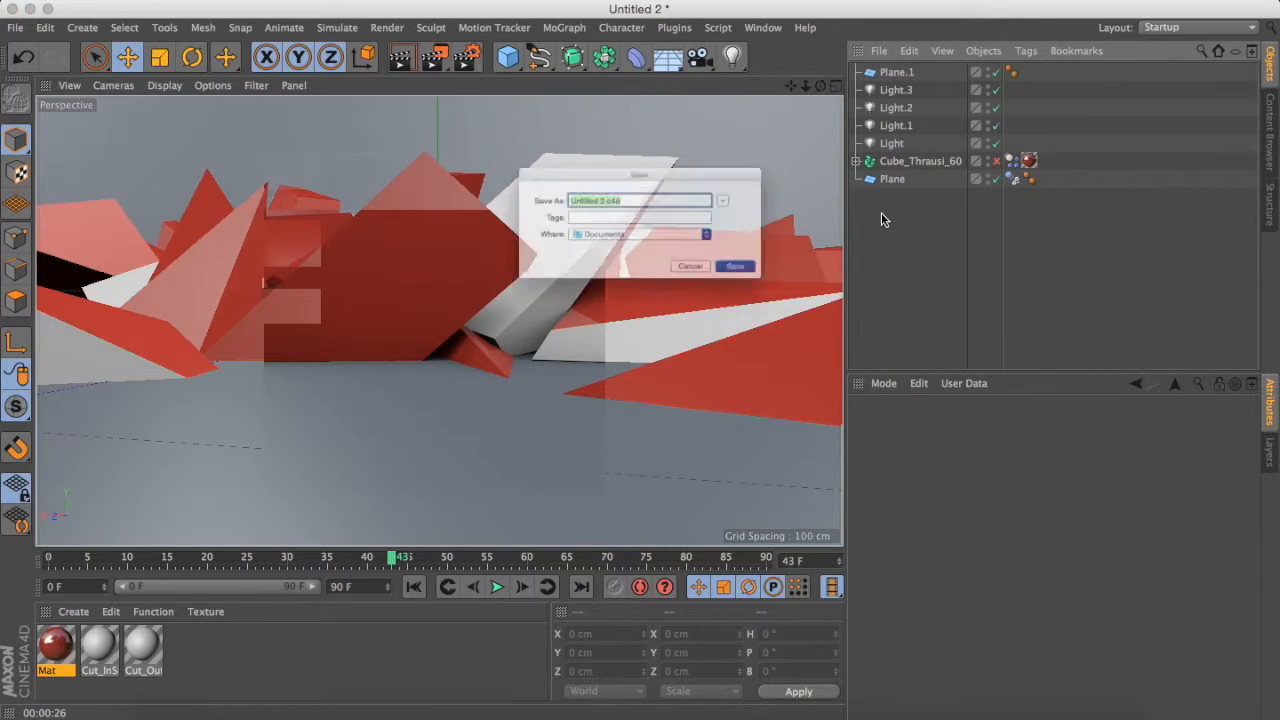
key(Escape)
Select the backdrop plane Plane.1, create a new material and set its colour to blue with R 65, G 37, B 200
click(888, 73)
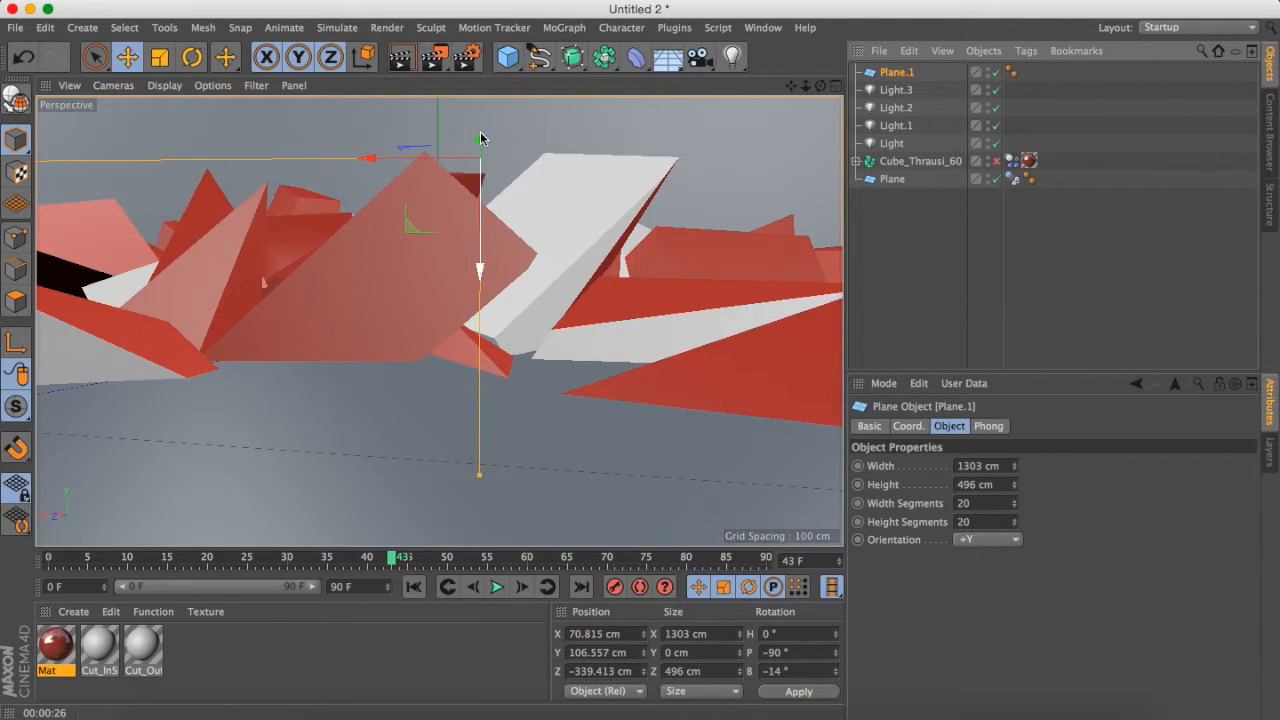
click(856, 345)
click(893, 73)
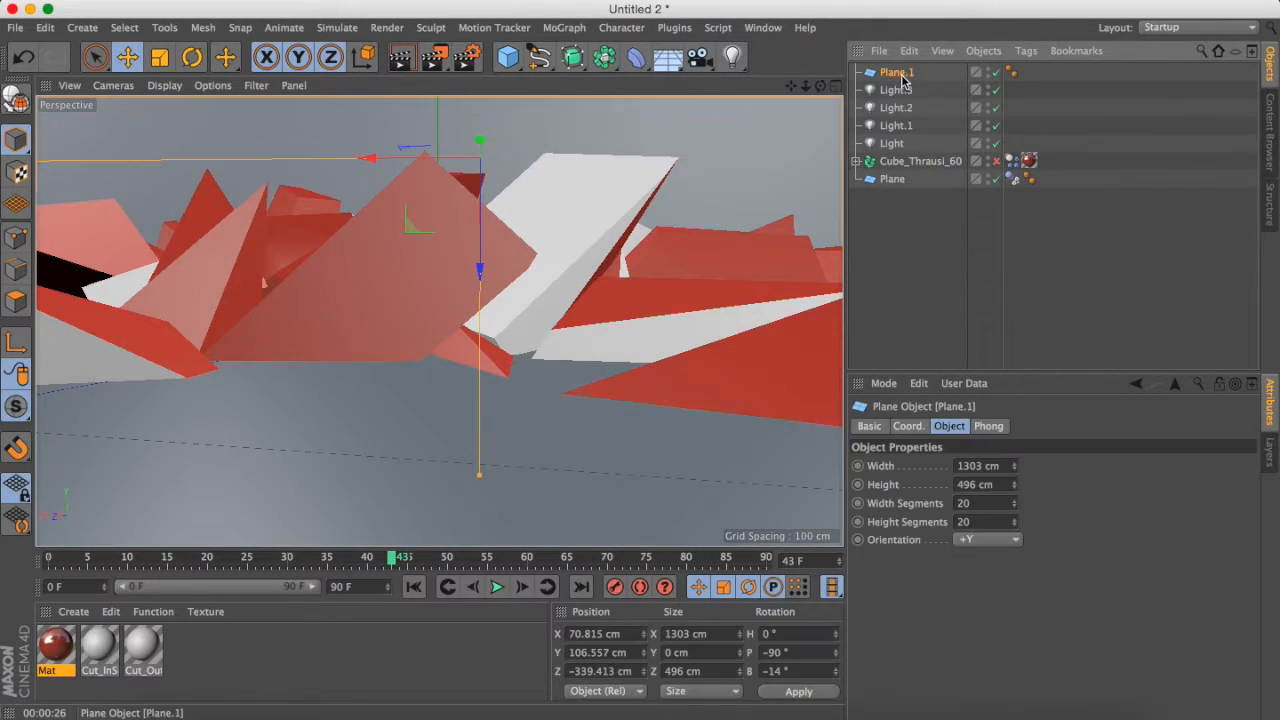
double_click(190, 650)
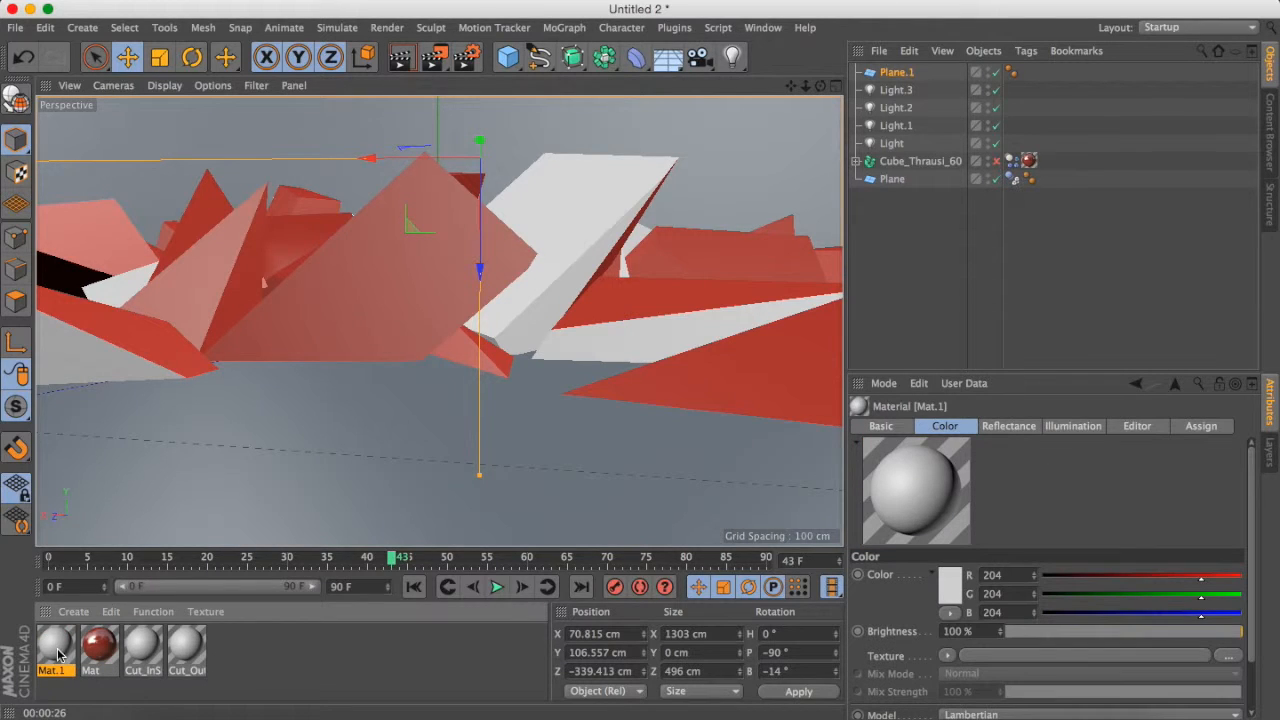
double_click(56, 645)
click(304, 285)
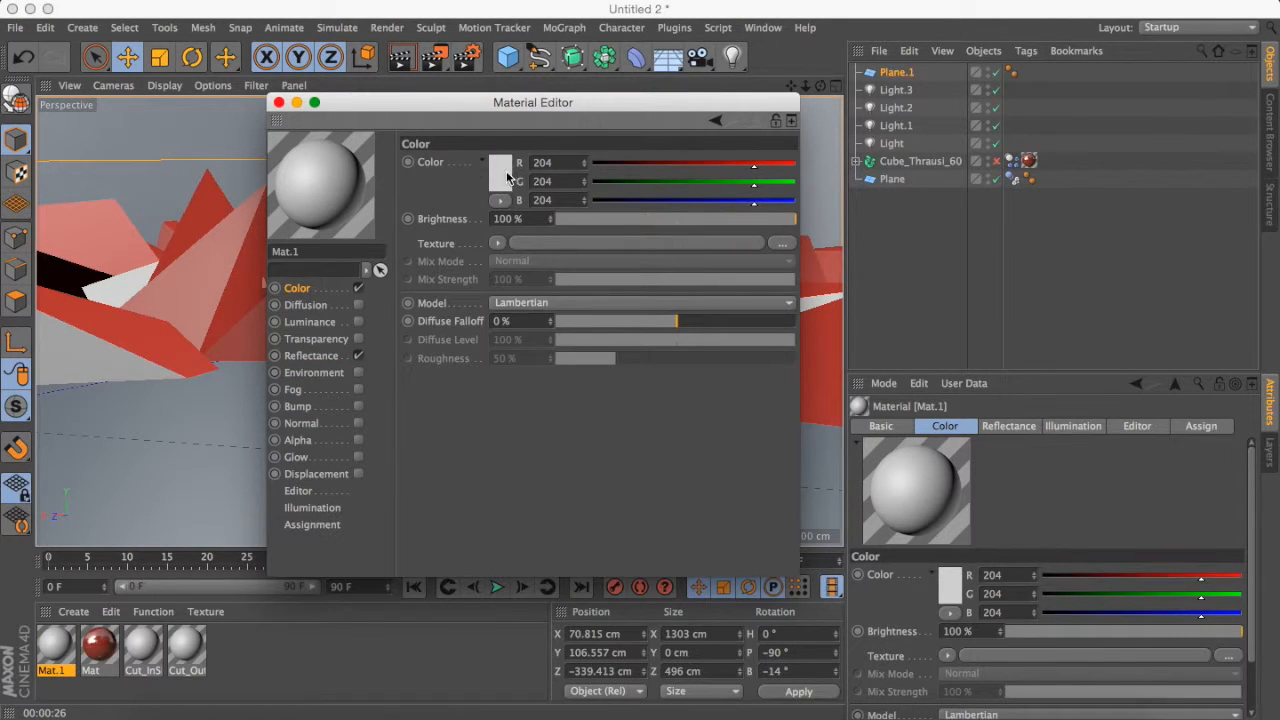
click(507, 175)
drag(493, 118, 555, 120)
drag(505, 157, 506, 158)
drag(571, 119, 583, 121)
drag(505, 160, 497, 147)
click(536, 248)
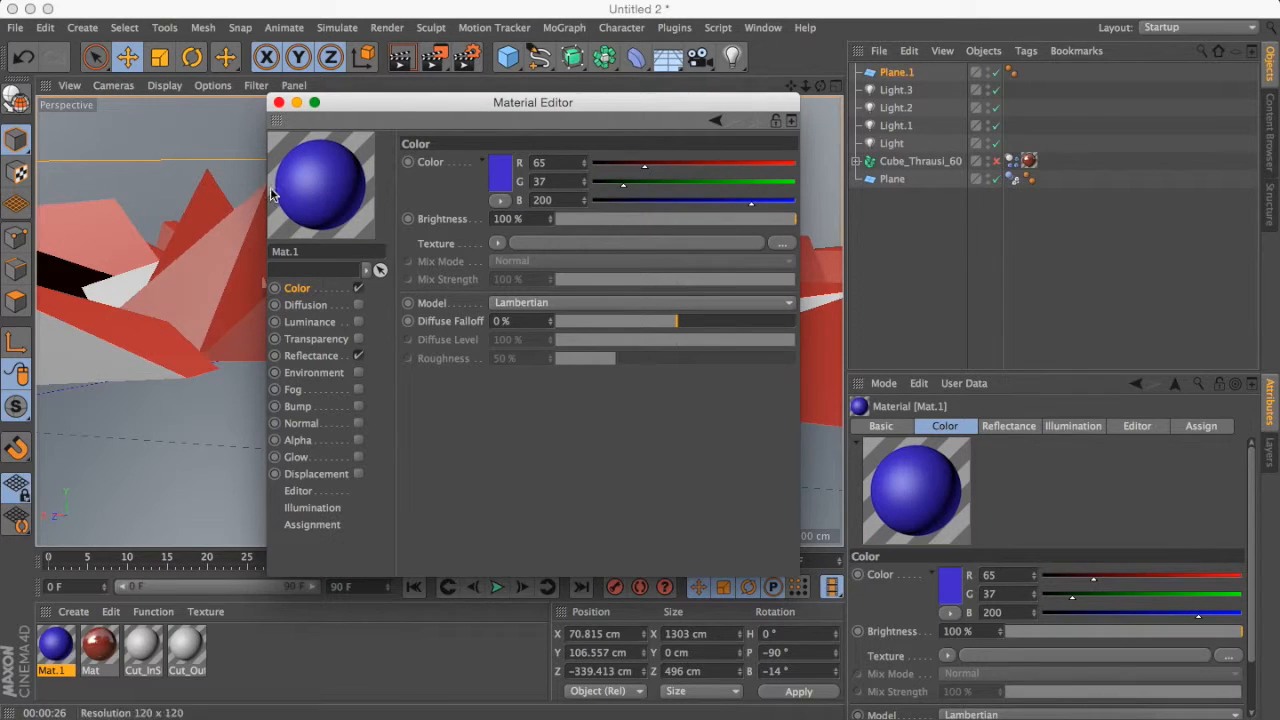
click(279, 102)
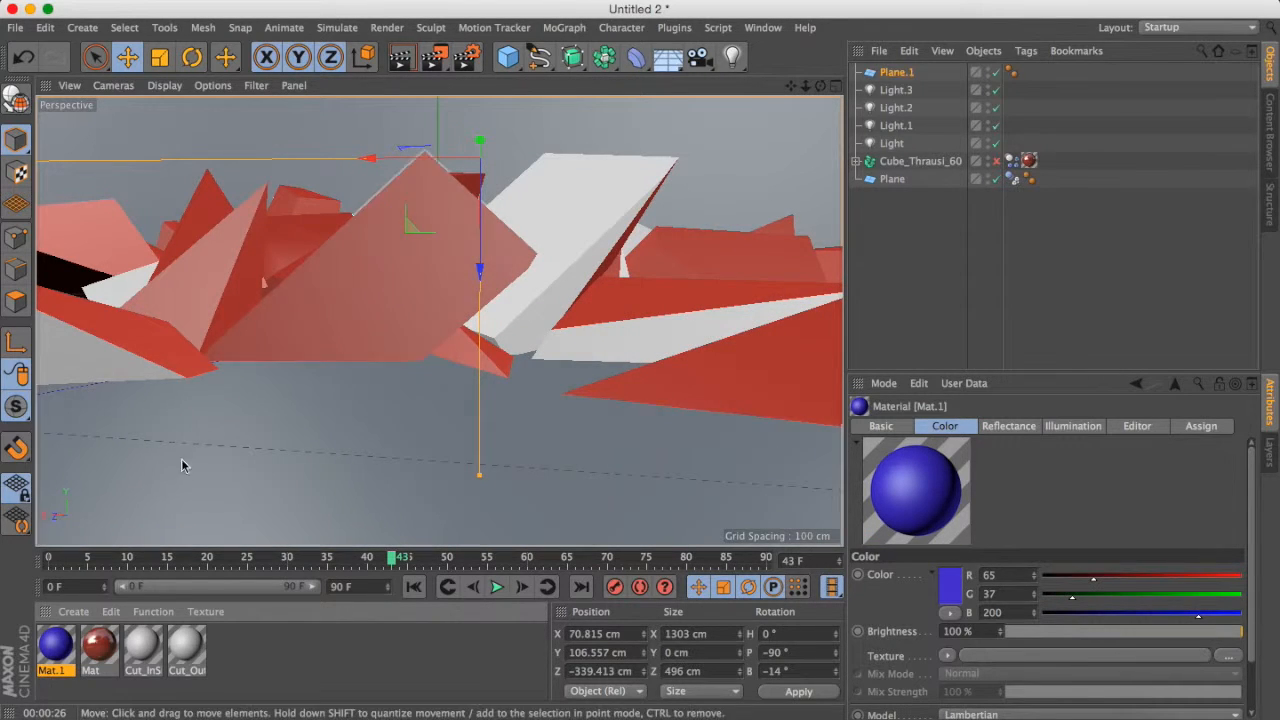
Add a Reflection (Legacy) layer to the blue Mat.1, lower its global reflection brightness and assign the material to Plane.1
double_click(66, 637)
click(311, 355)
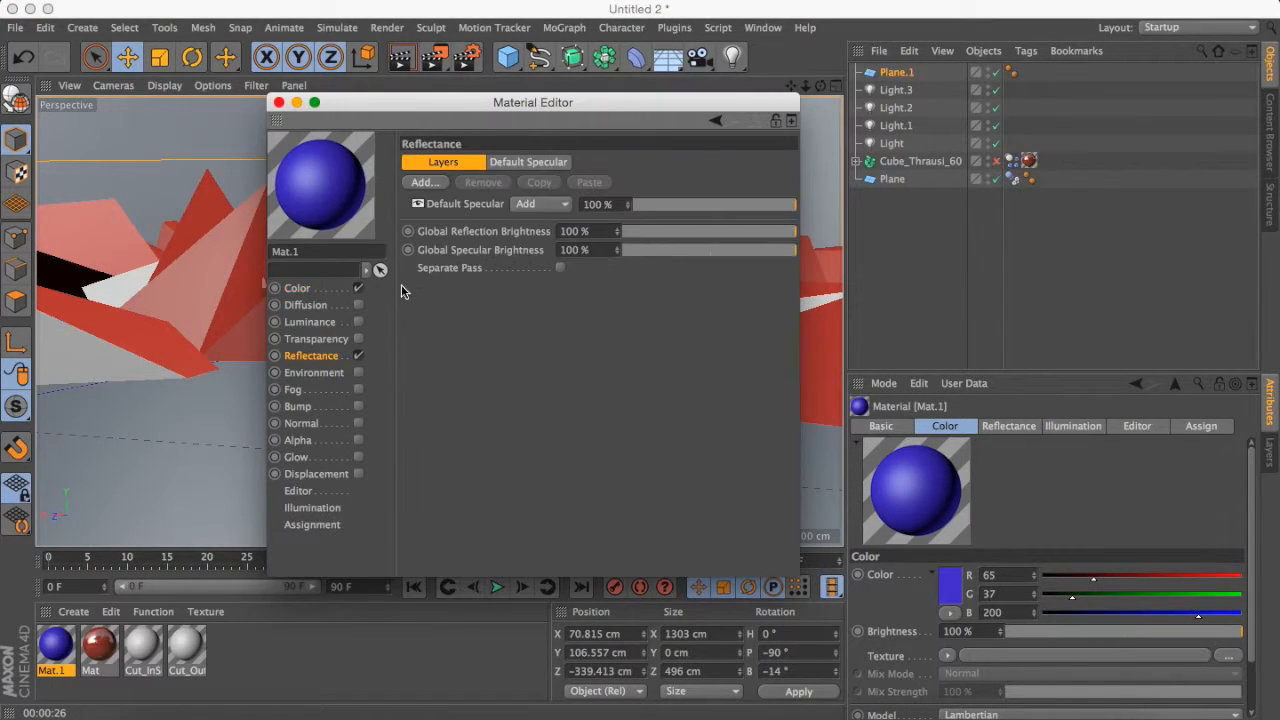
click(424, 182)
click(501, 359)
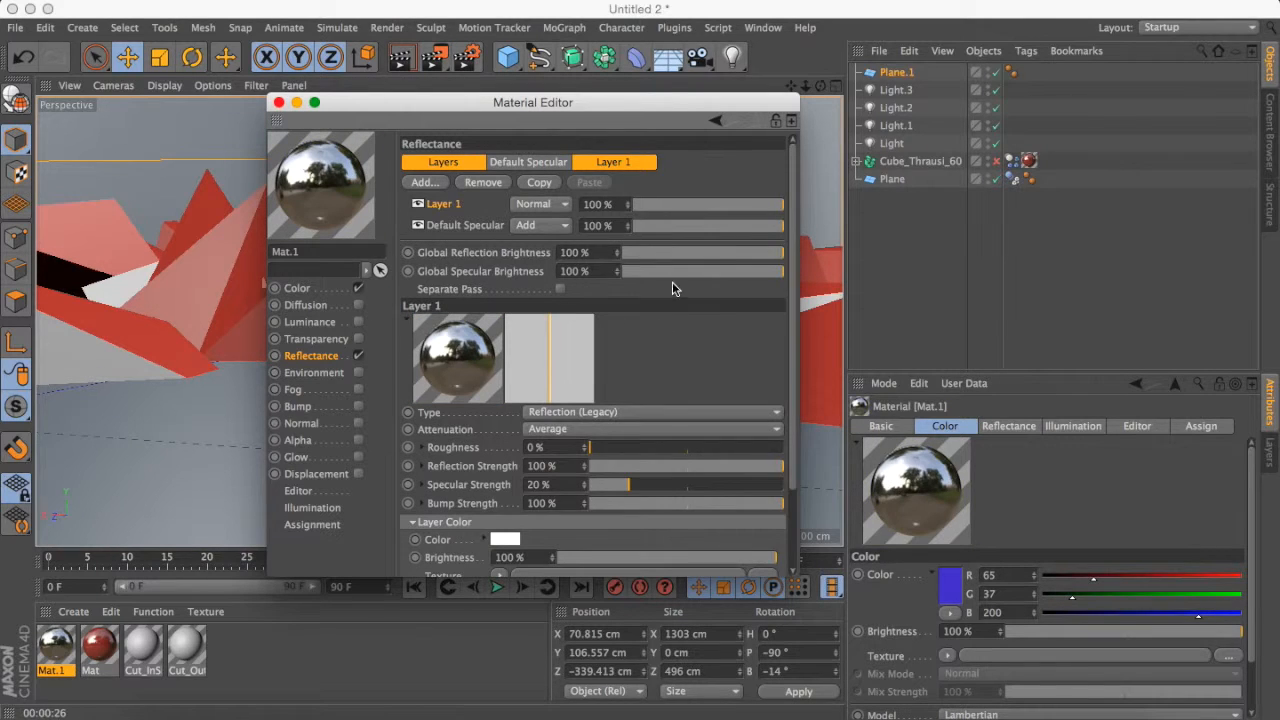
drag(695, 257, 632, 258)
click(279, 102)
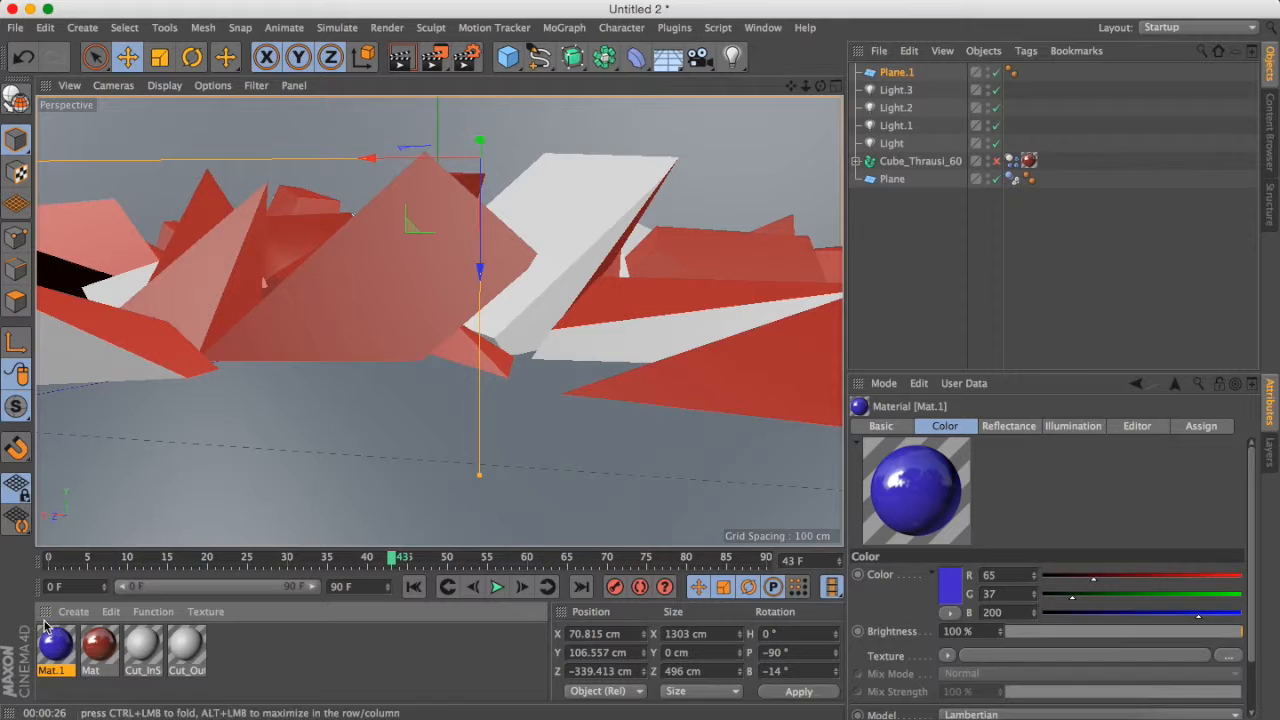
drag(590, 161, 657, 124)
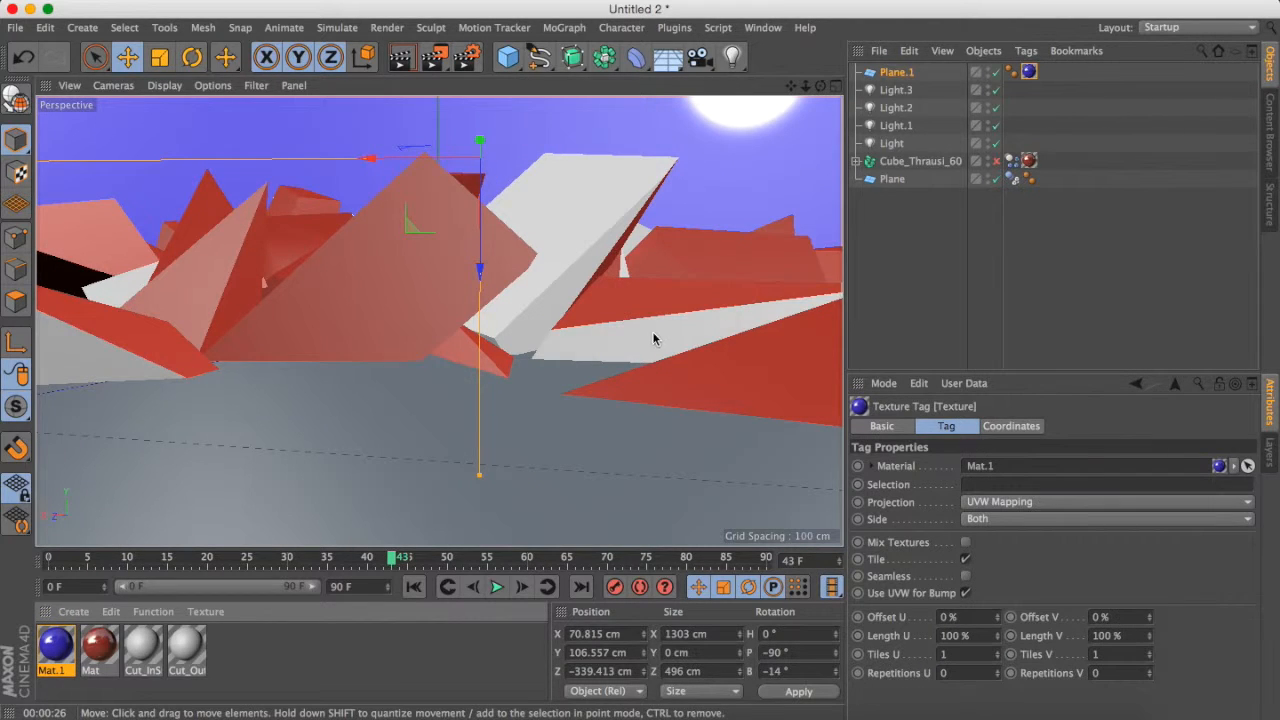
click(931, 257)
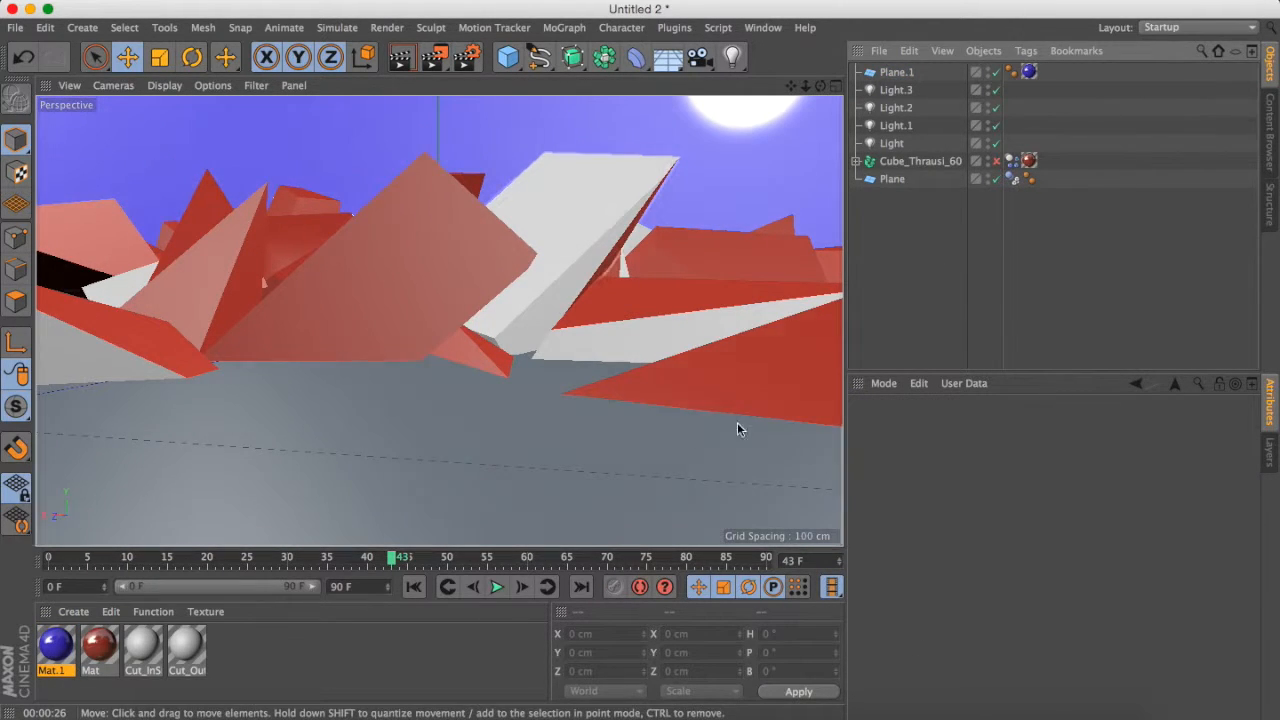
Add a MoText object, rotate it to a heading of about -157.6° and move it to about X 24 cm, Z 138 cm
click(564, 27)
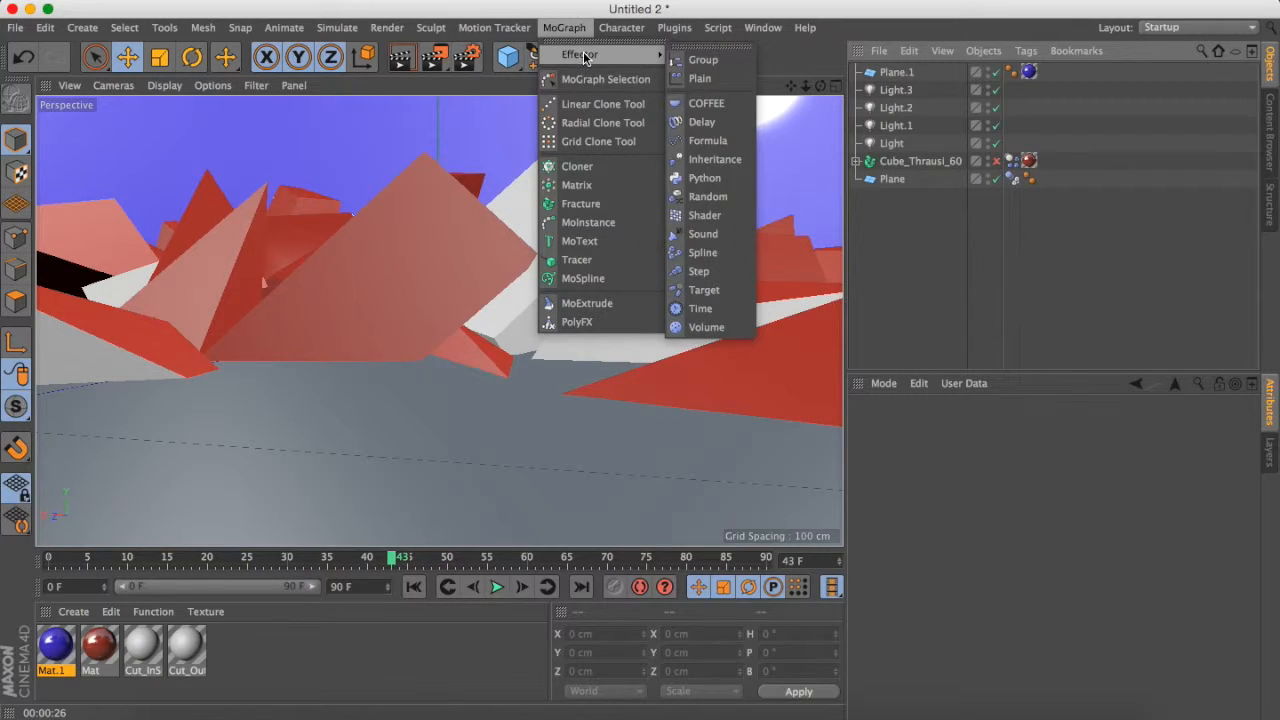
click(609, 247)
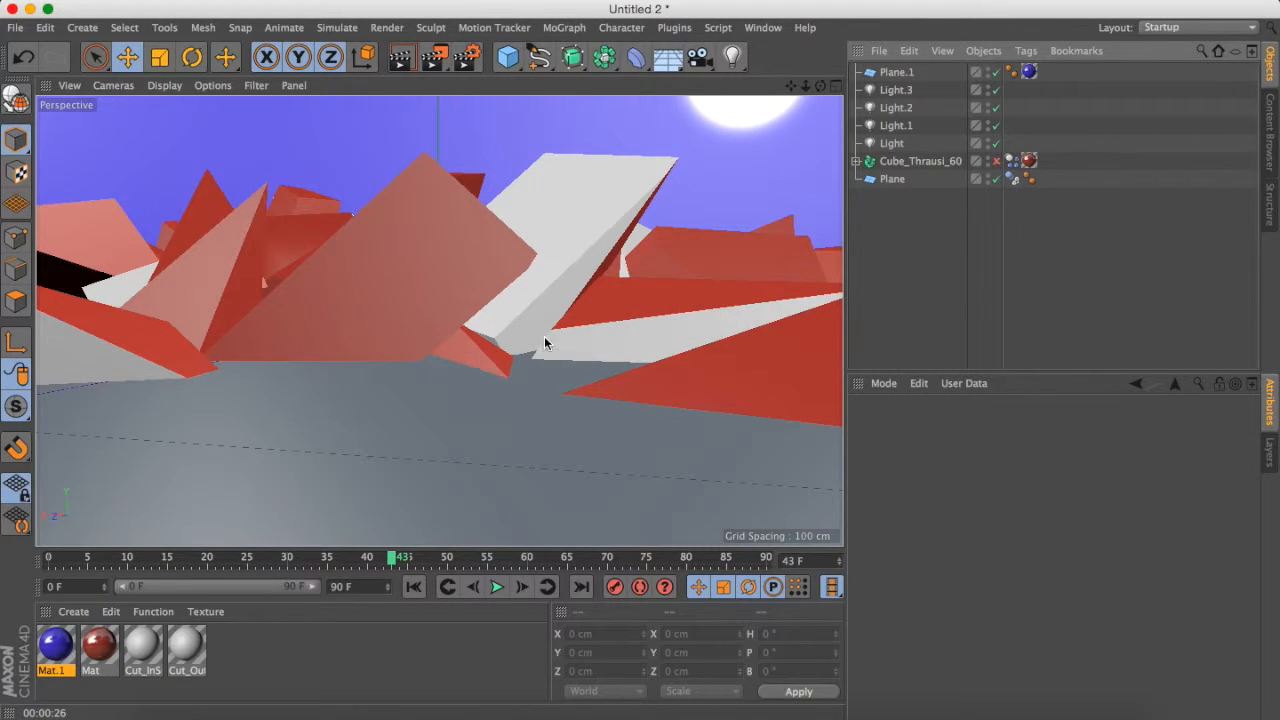
drag(407, 325, 357, 297)
key(r)
key(e)
drag(720, 329, 212, 358)
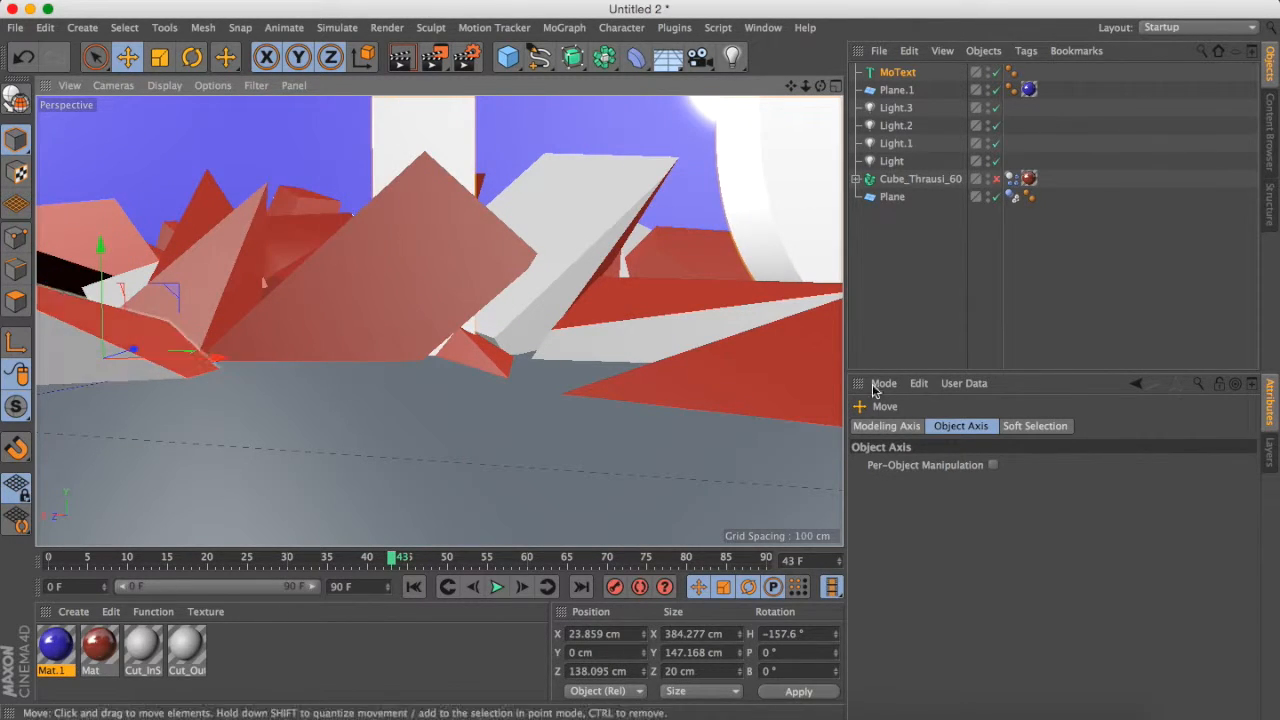
Set the MoText alignment to Middle and move the text to about X -34 cm, Z 114 cm
click(897, 72)
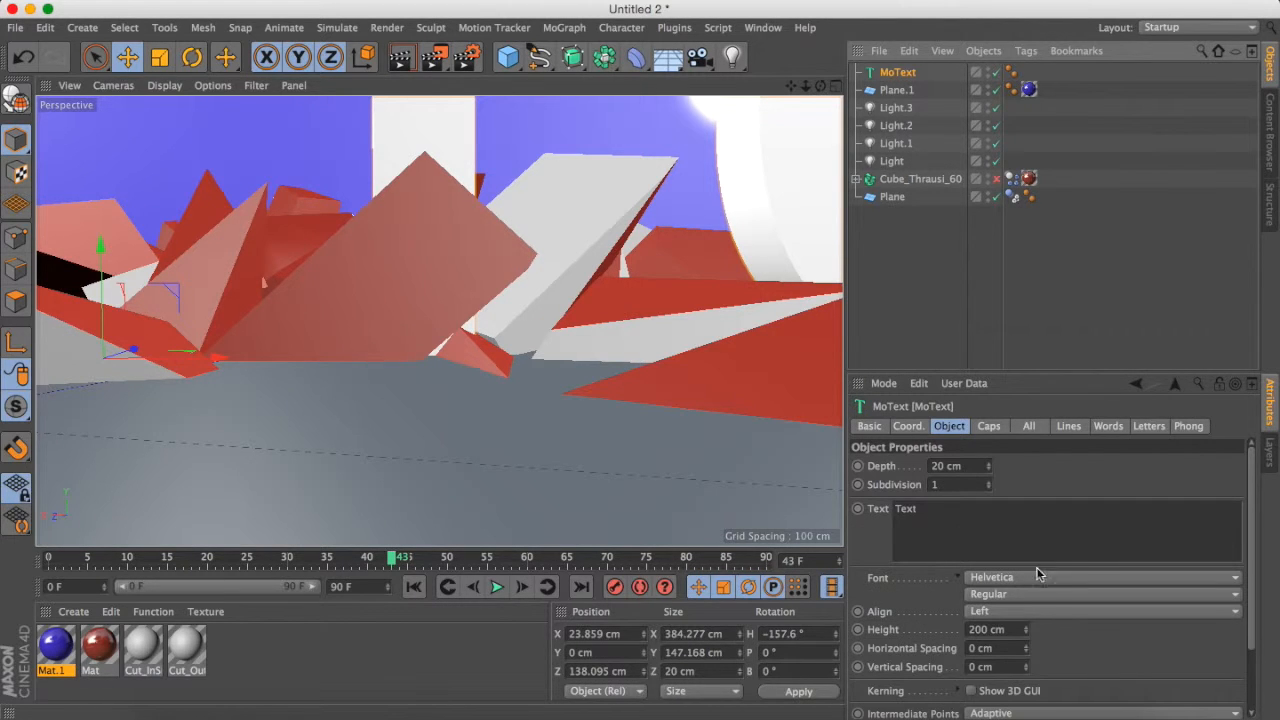
click(1005, 612)
click(987, 647)
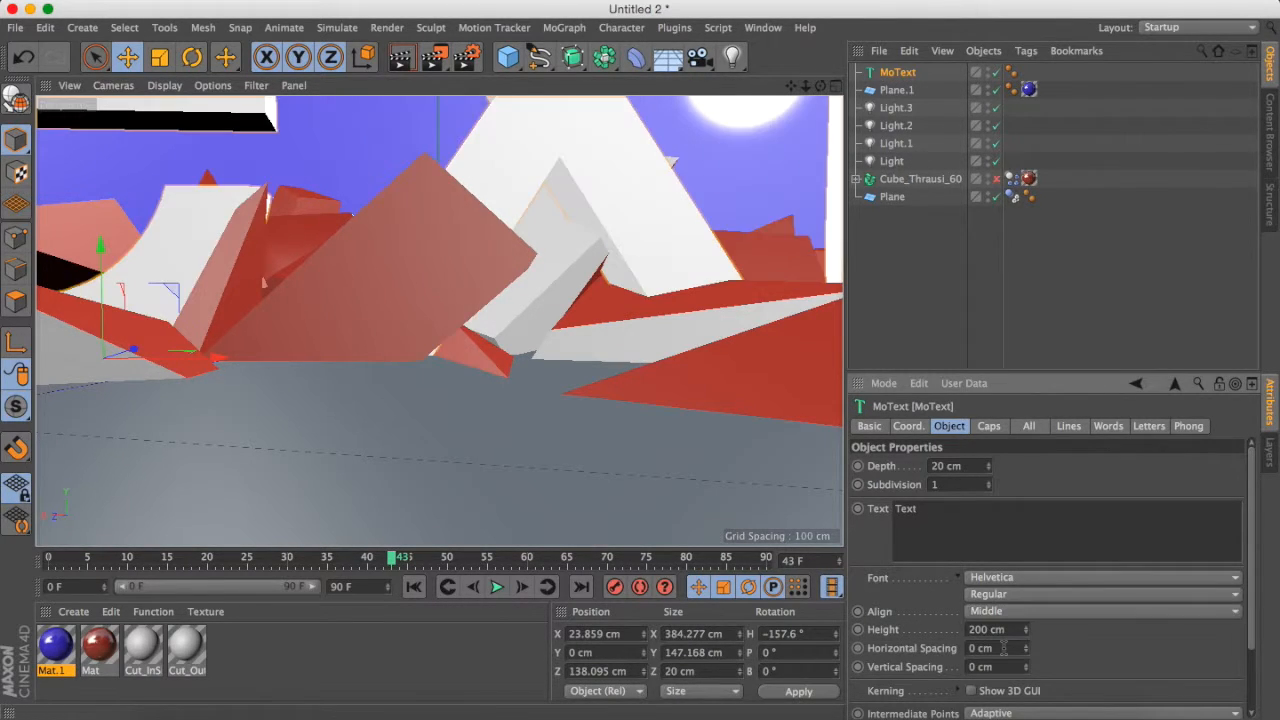
drag(190, 357, 512, 355)
Set the text's depth to 7 cm and height to 35 cm, and move it to about X -43 cm, Z 178 cm
mouse_move(988, 467)
mouse_down()
mouse_move(988, 485)
mouse_move(988, 473)
mouse_up()
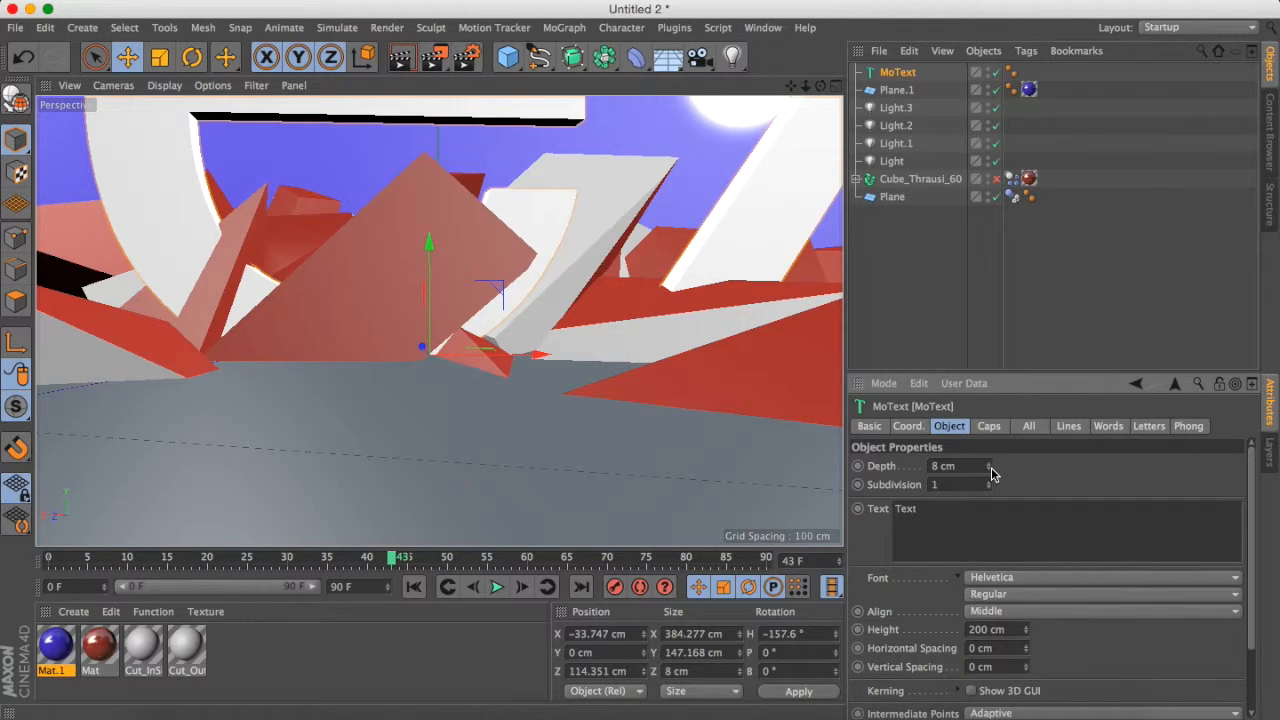
drag(991, 474, 991, 474)
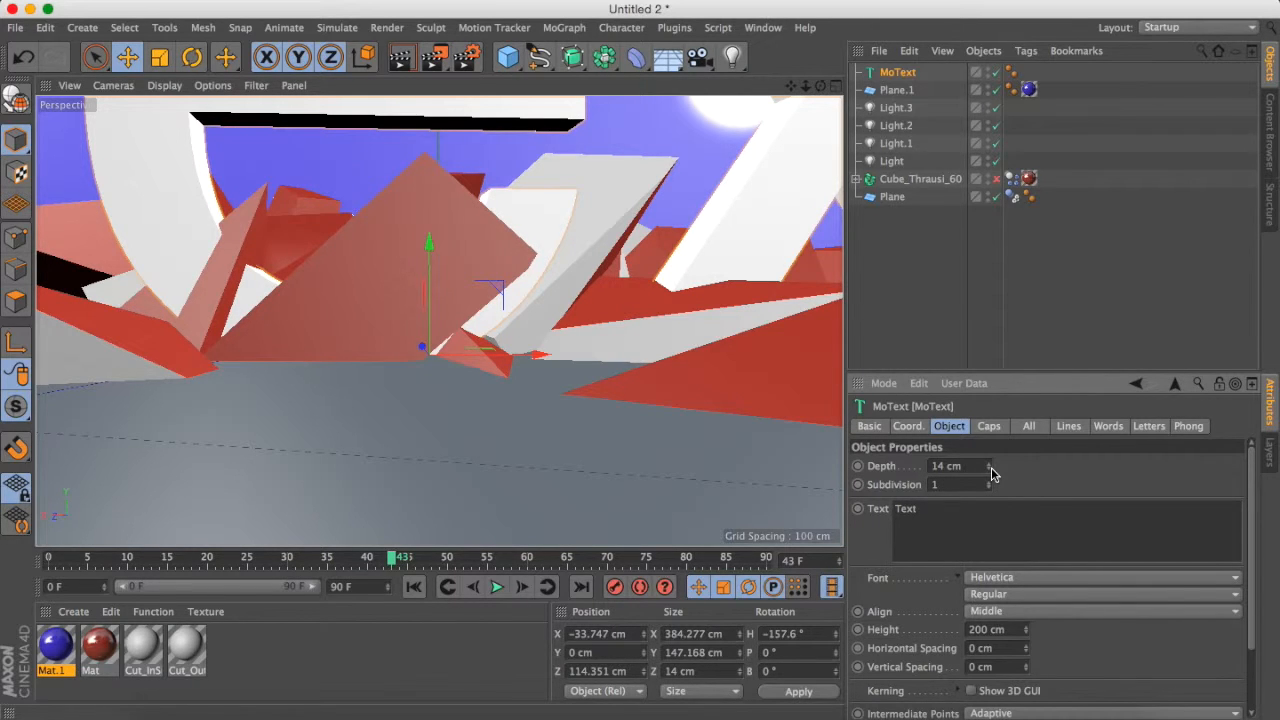
drag(988, 473, 991, 474)
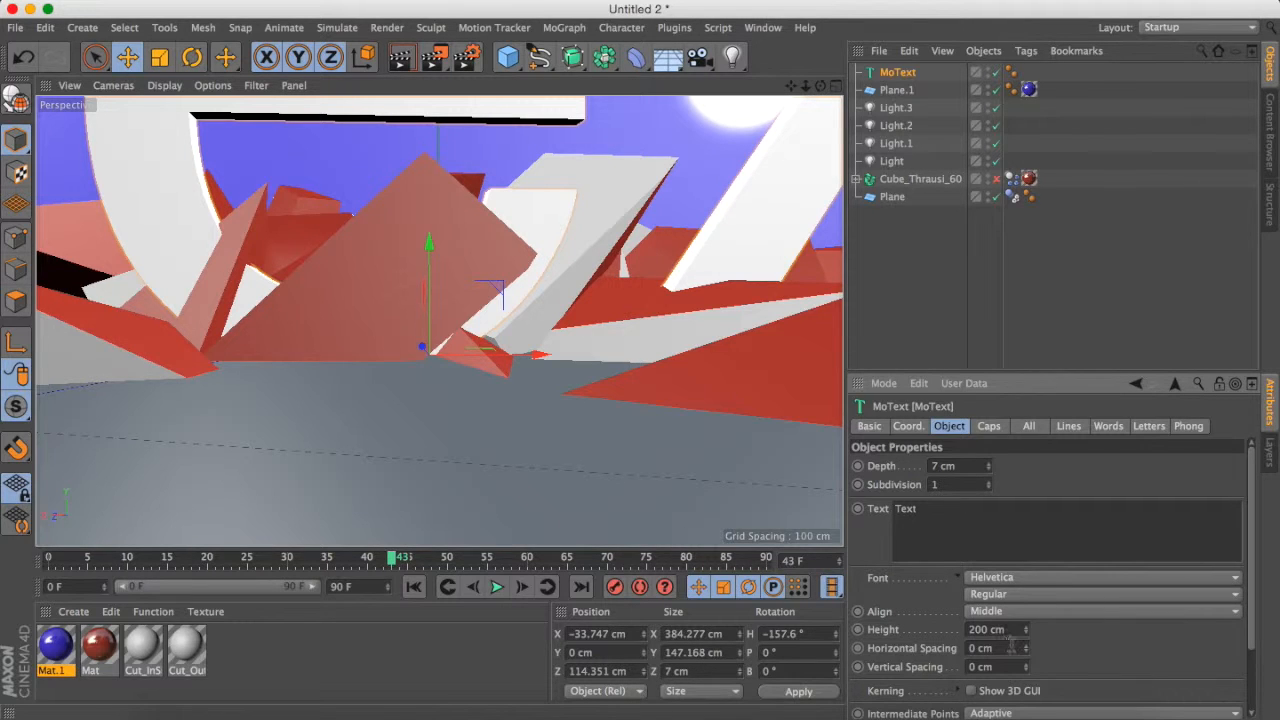
drag(1025, 630, 1025, 646)
drag(421, 347, 437, 414)
drag(340, 352, 340, 344)
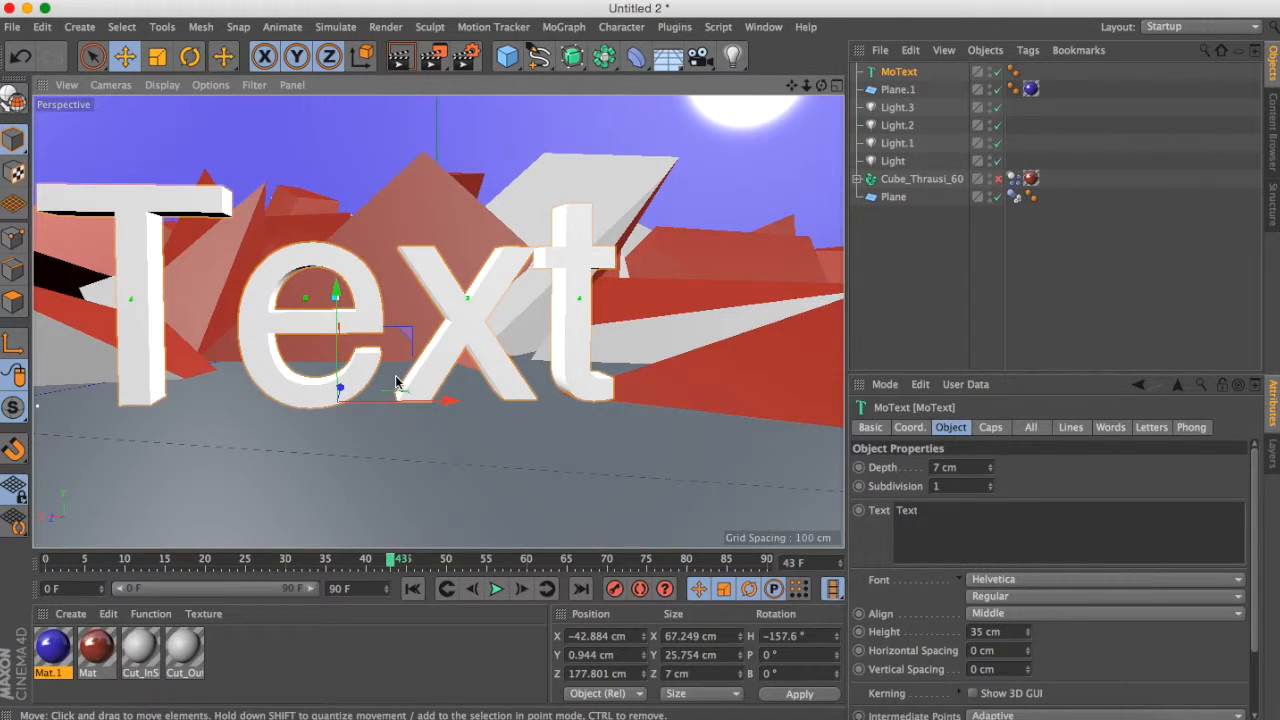
Change the text's font to Roboto and lower the text slightly to about Y 0.83 cm
double_click(915, 510)
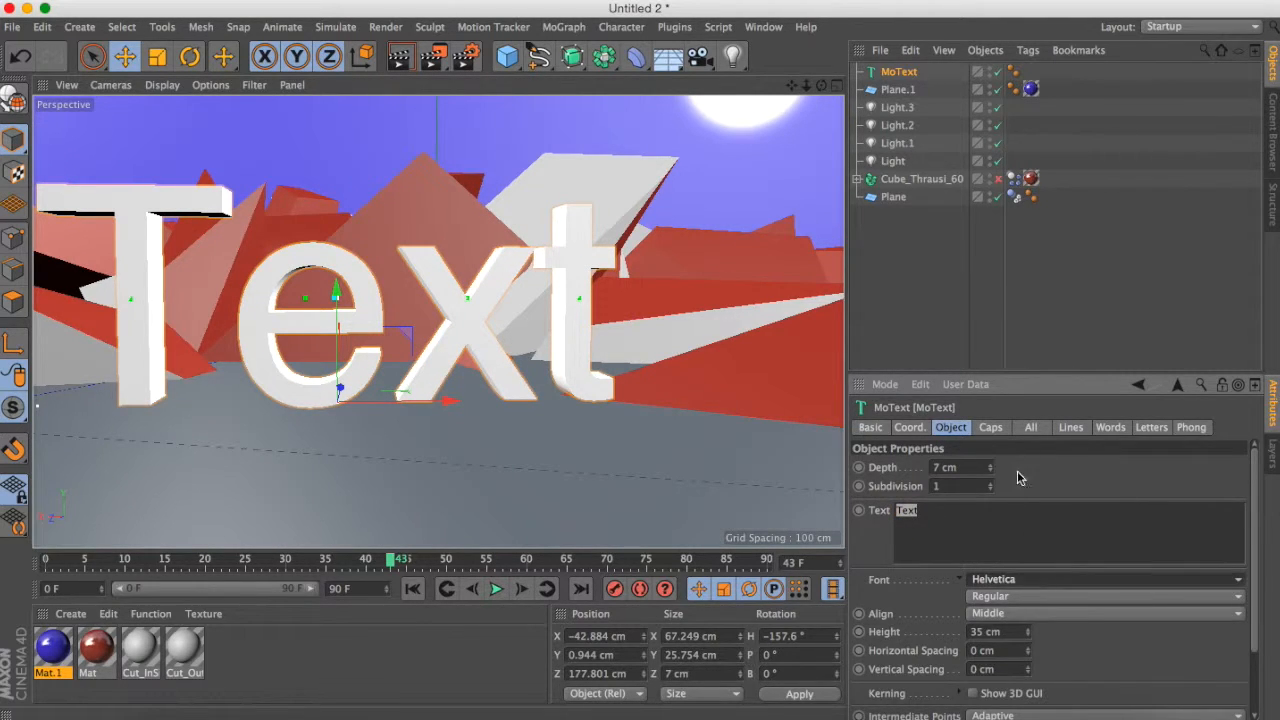
click(1050, 582)
scroll(1065, 530, down, 15)
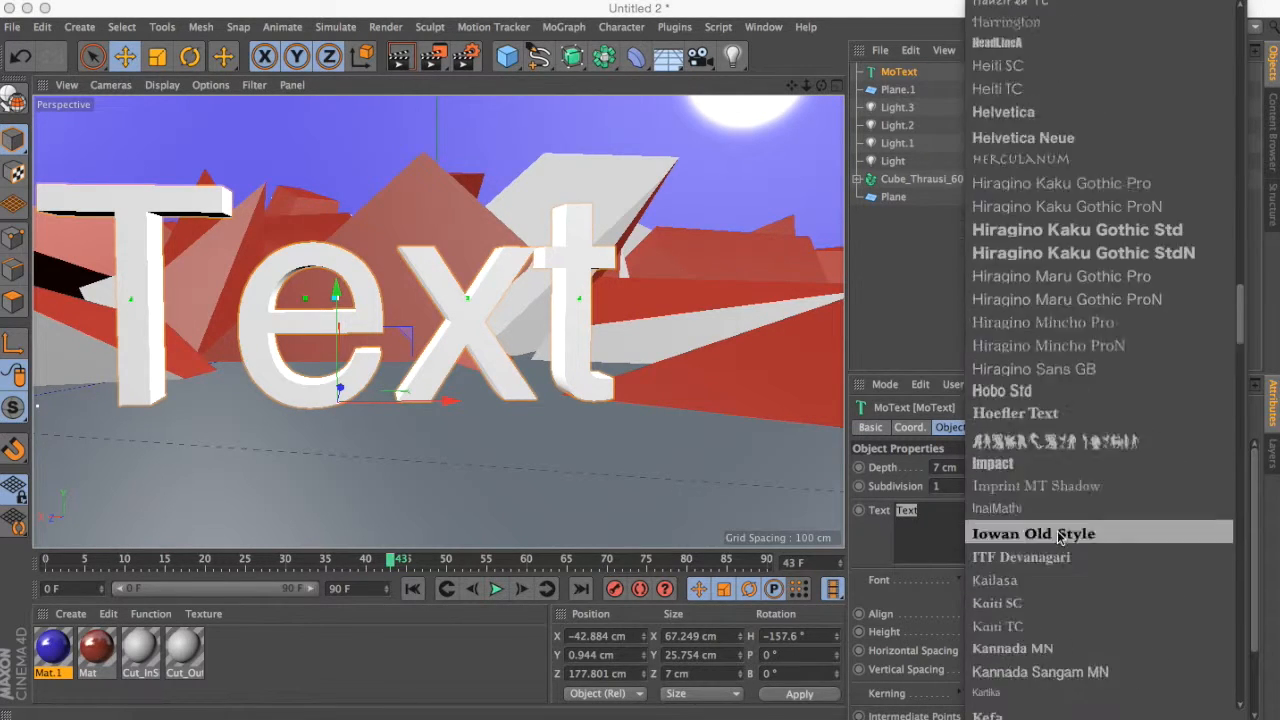
scroll(1065, 530, down, 10)
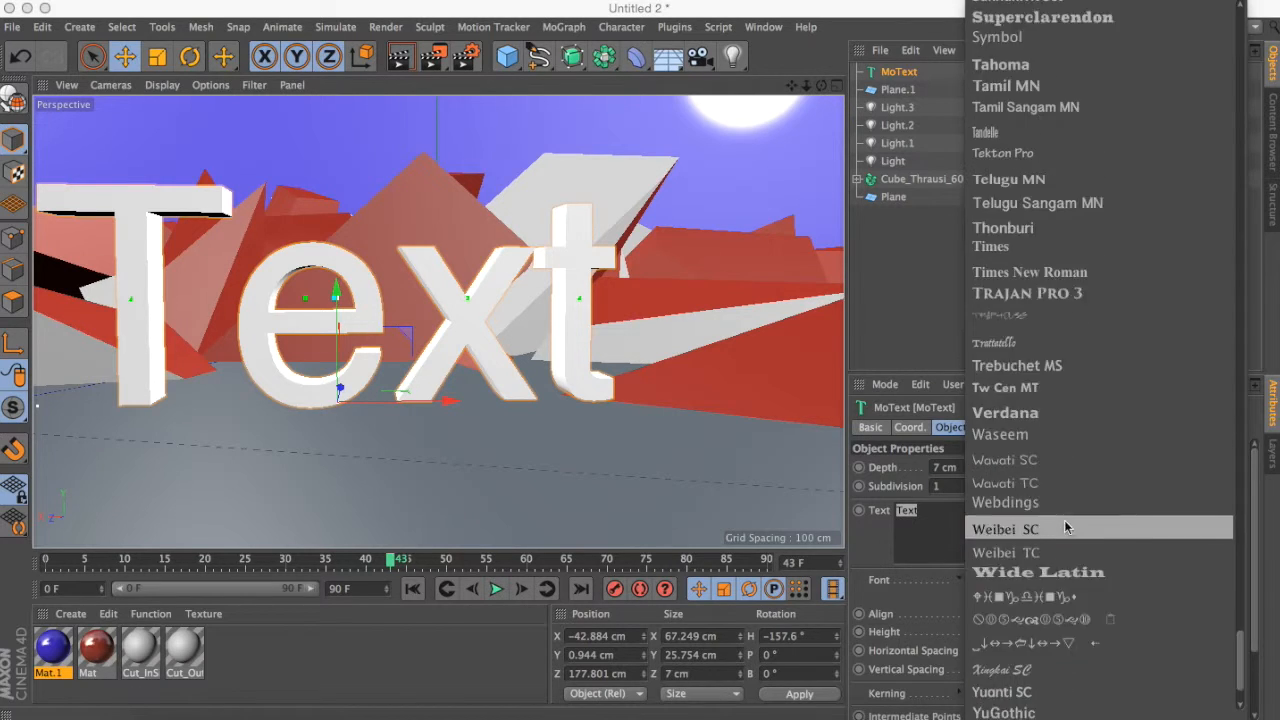
scroll(1097, 490, up, 16)
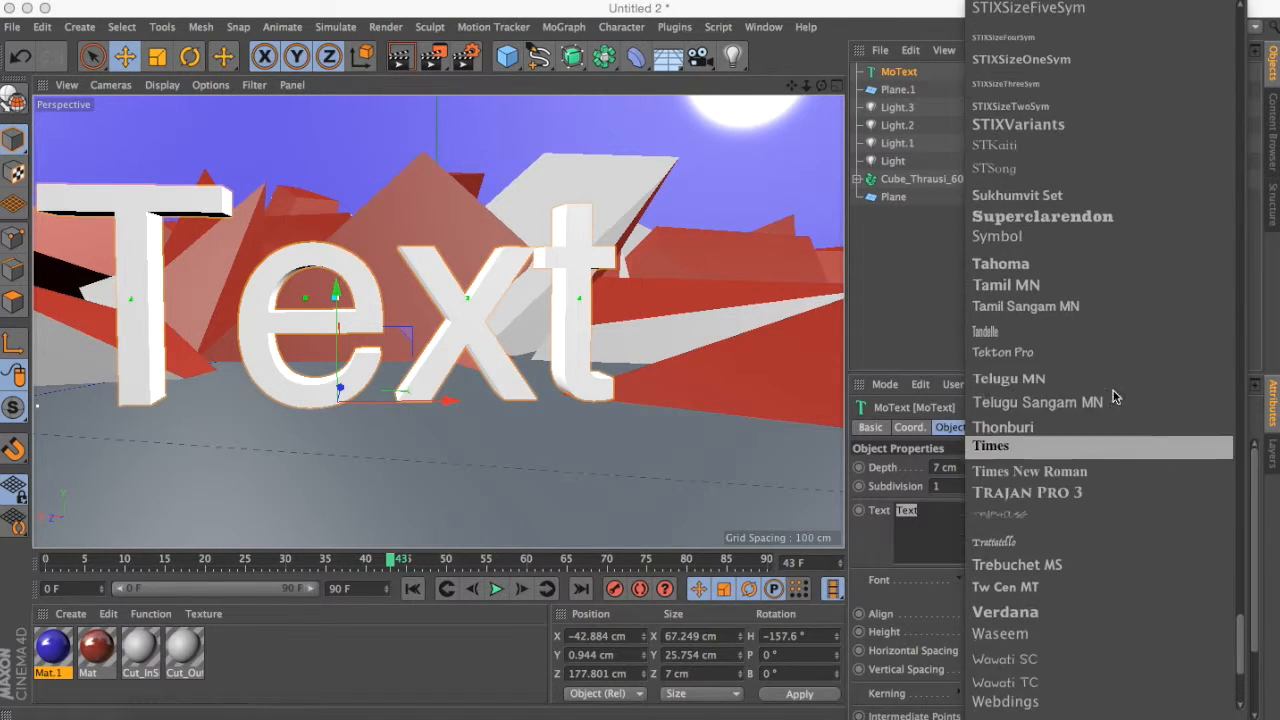
scroll(1109, 350, up, 7)
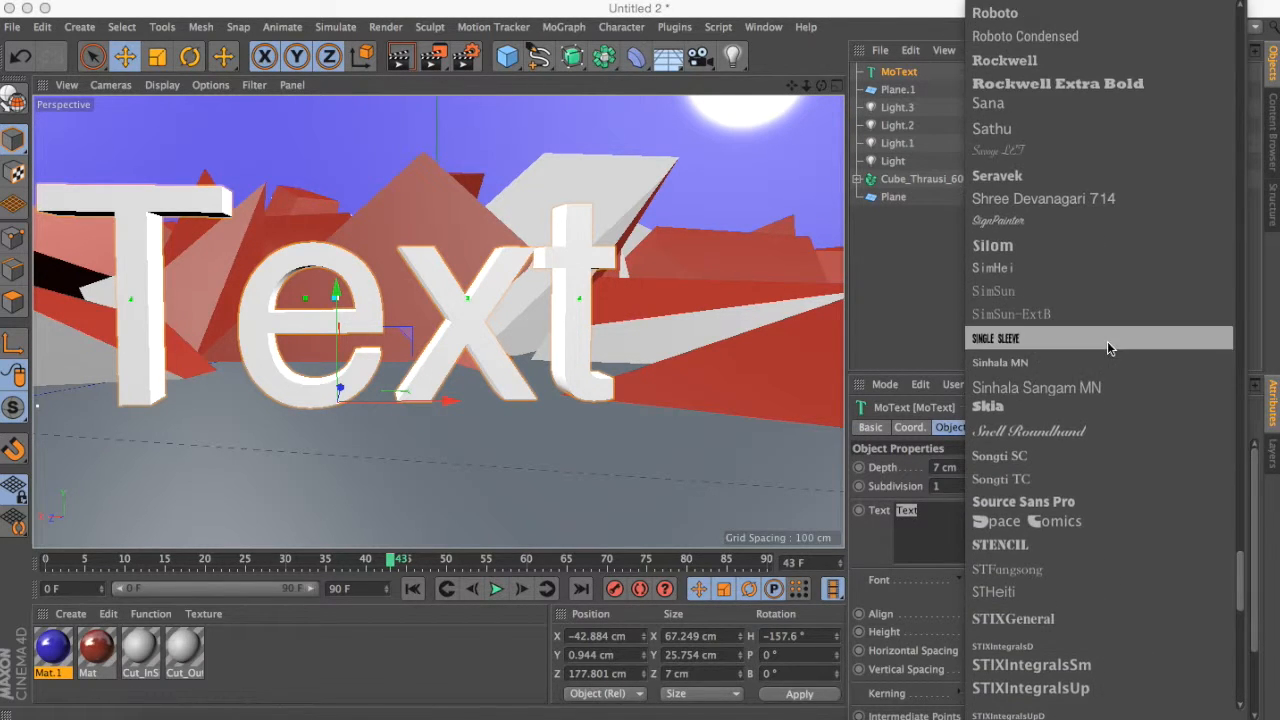
scroll(1109, 348, up, 3)
click(1043, 148)
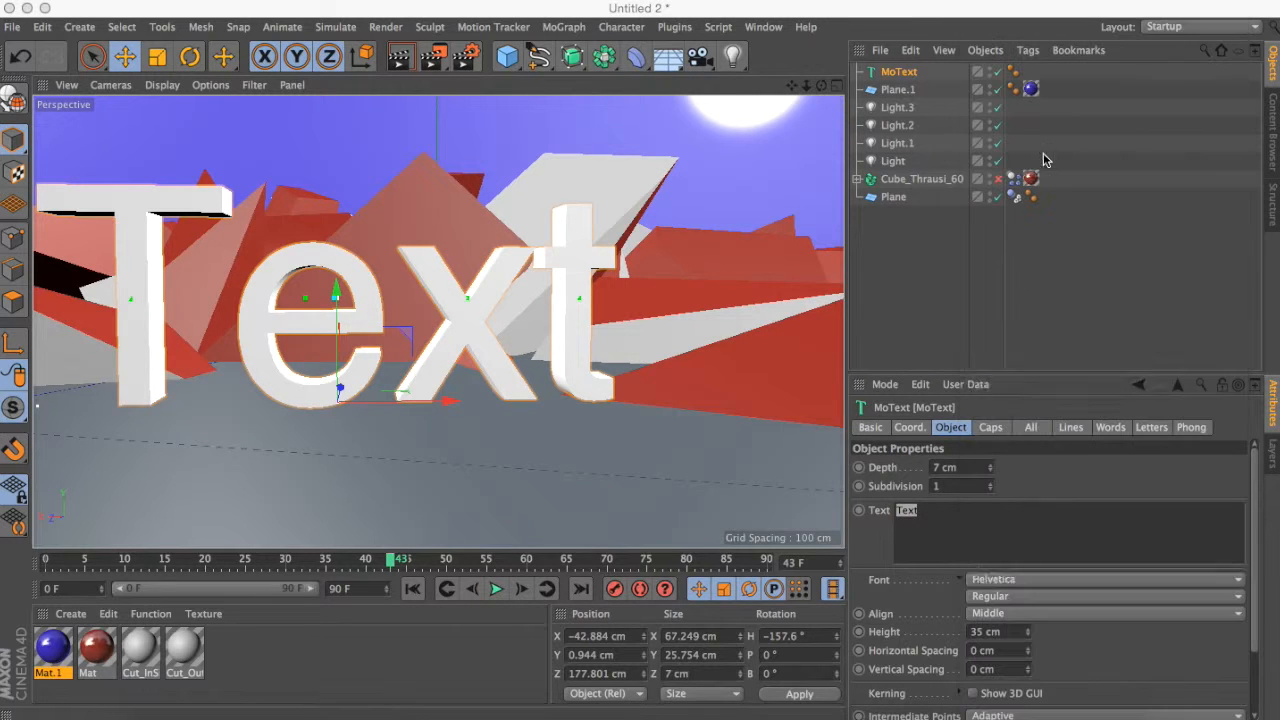
drag(340, 305, 346, 316)
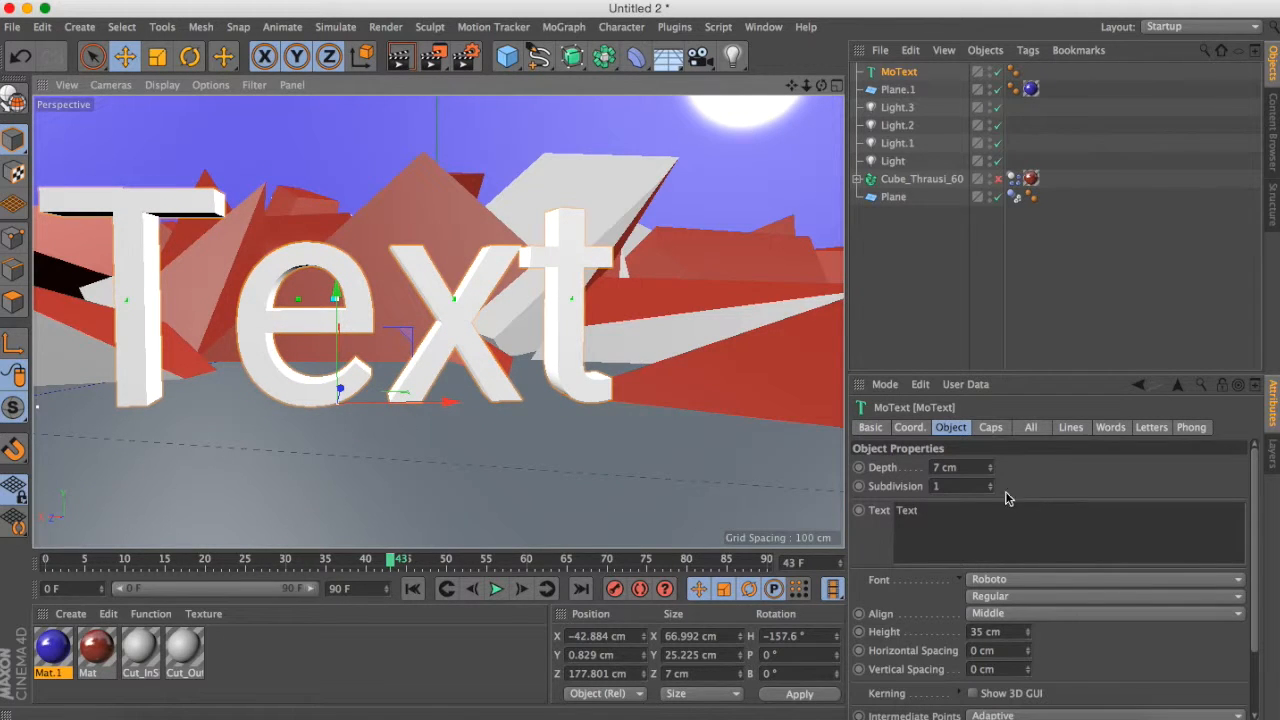
Reduce the text to a height of 19 cm and a depth of 3 cm
mouse_move(990, 470)
mouse_down()
mouse_move(990, 425)
mouse_move(990, 490)
mouse_up()
drag(1027, 632, 1027, 656)
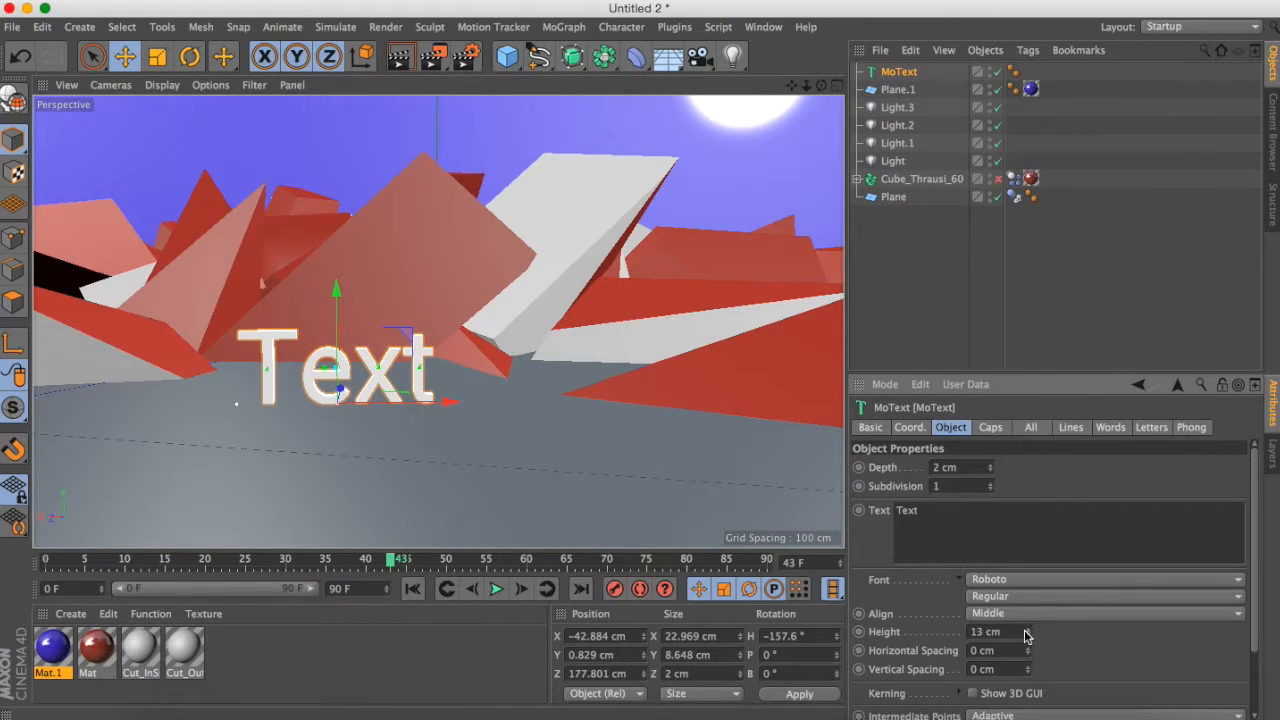
drag(1026, 632, 1026, 626)
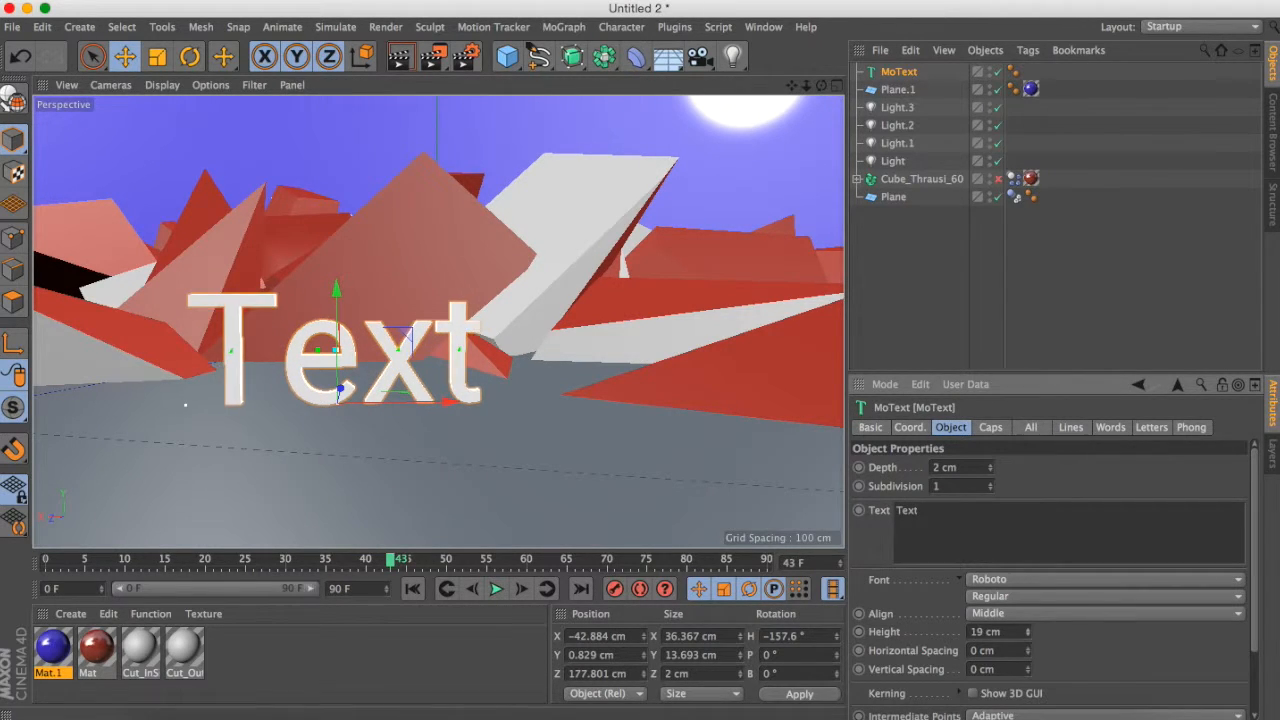
drag(990, 471, 990, 469)
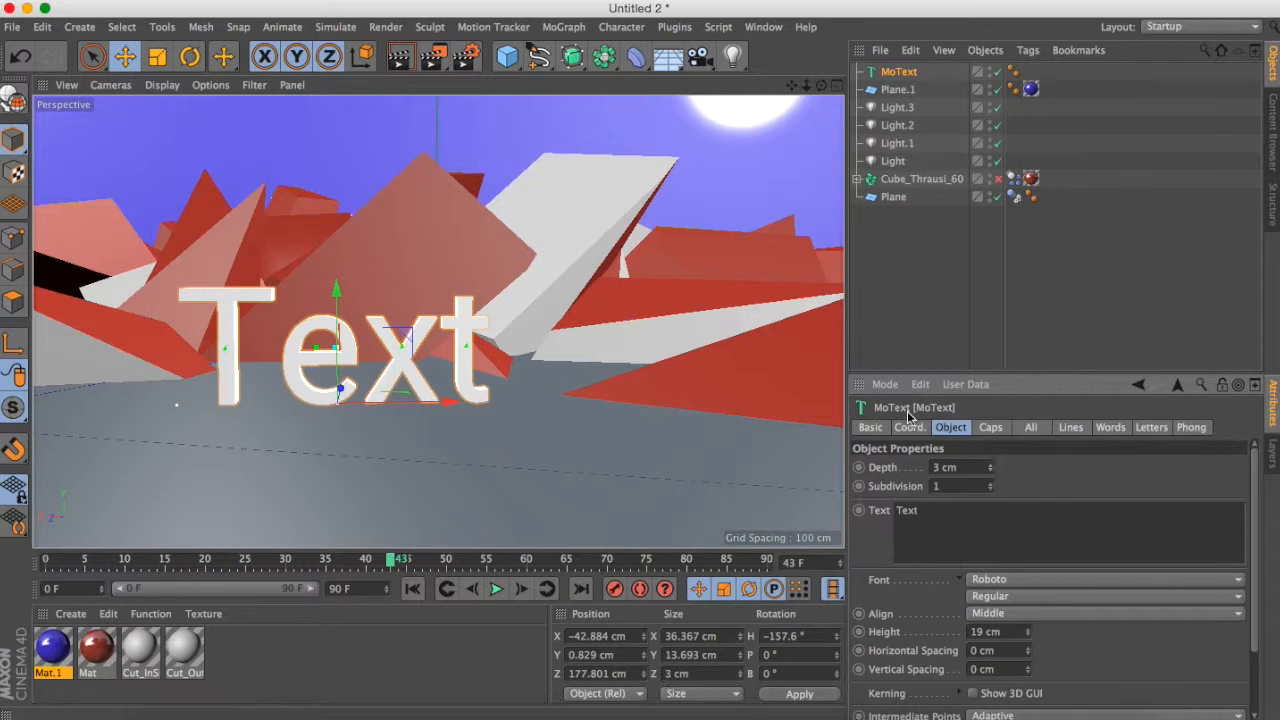
Replace the MoText wording with BROKEN
drag(955, 518, 855, 498)
text(BROKEN)
click(1176, 304)
Rotate the BROKEN text to a heading of about -148.4° and move it to about X -42 cm, Z 171 cm
click(545, 358)
drag(375, 396, 418, 404)
key(r)
key(e)
drag(349, 384, 342, 385)
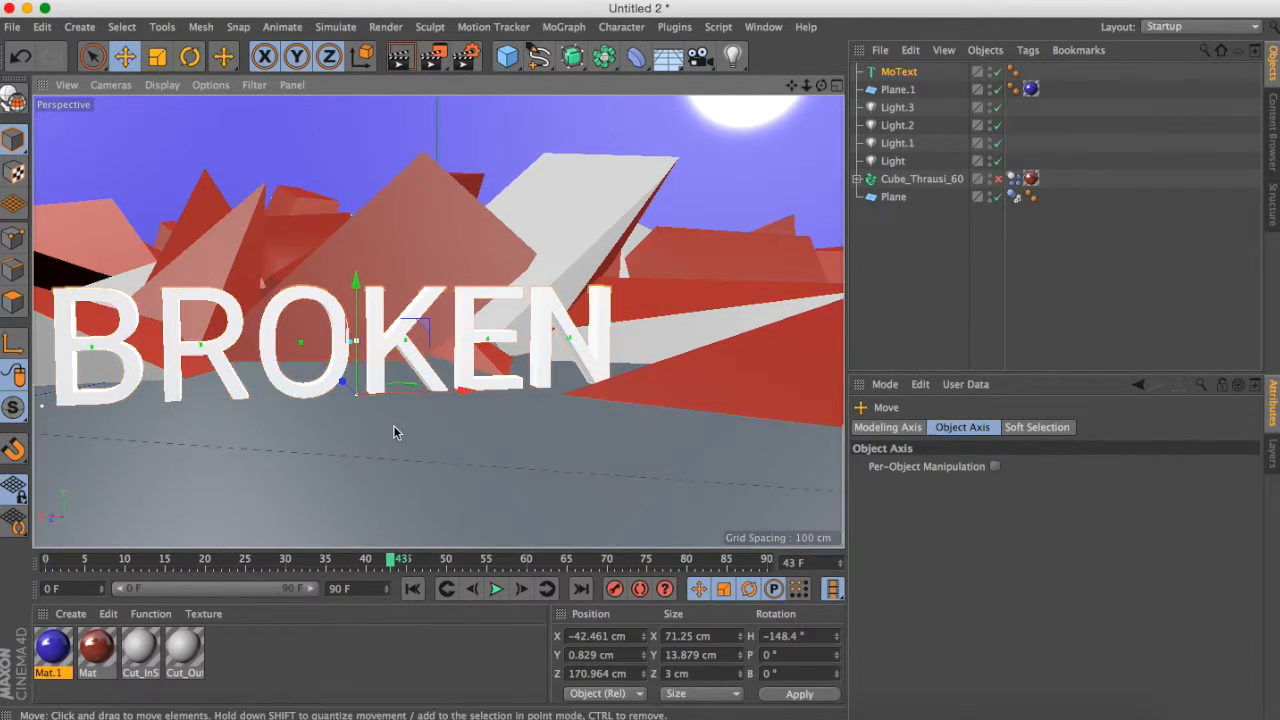
Duplicate the BROKEN text, move the copy forward to about X -54 cm, Z 189 cm and change its wording to BITS
click(903, 73)
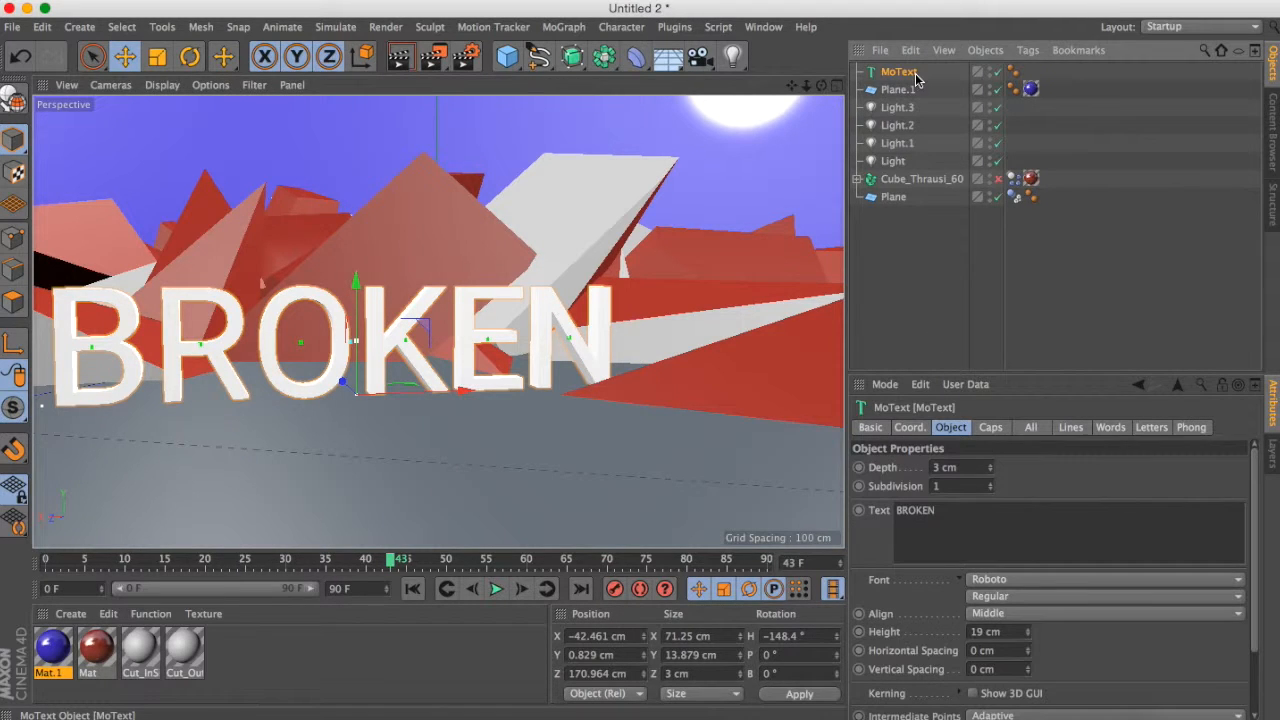
key(ctrl+c)
key(ctrl+v)
drag(348, 391, 393, 435)
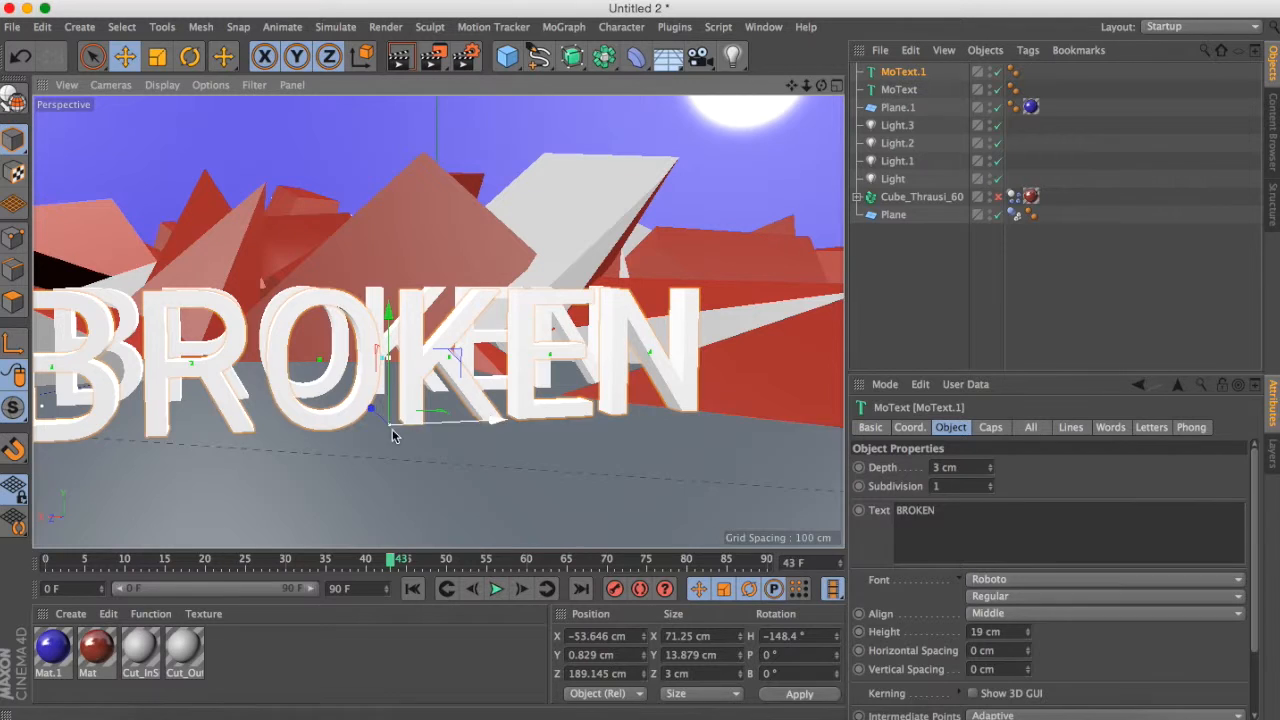
double_click(984, 538)
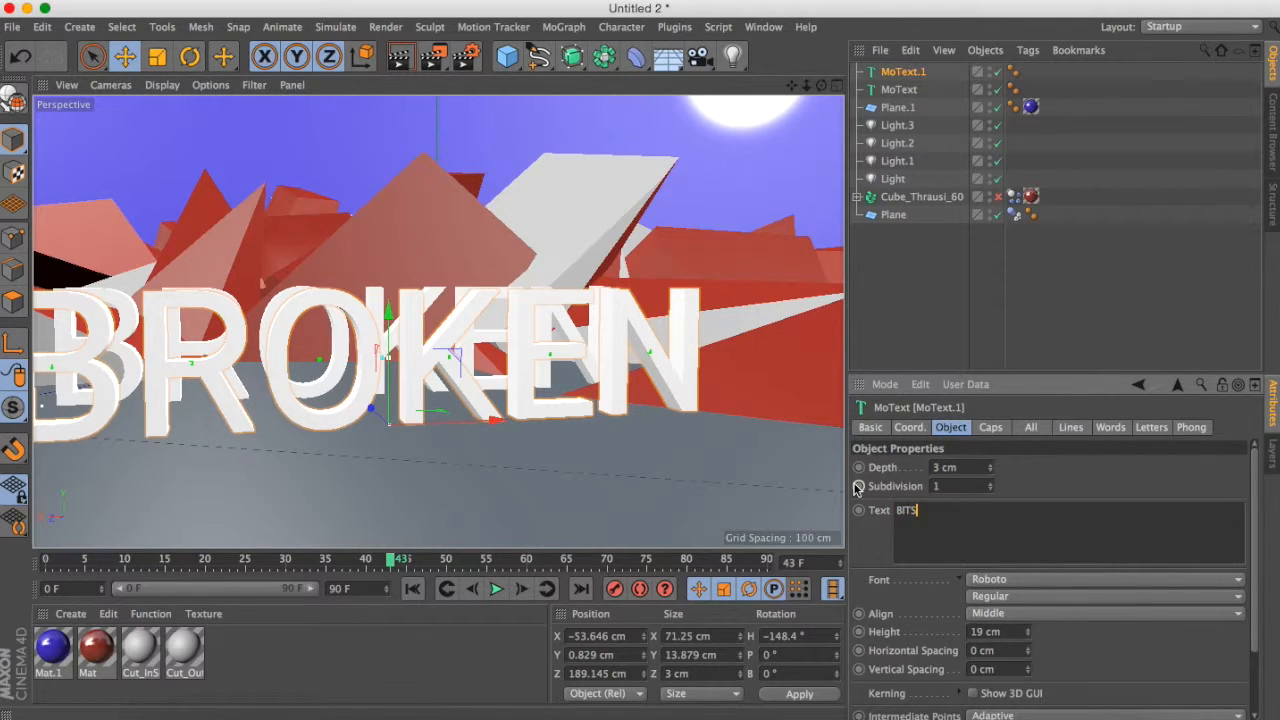
click(923, 286)
click(925, 76)
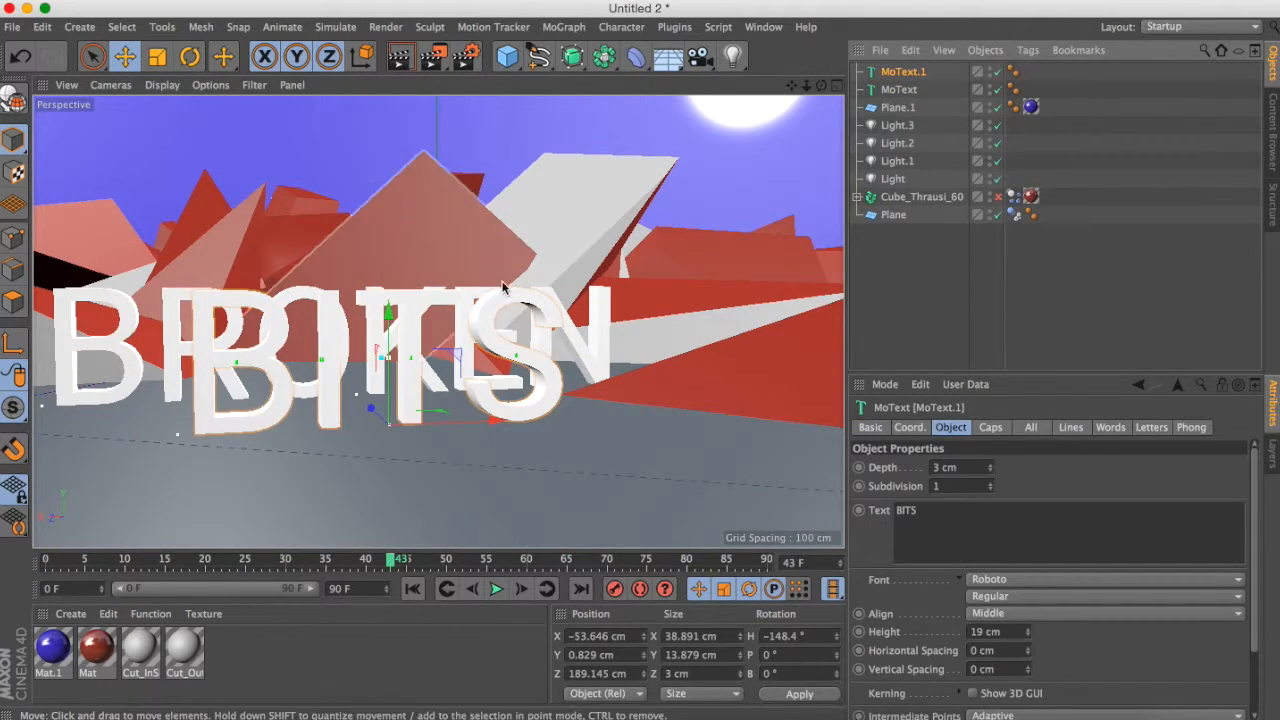
Lay the BITS text flat with a pitch of -90° and move it vertically to about Y 3.1 cm
key(r)
drag(400, 423, 335, 225)
key(e)
drag(391, 460, 393, 434)
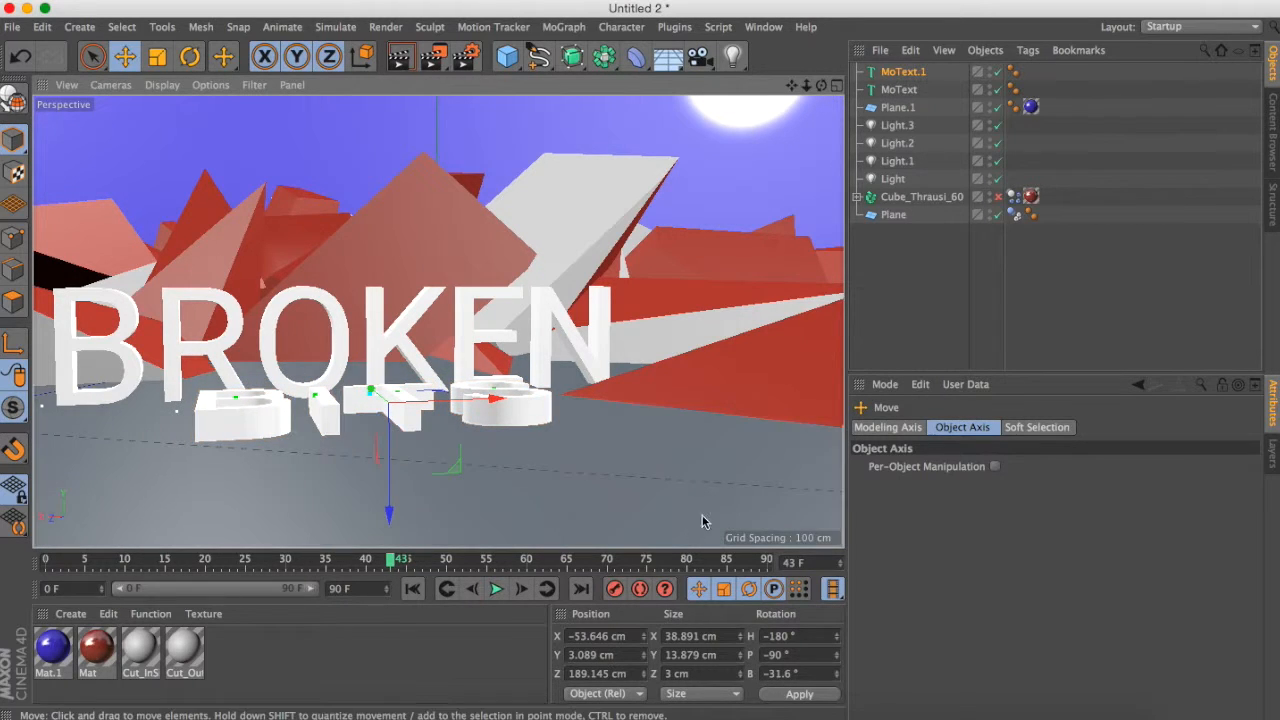
Set the BITS text's height to 23 cm and depth to -2 cm, and lower it onto the floor at about Y 0.02 cm
click(905, 72)
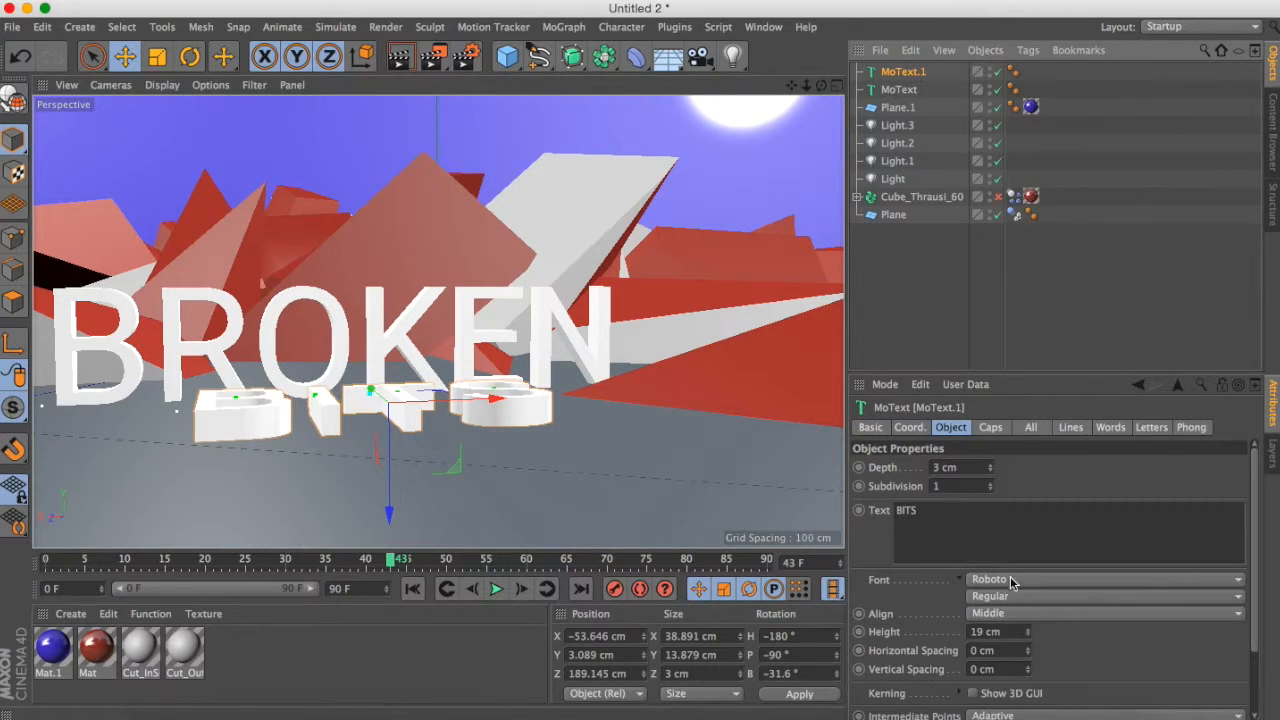
drag(1028, 634, 1010, 634)
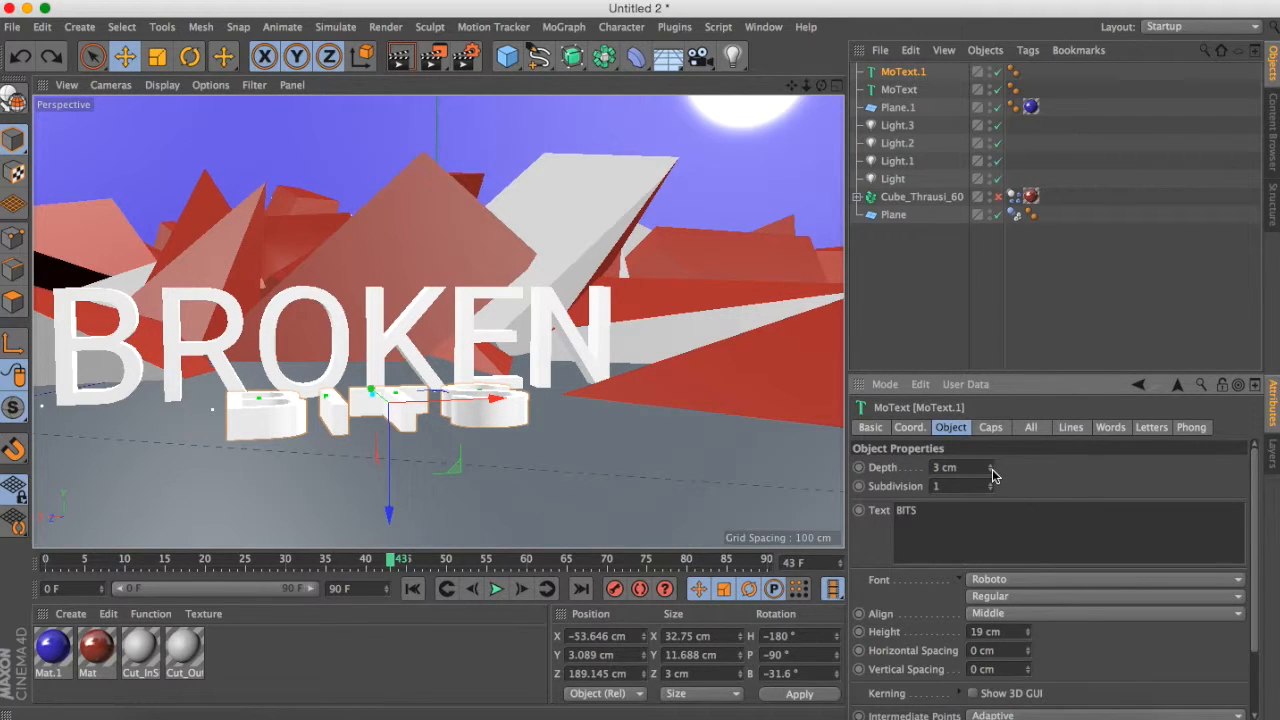
drag(1027, 632, 1045, 632)
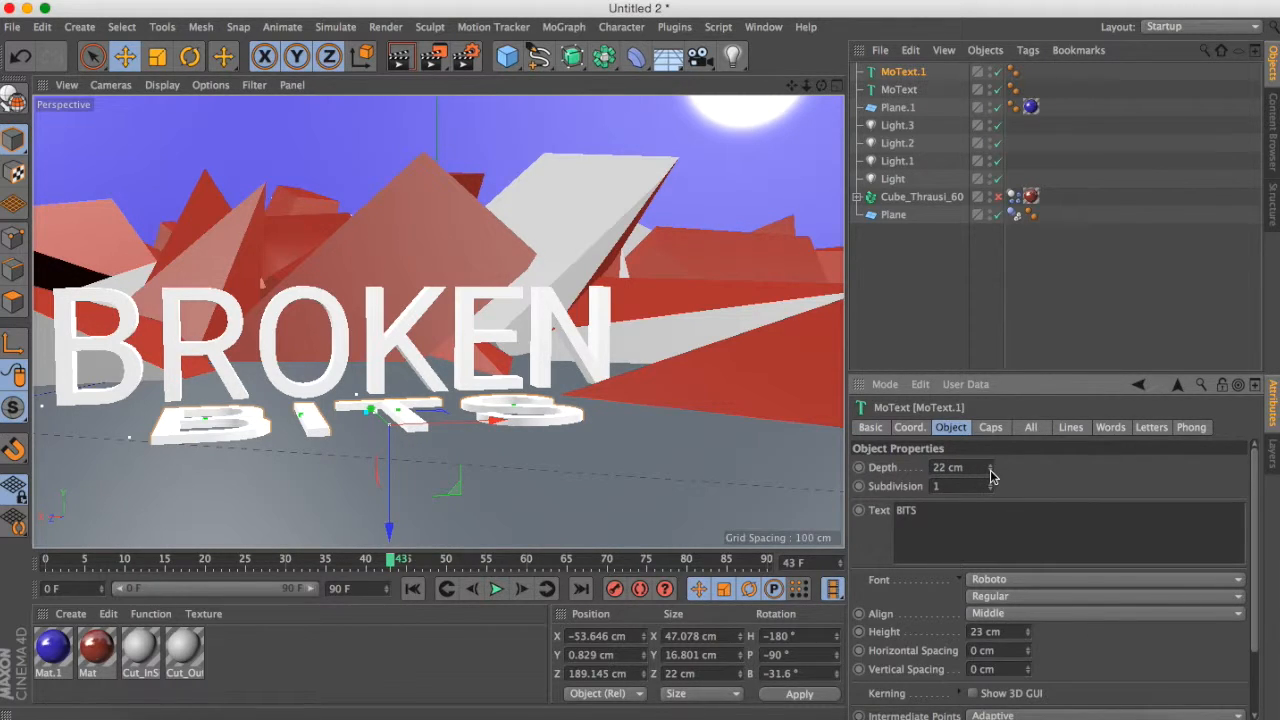
drag(990, 469, 990, 468)
mouse_move(389, 464)
mouse_down()
mouse_move(383, 479)
mouse_move(383, 468)
mouse_up()
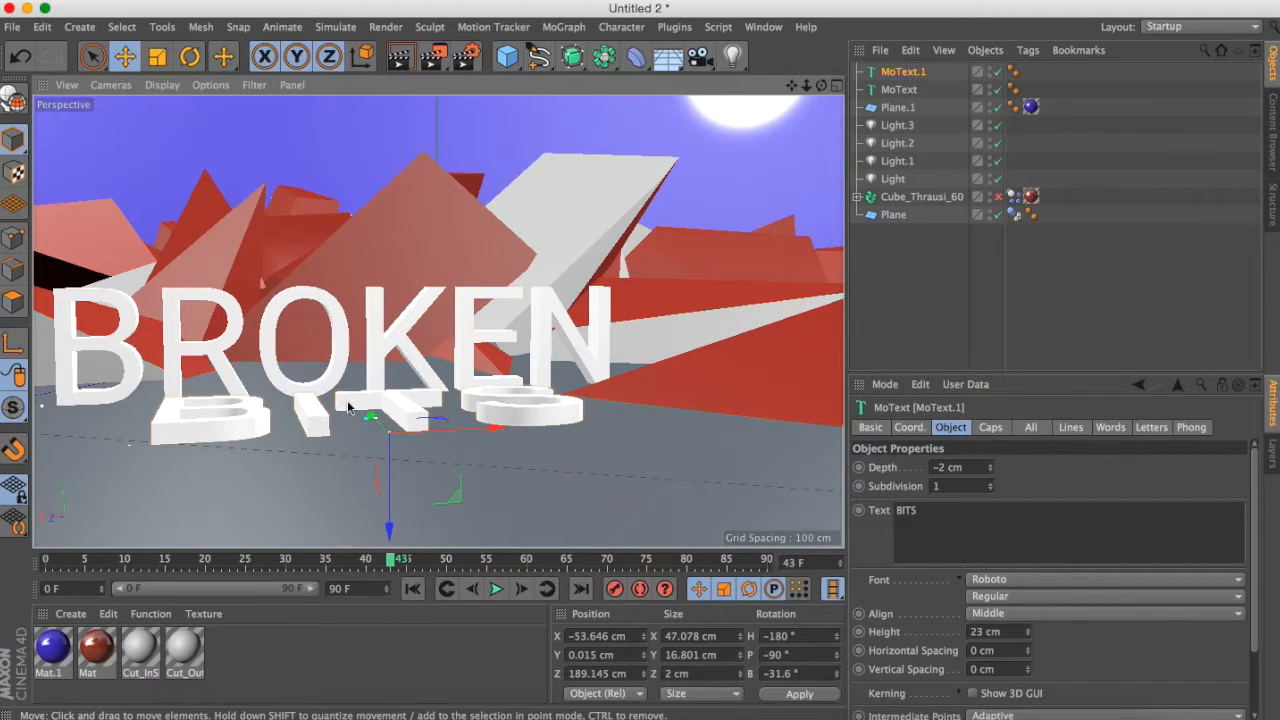
Select the BROKEN text and lower it onto the floor at about Y 0.04 cm
click(236, 331)
drag(362, 333, 358, 331)
key(super+s)
key(Escape)
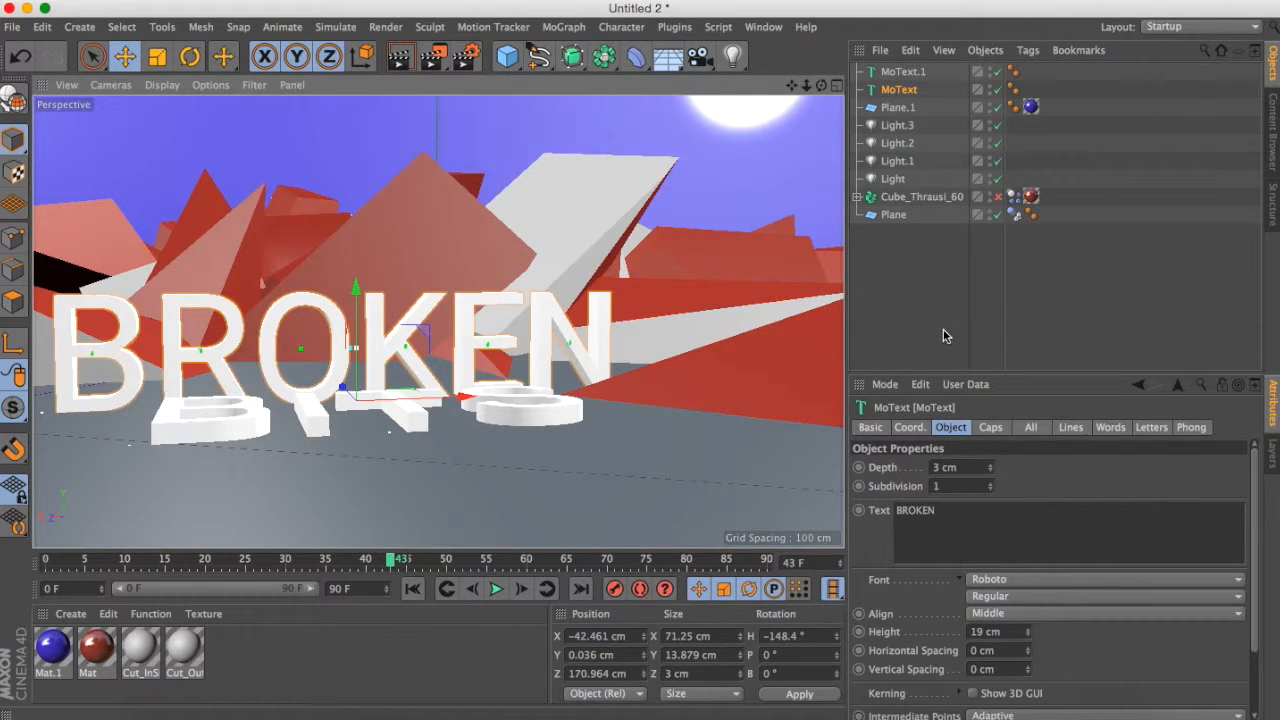
Select the BITS text and move it across the floor to about X -79.6 cm, Z 191.8 cm
click(930, 334)
click(516, 402)
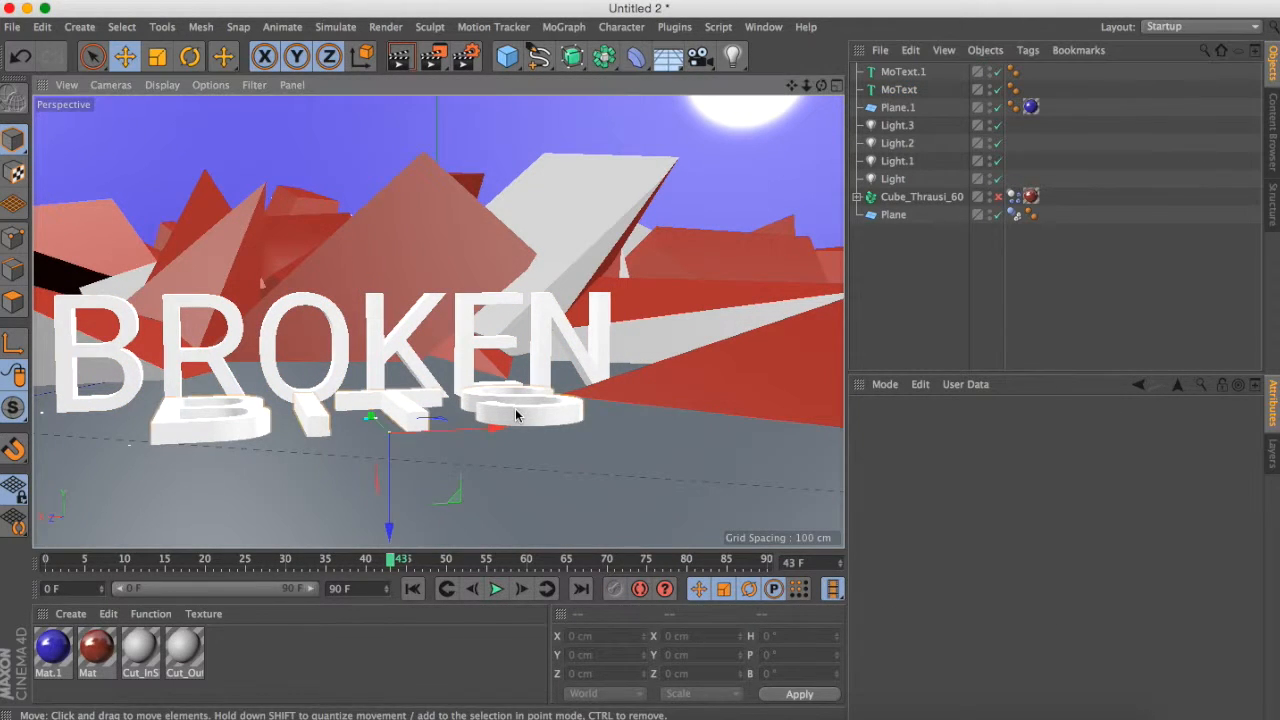
drag(378, 418, 425, 453)
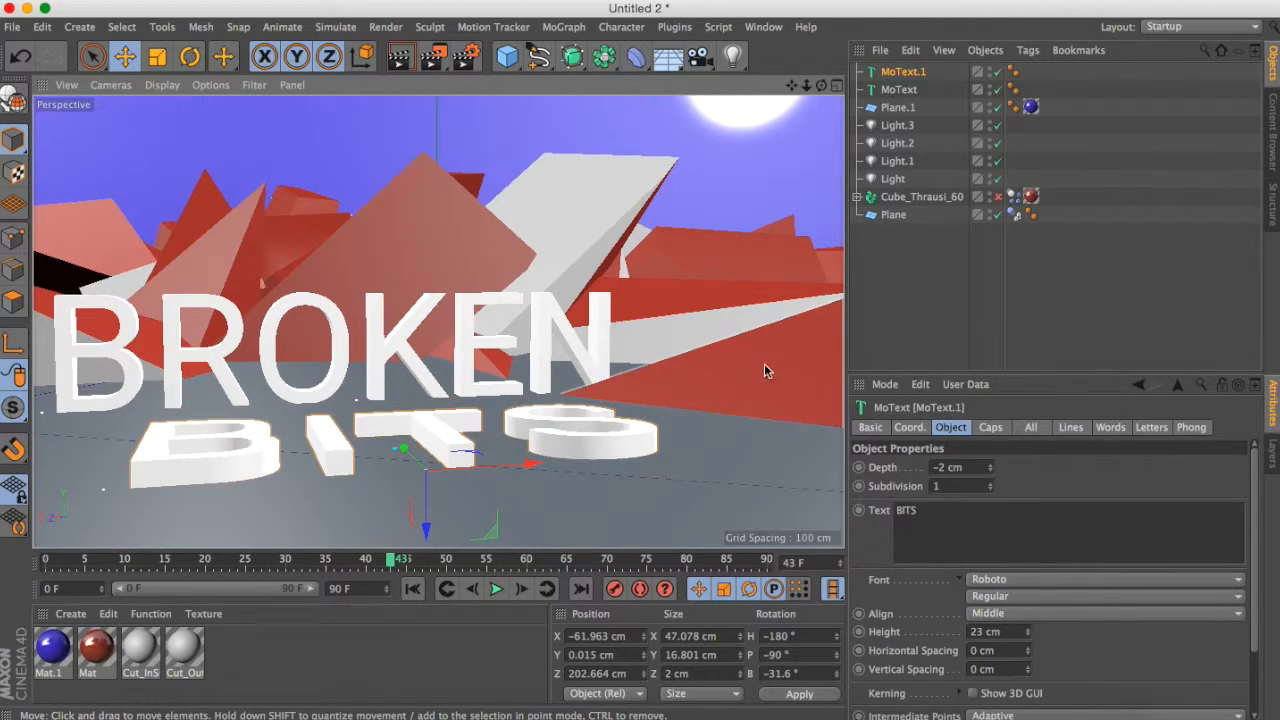
drag(450, 466, 700, 433)
Rotate the BITS text upright to about H -199.6°, P -13° and B 1.4°
key(r)
click(660, 408)
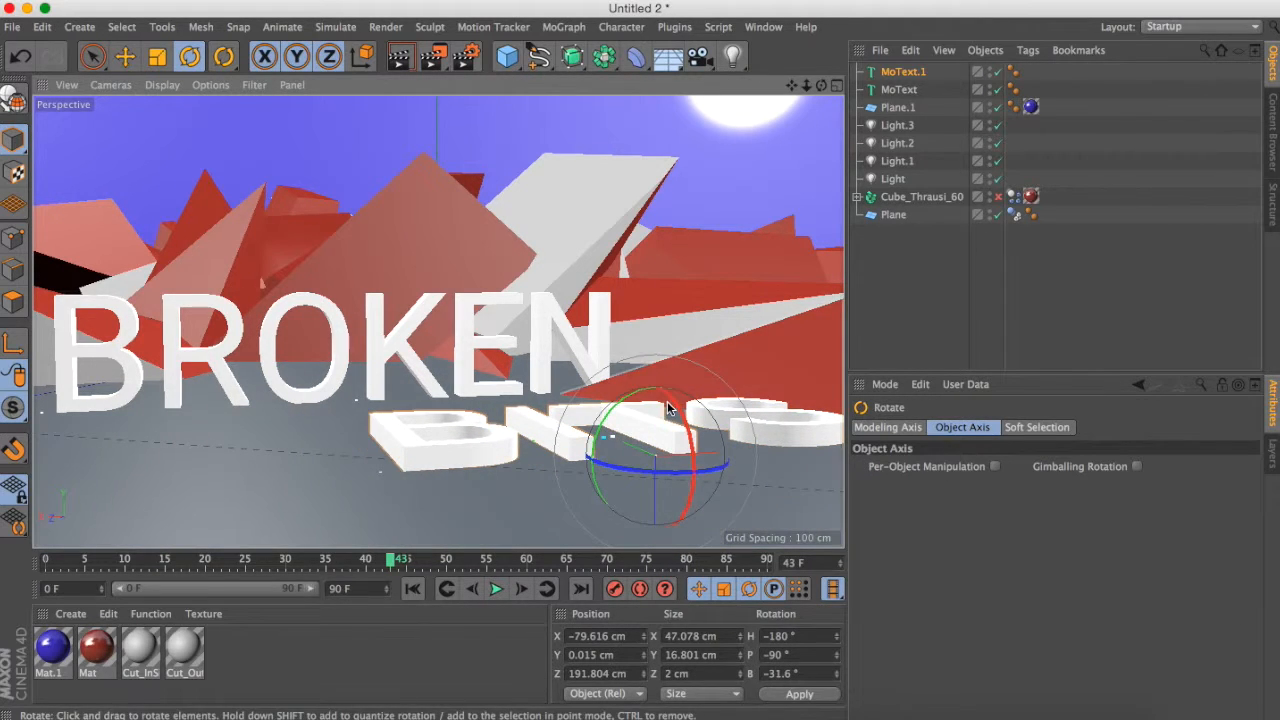
click(634, 443)
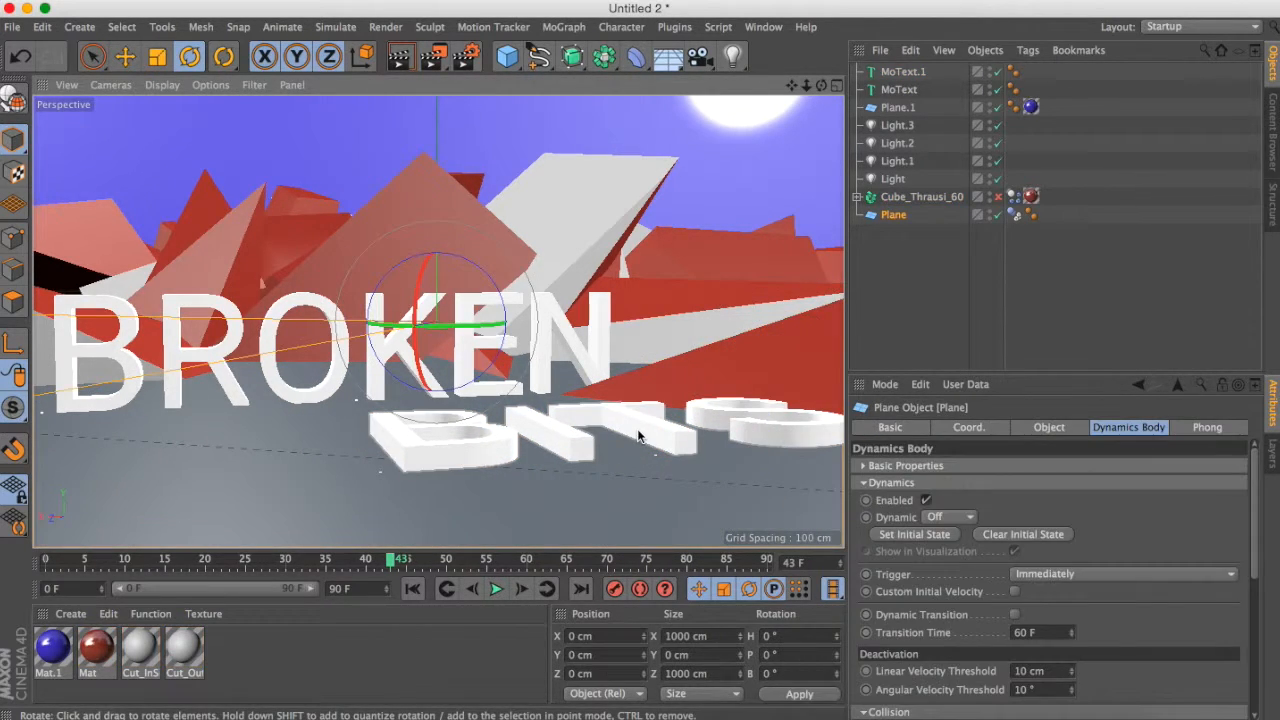
click(676, 413)
drag(676, 413, 622, 447)
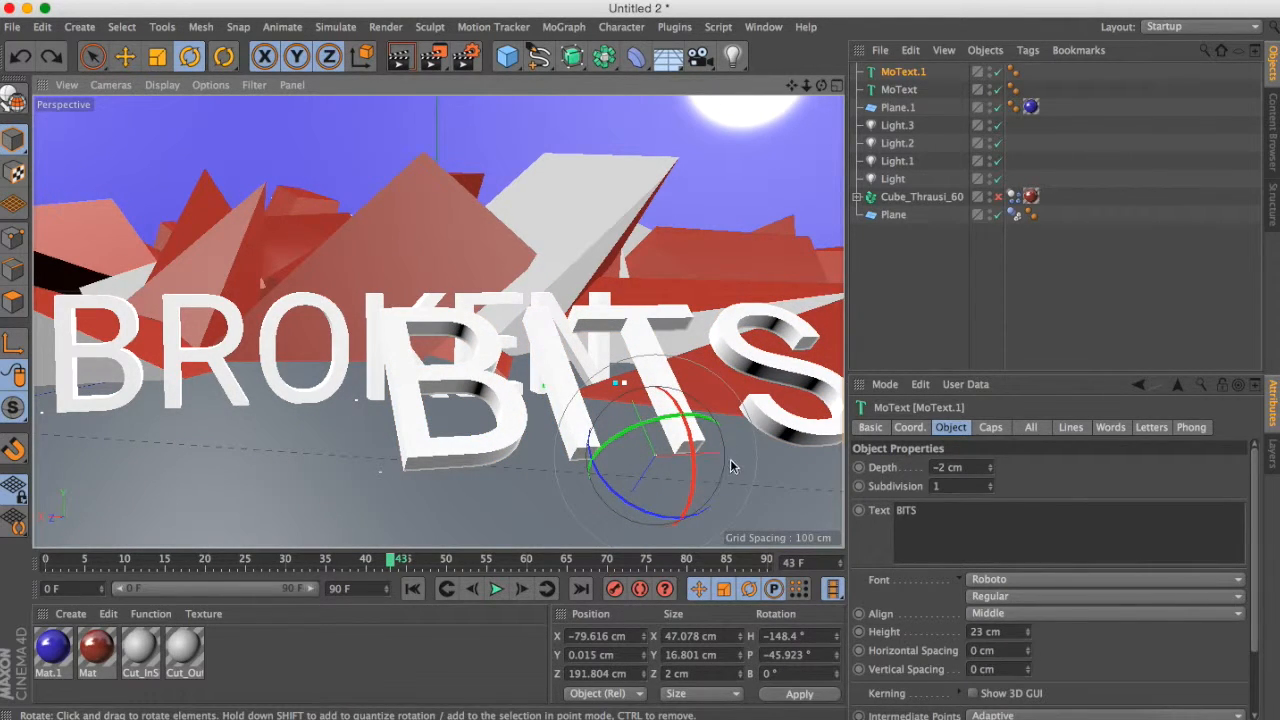
drag(694, 524, 598, 494)
drag(676, 422, 640, 440)
Move the BITS text to about X -87.2 cm, Z 170.8 cm and set its height to 12 cm
key(e)
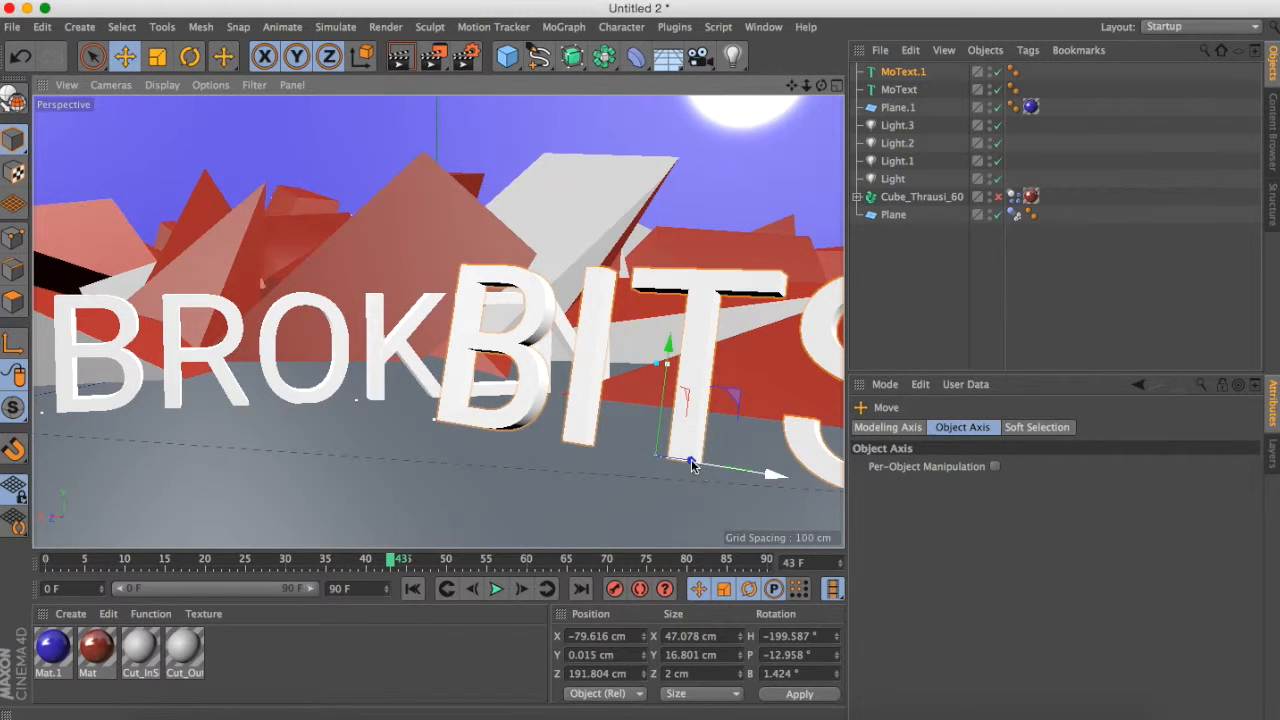
drag(691, 457, 757, 338)
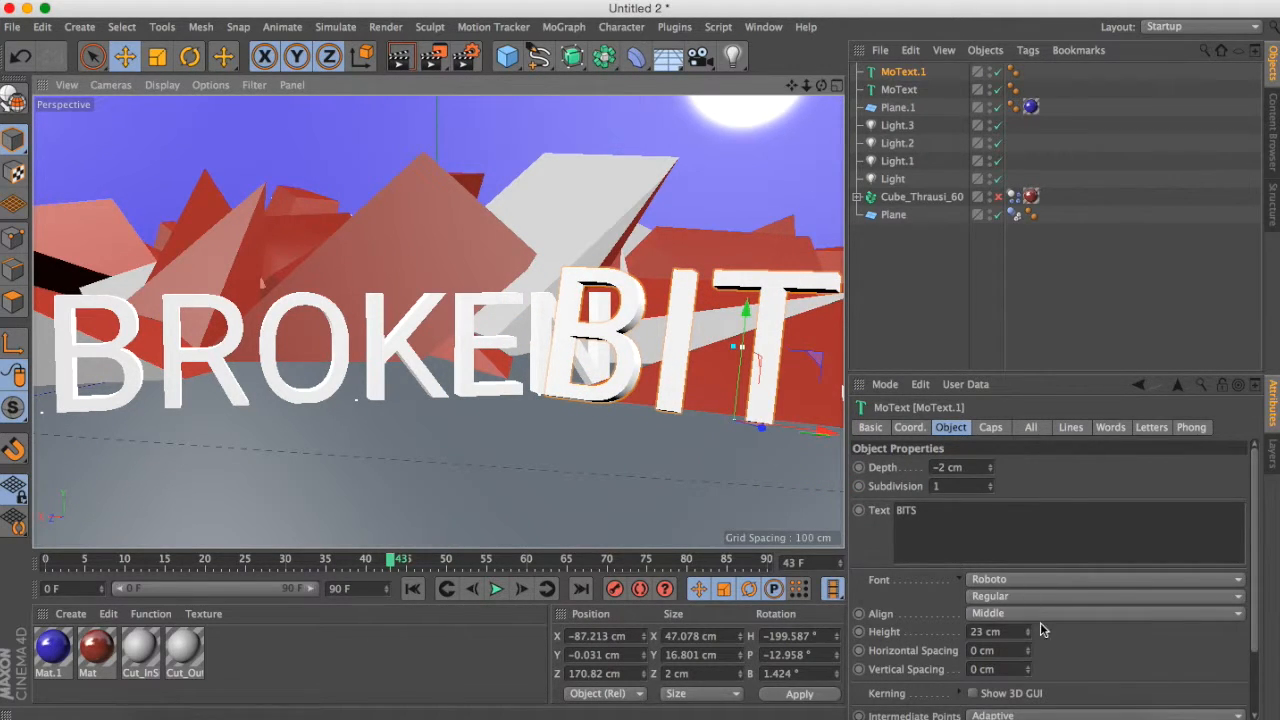
drag(1030, 632, 1030, 654)
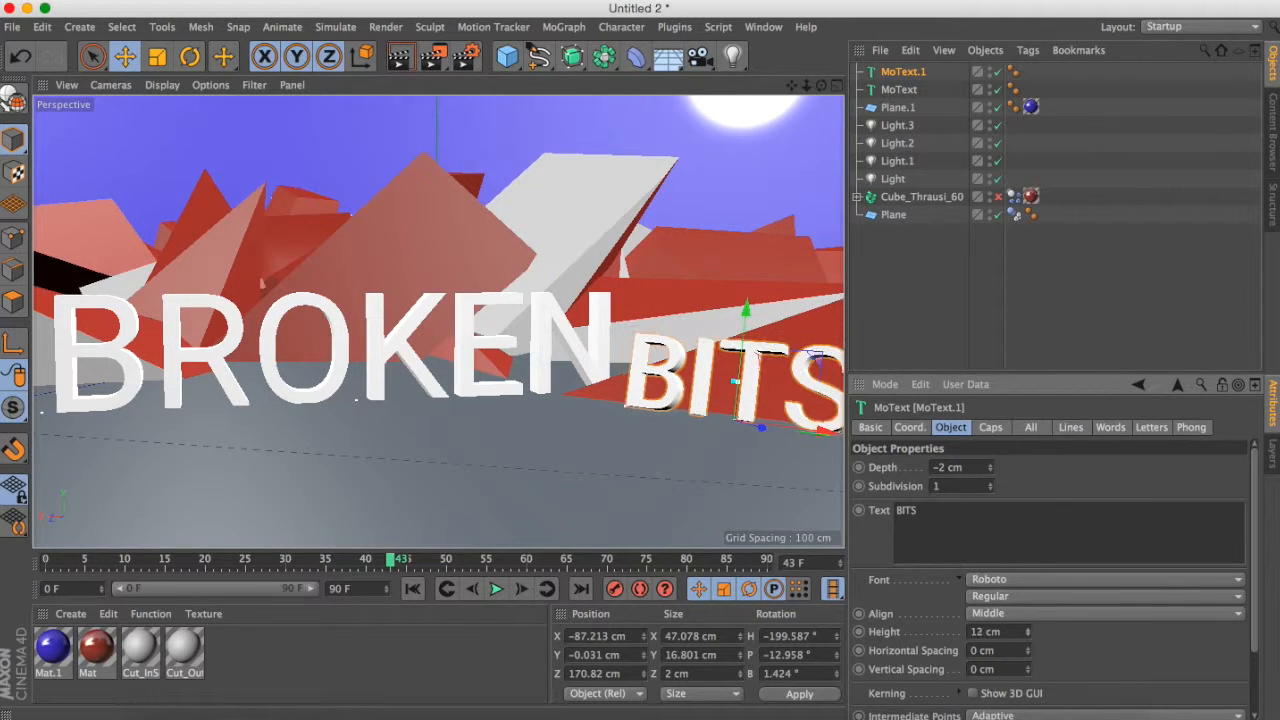
Tilt the BITS text to a pitch of about -31.8° and place it beside BROKEN at about X -83.5 cm, Y -0.1 cm, Z 166.7 cm
drag(818, 434, 724, 430)
drag(716, 358, 713, 348)
key(r)
drag(668, 418, 712, 430)
key(e)
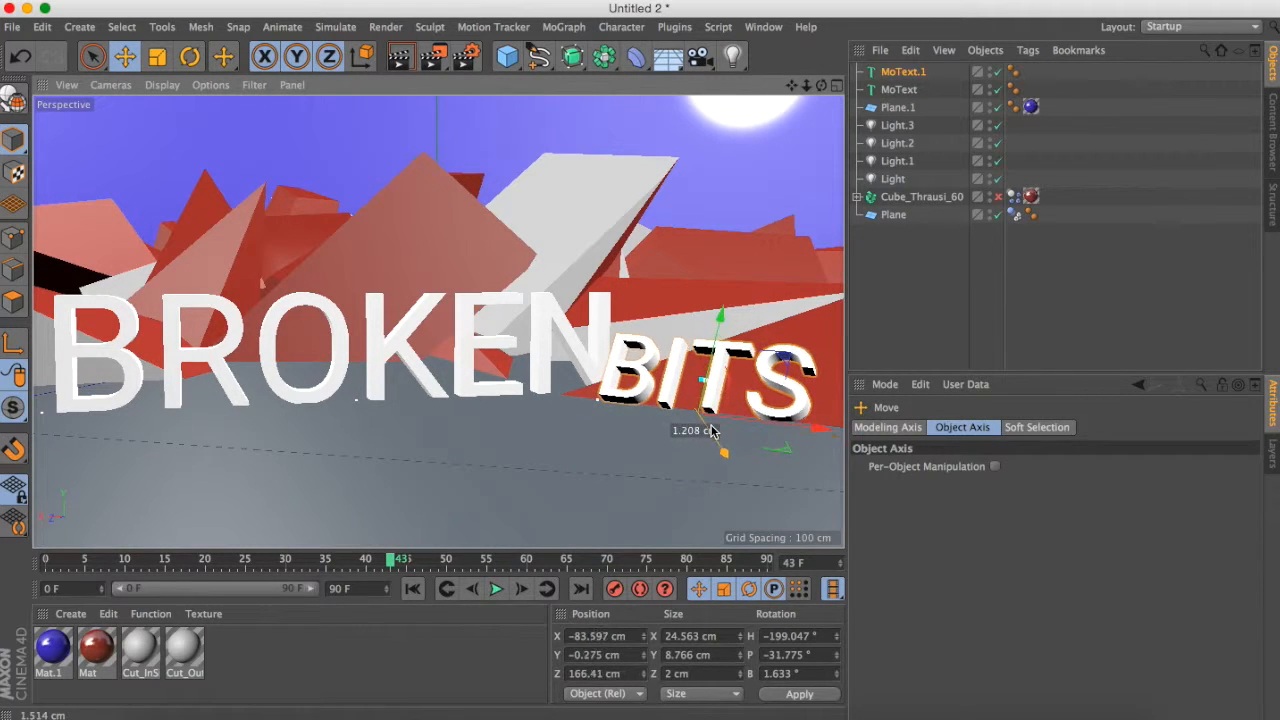
click(919, 335)
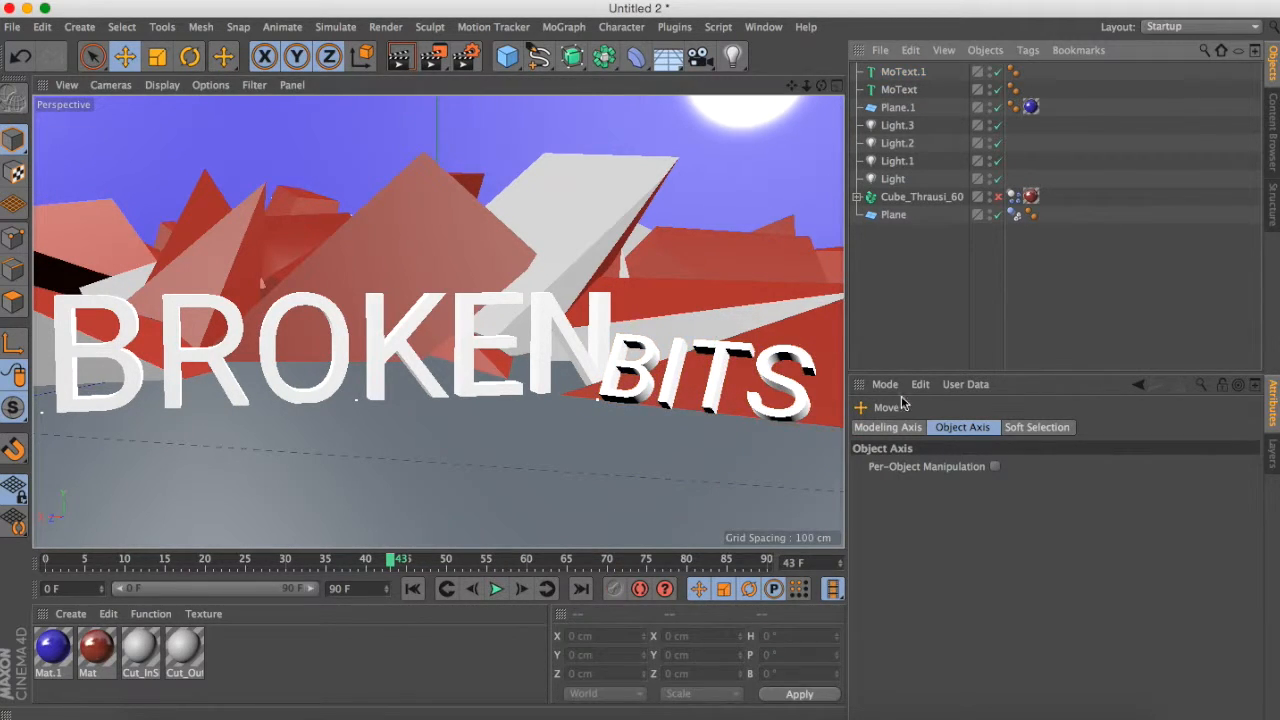
Render a preview of the perspective view with both texts in place
key(super+s)
key(Escape)
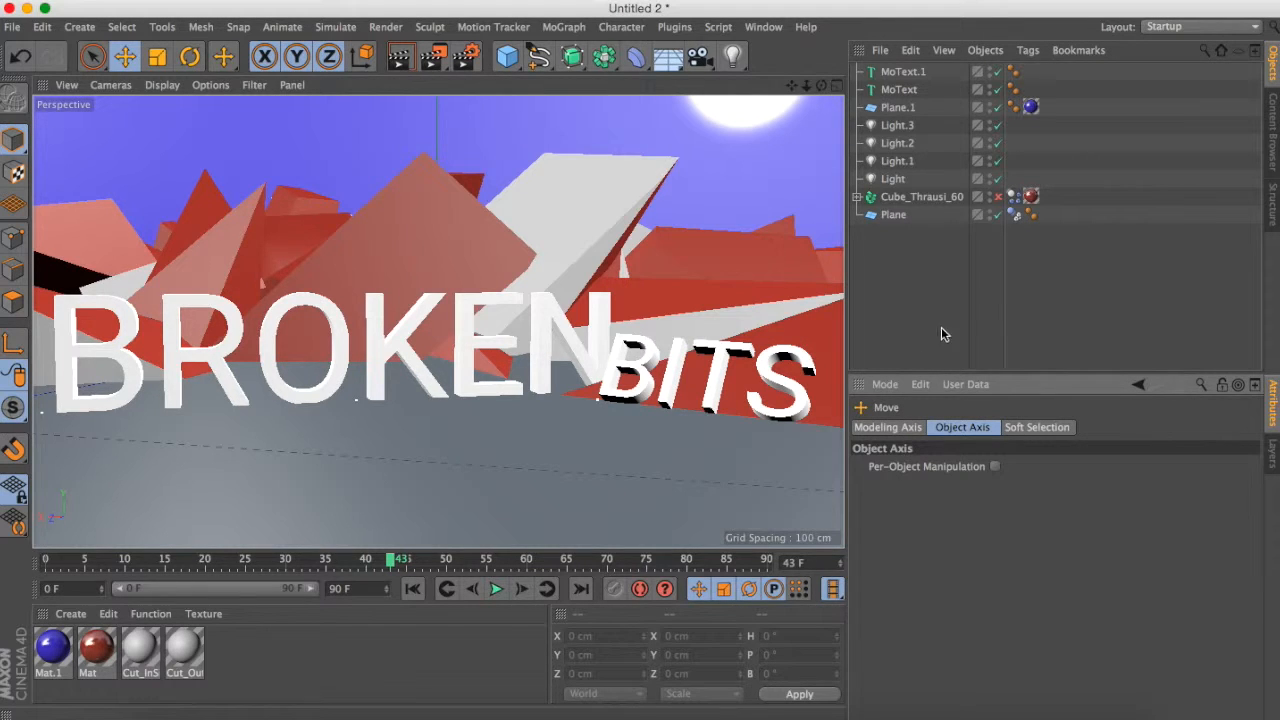
key(super+r)
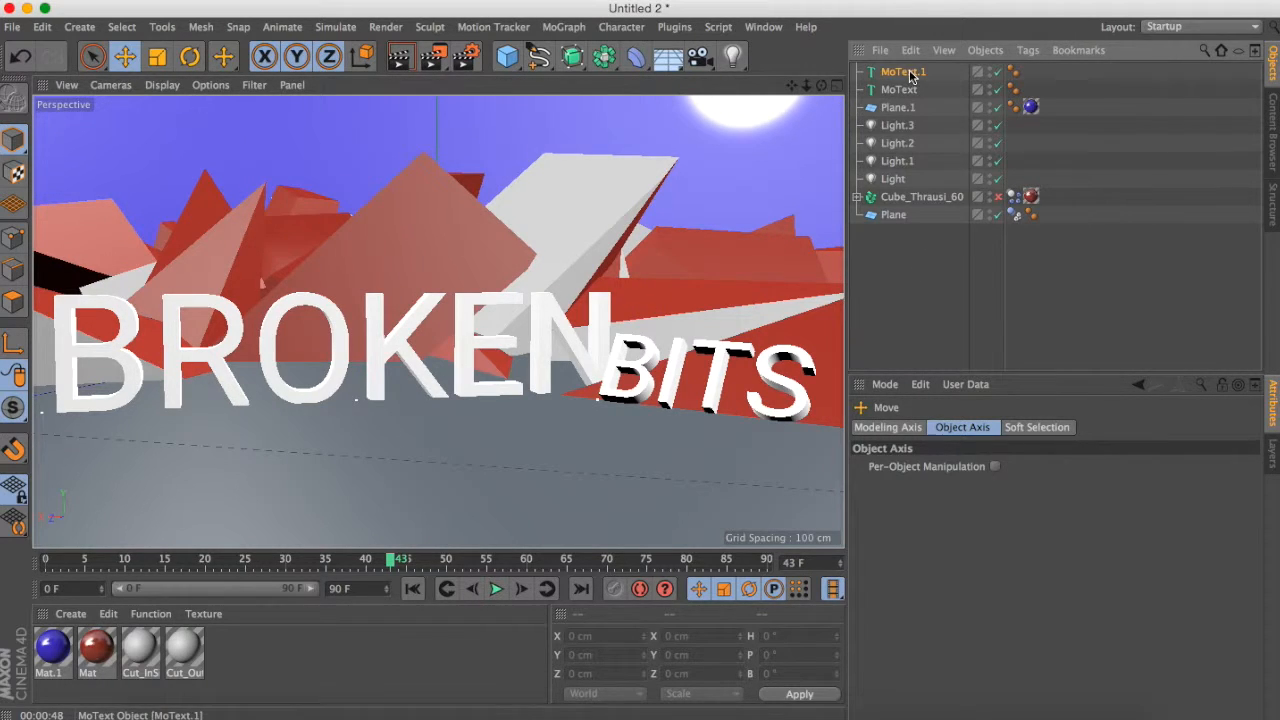
Create a new material and enable its displacement with a Noise texture at 12% strength
click(906, 71)
double_click(270, 645)
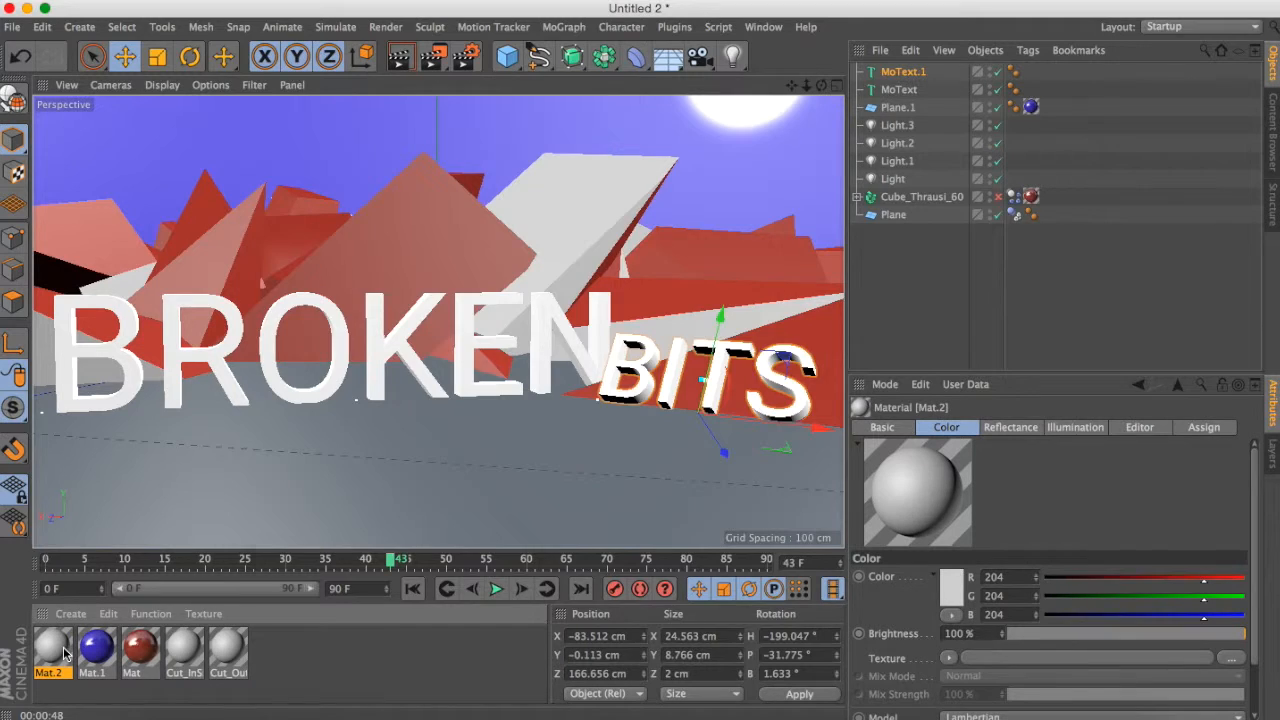
double_click(60, 650)
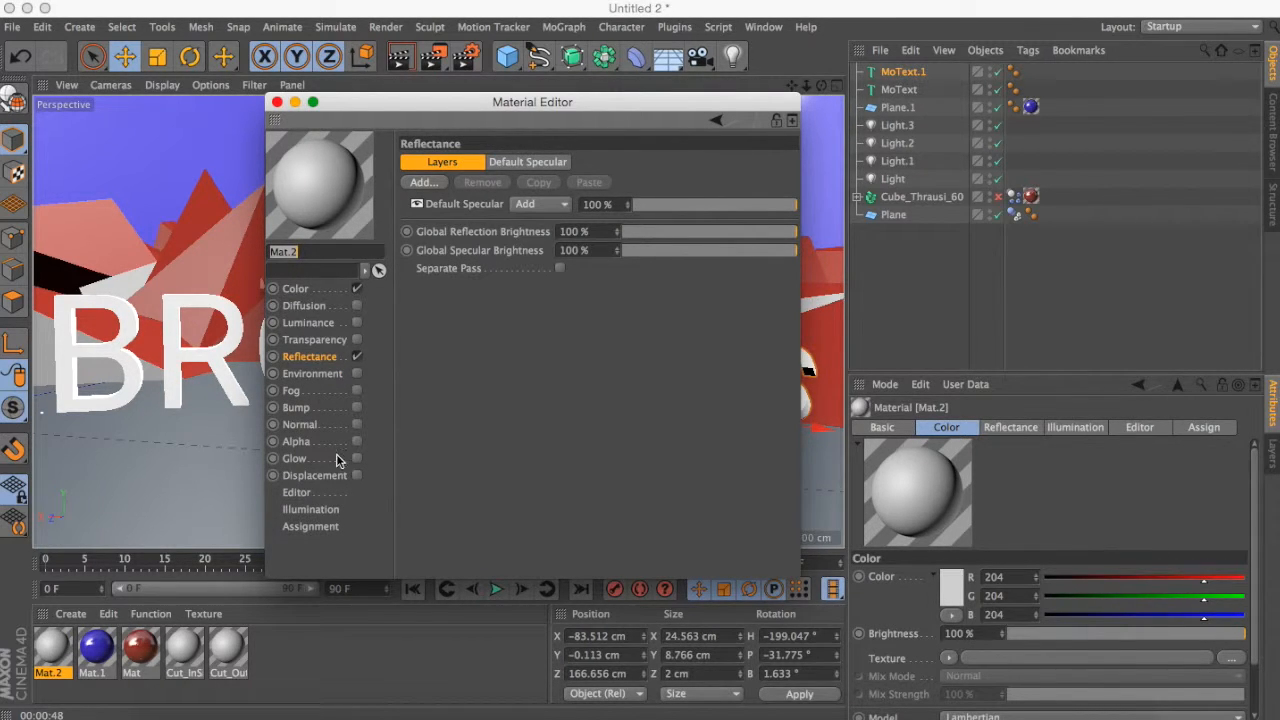
click(315, 475)
click(357, 475)
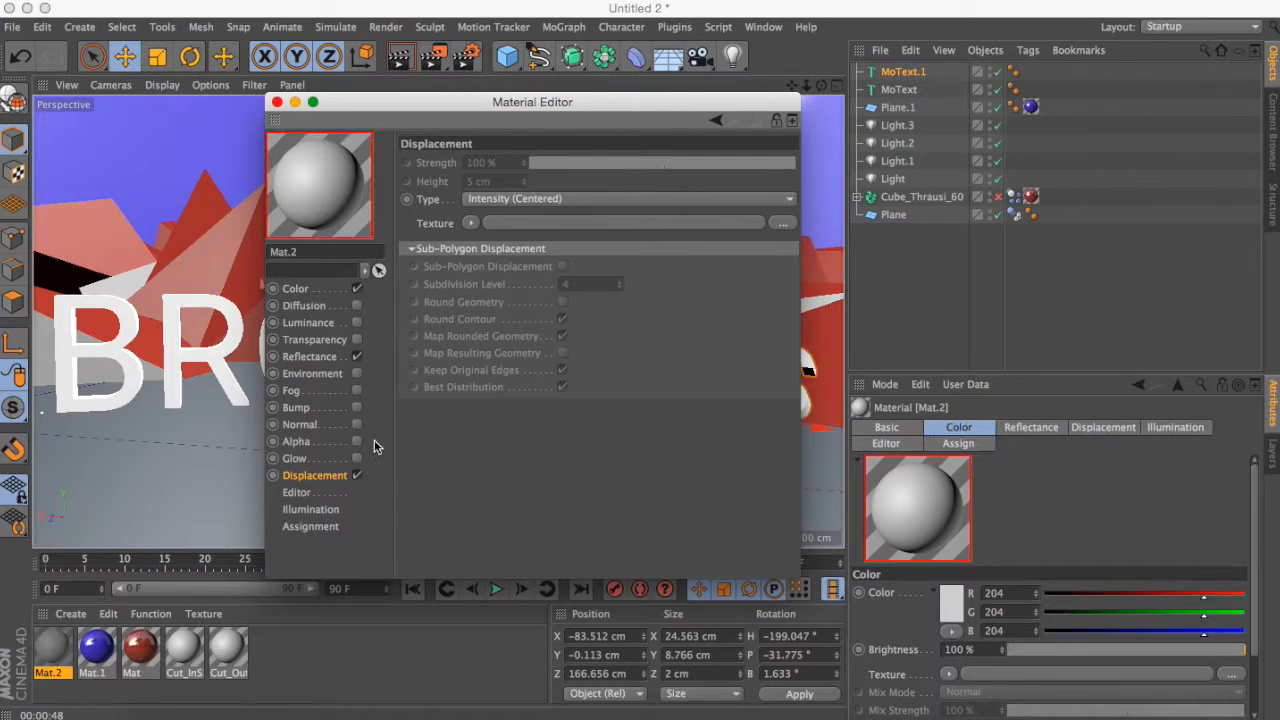
click(469, 223)
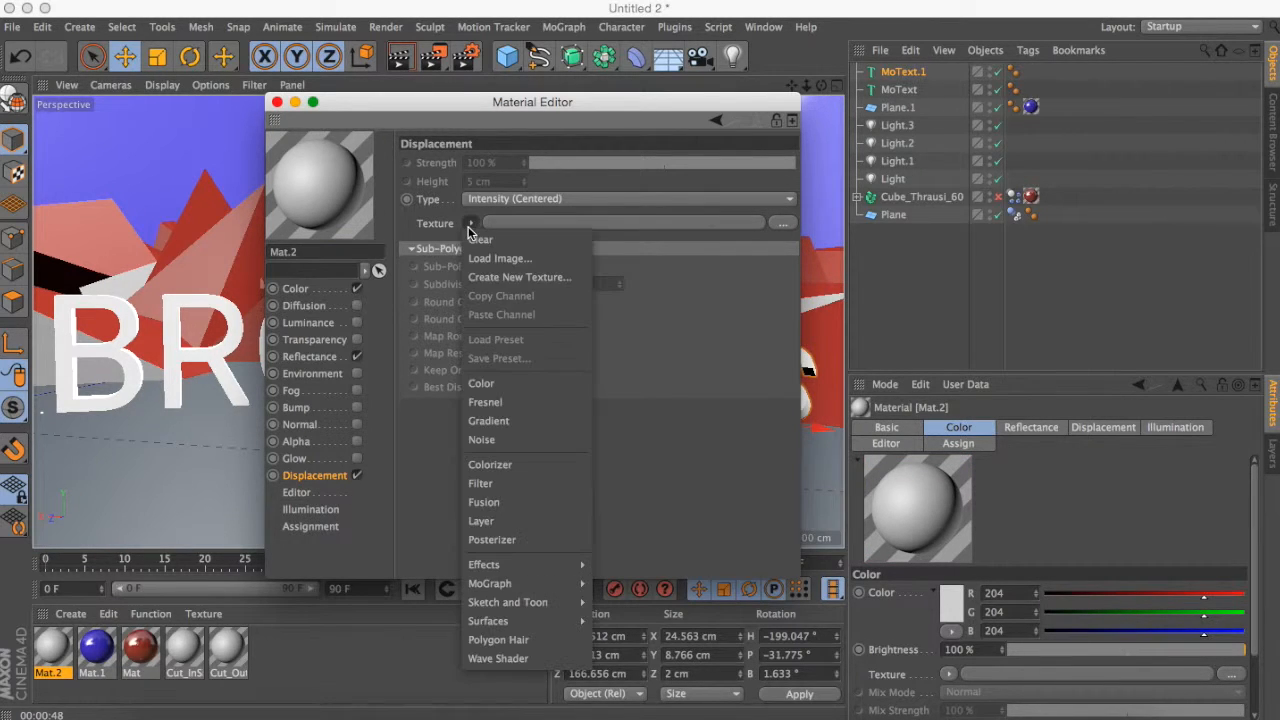
click(496, 439)
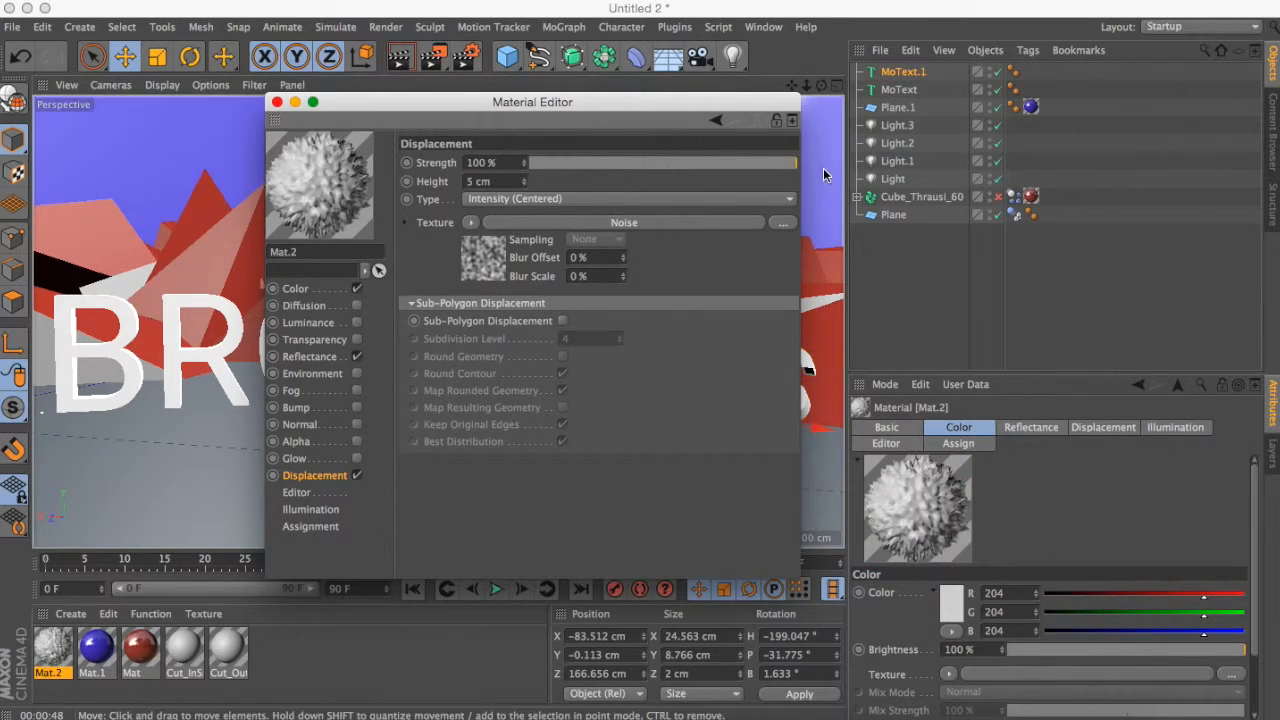
drag(790, 168, 562, 170)
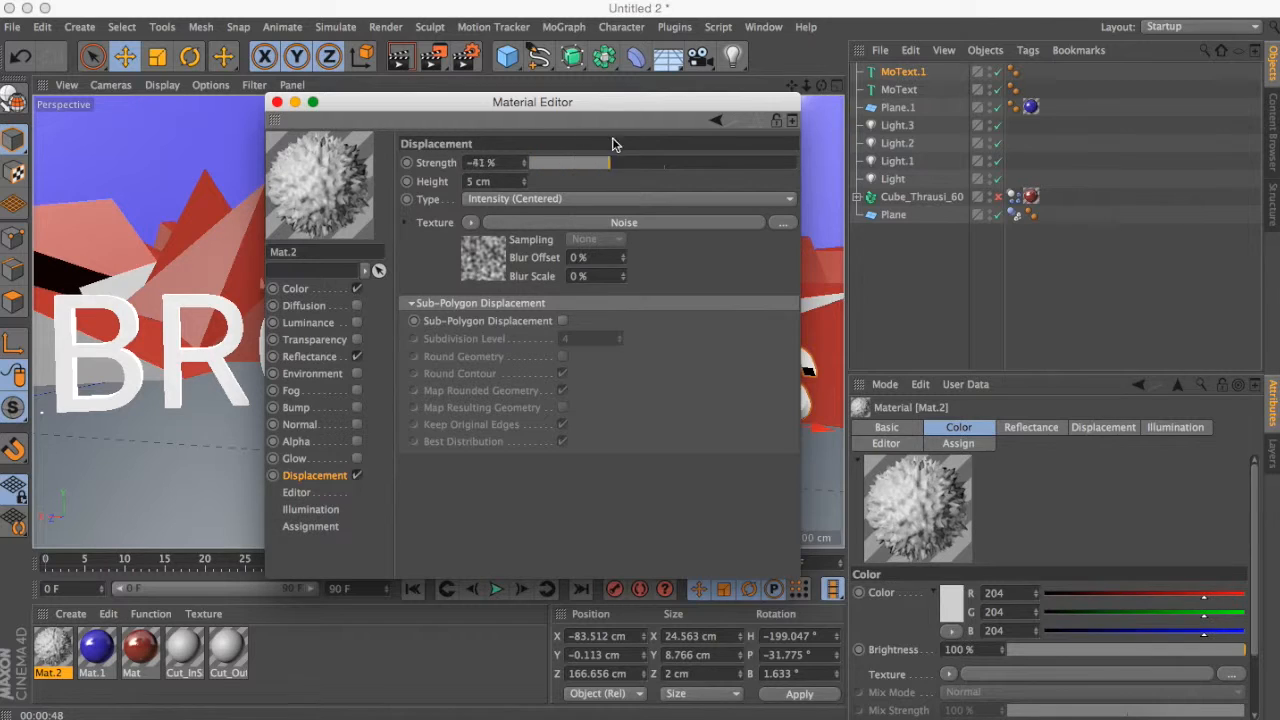
drag(666, 161, 680, 162)
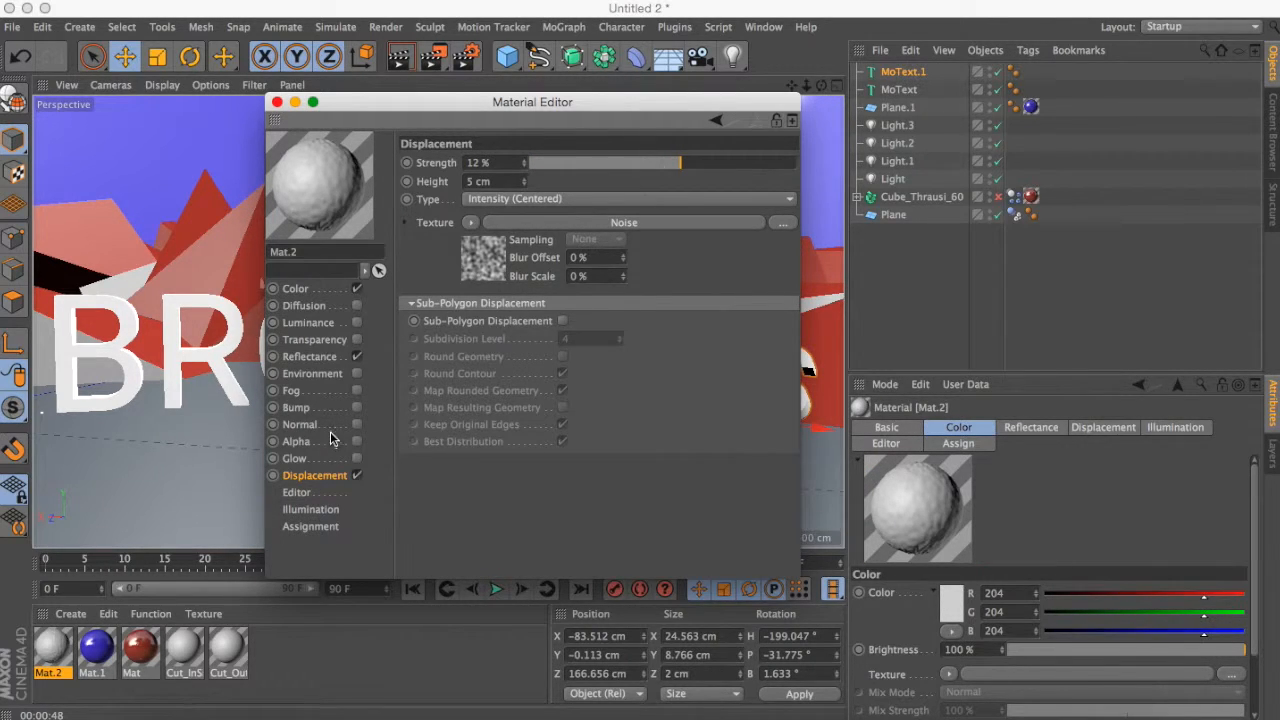
Add a Ward reflection layer to the new material's reflectance
click(312, 357)
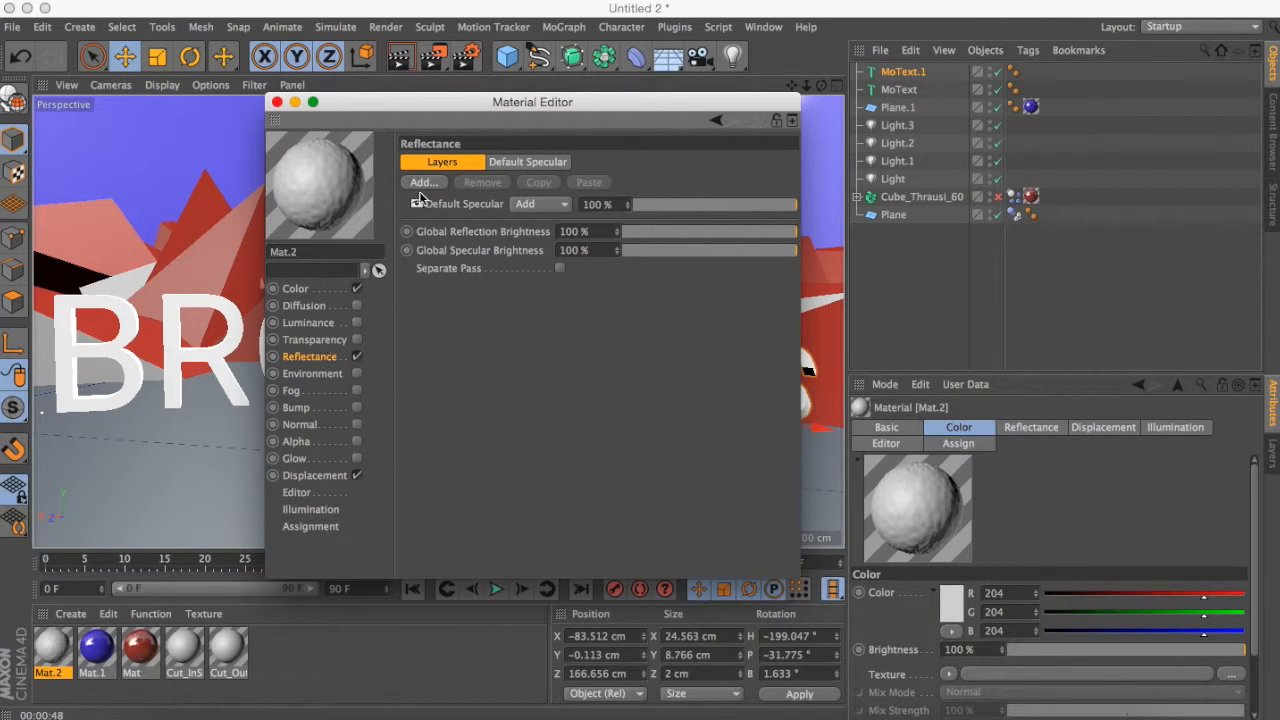
click(423, 182)
click(466, 242)
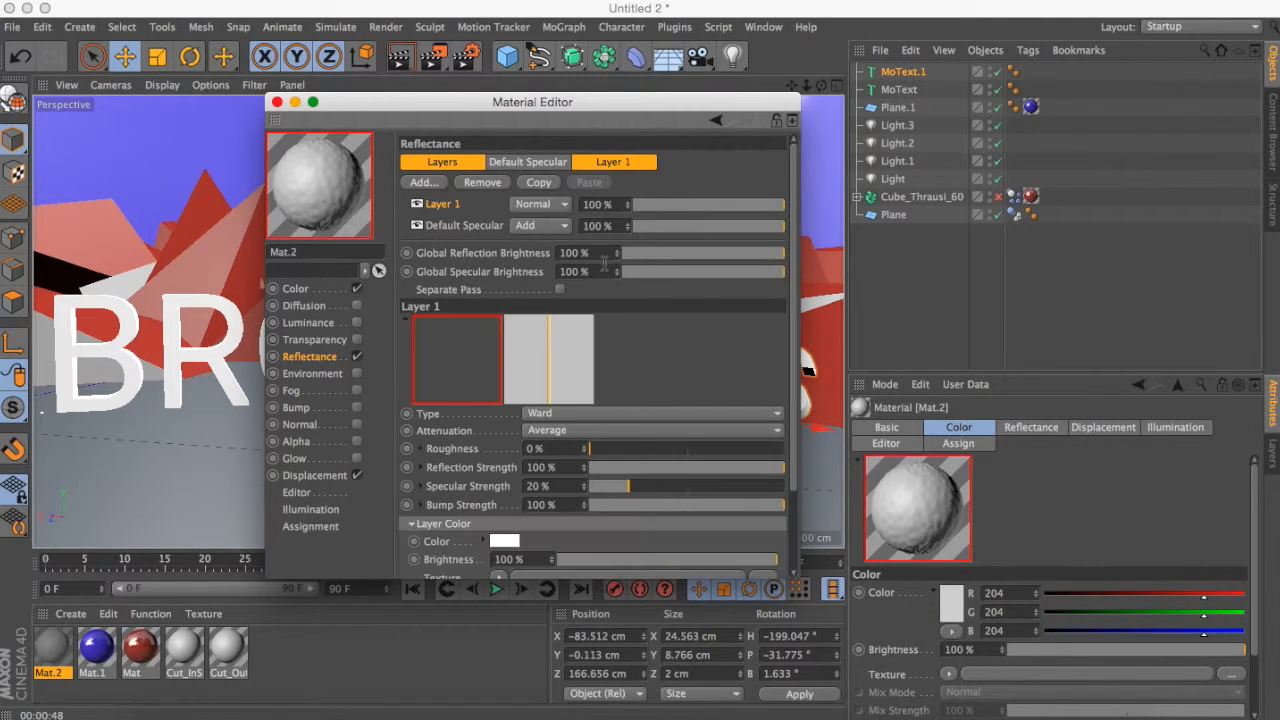
scroll(793, 282, down, 5)
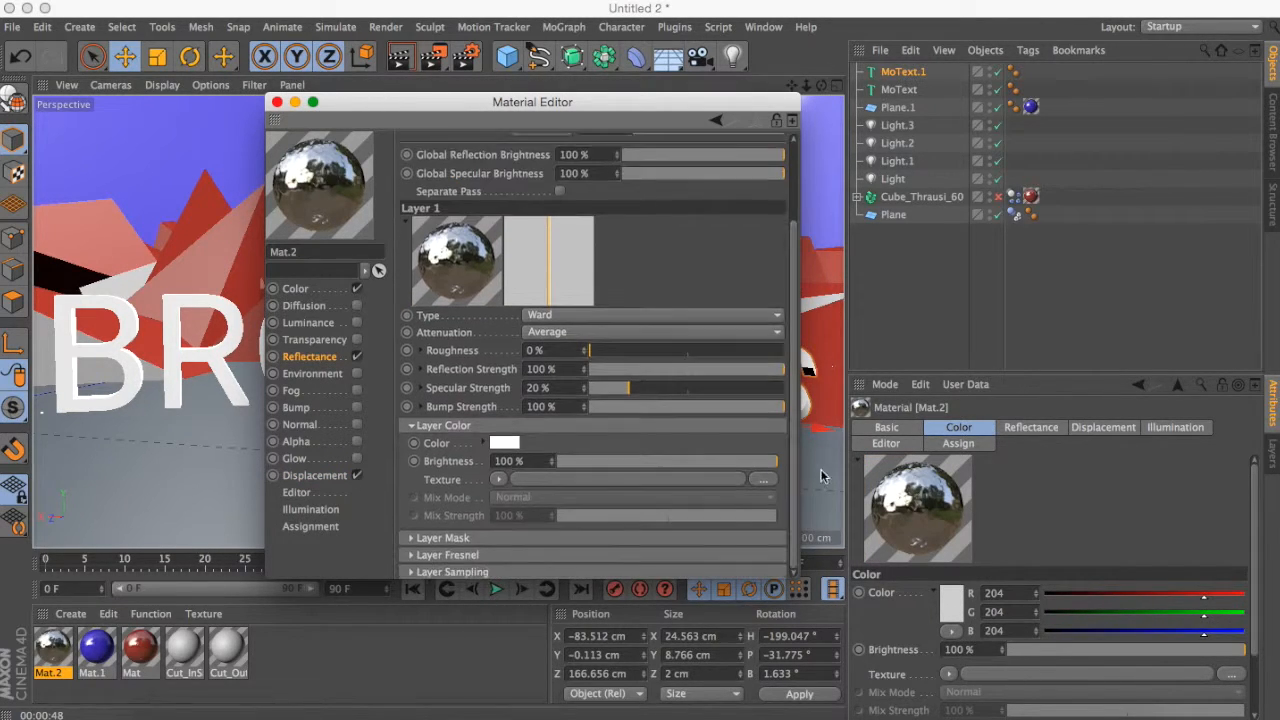
Set the reflection layer's Fresnel to Dielectric with an IOR of 10 and close the material editor
click(412, 555)
scroll(777, 458, down, 5)
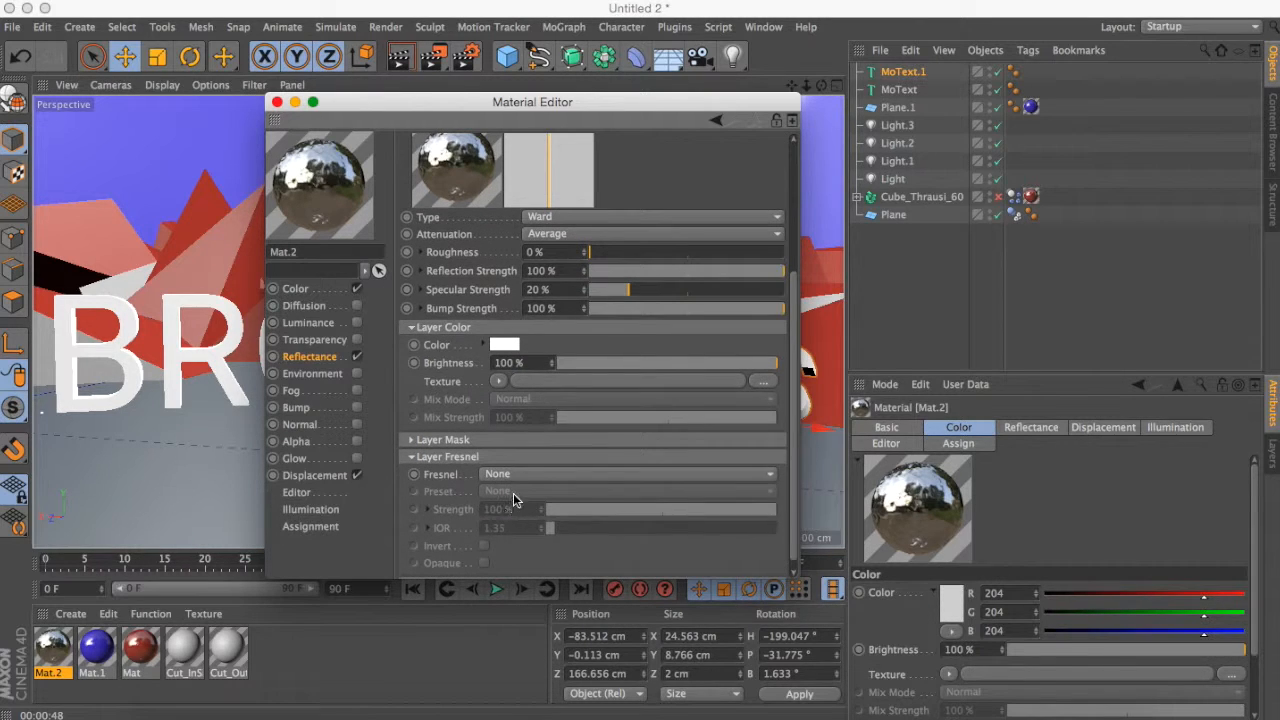
click(516, 475)
click(530, 510)
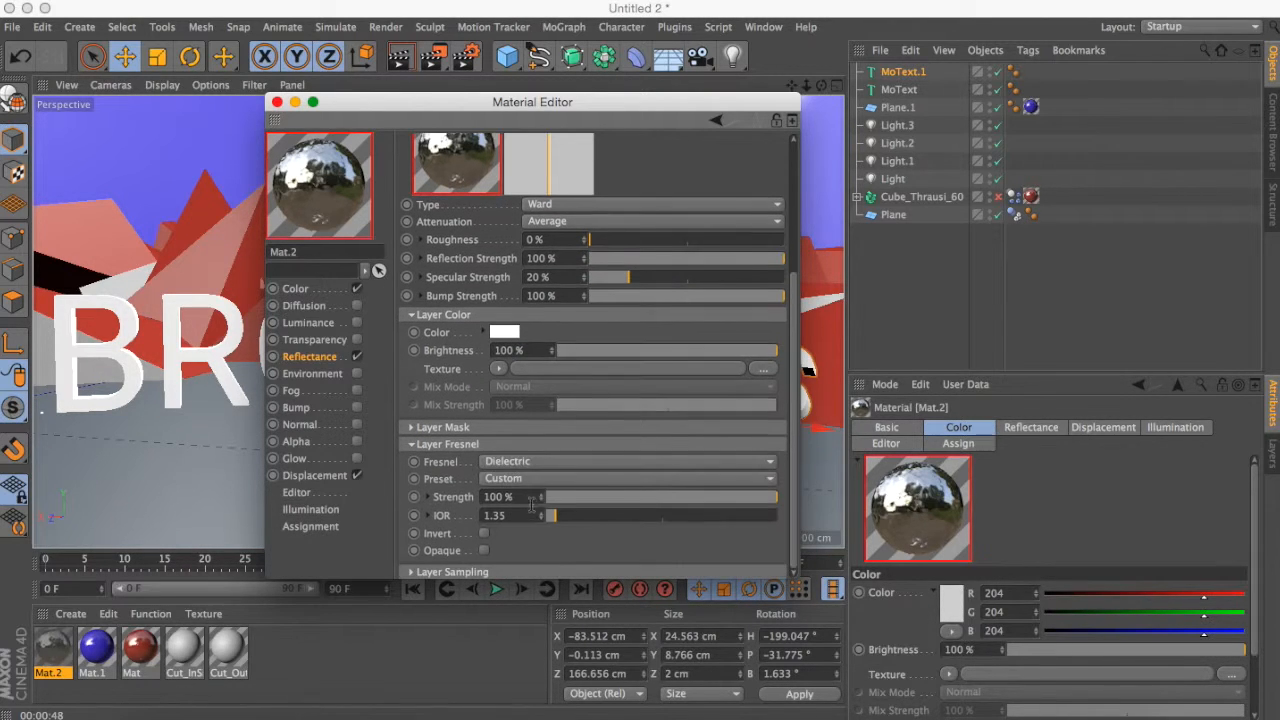
click(540, 490)
click(544, 445)
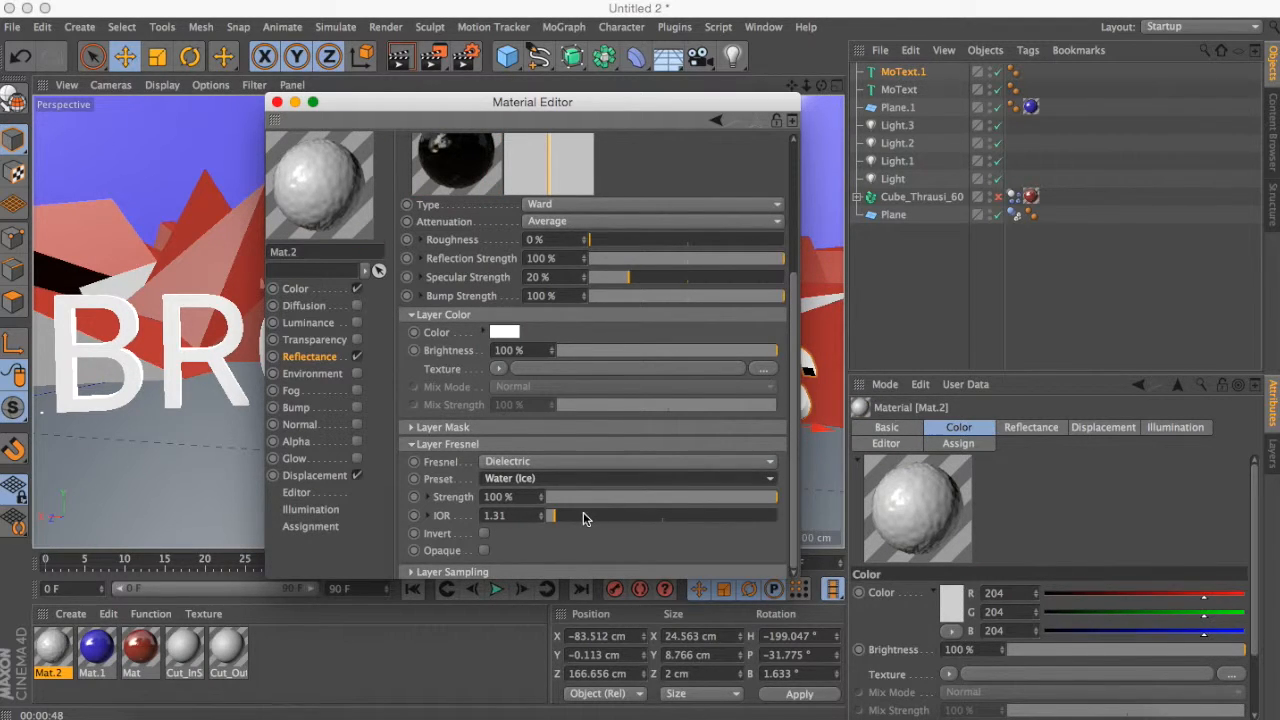
drag(585, 518, 778, 515)
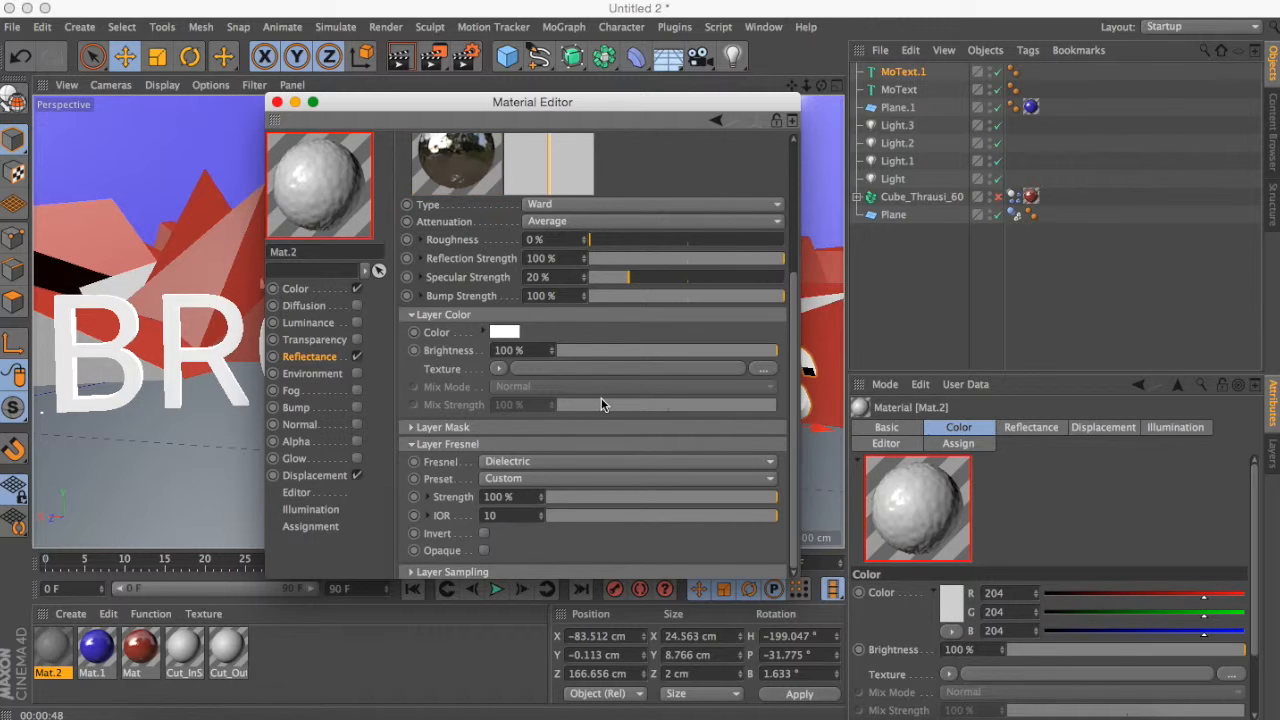
drag(580, 103, 994, 161)
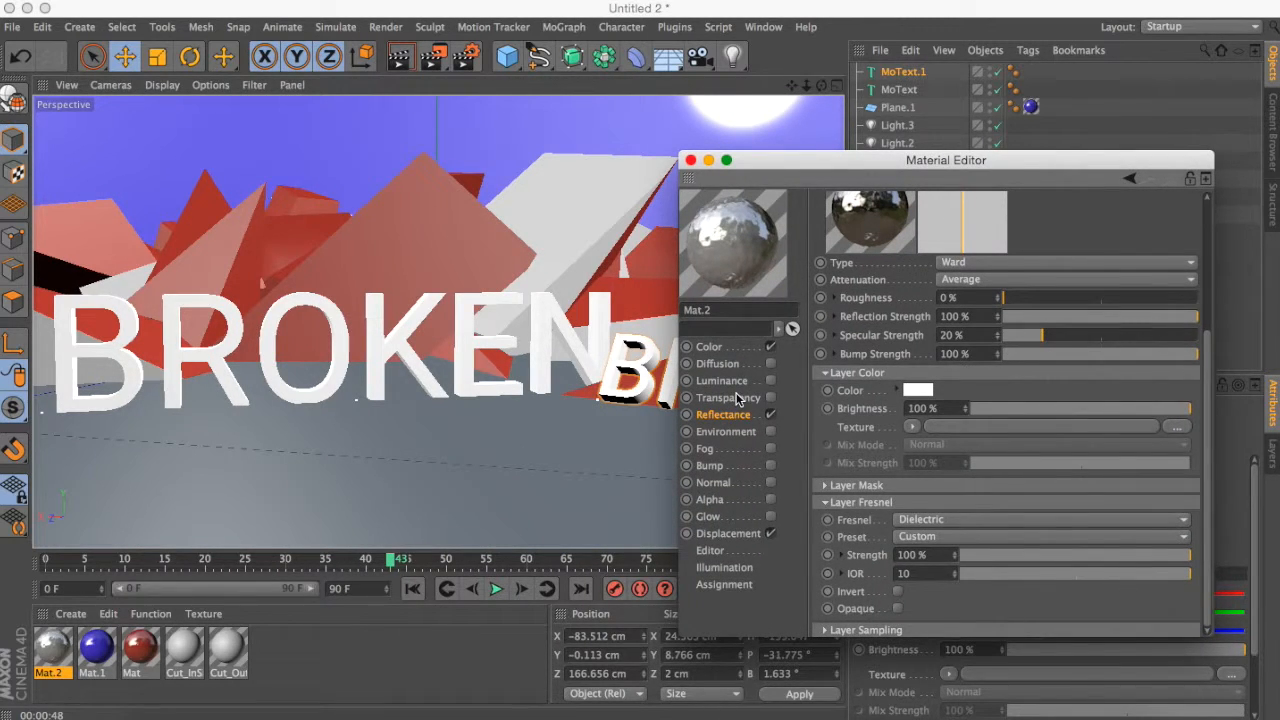
click(690, 160)
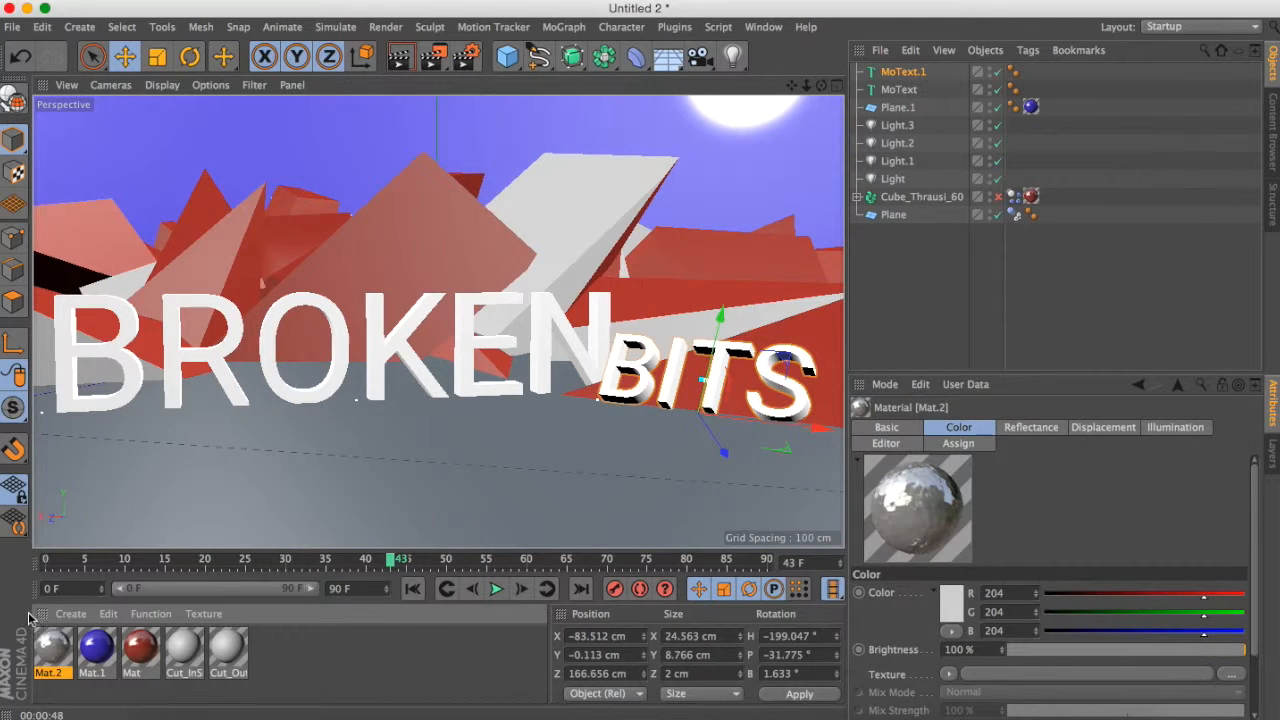
Apply the reflective material Mat.2 to both the BITS and BROKEN texts
drag(55, 650, 908, 404)
drag(898, 72, 900, 72)
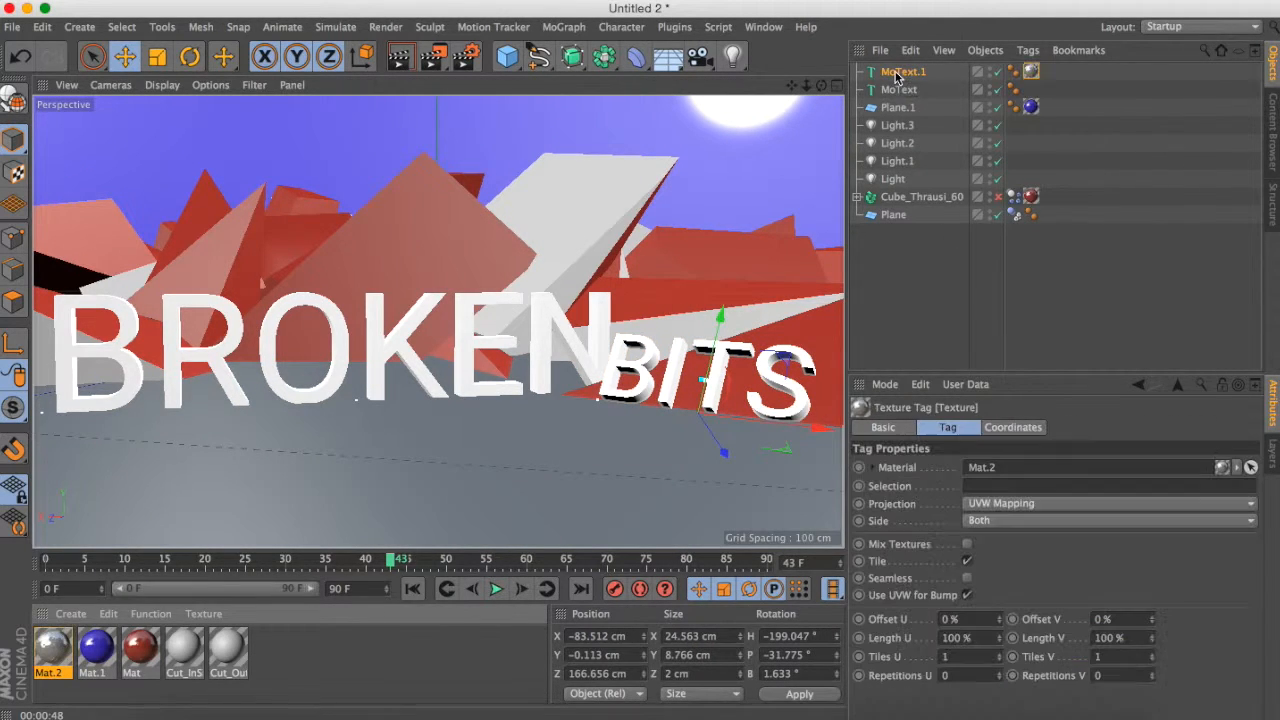
drag(715, 372, 912, 90)
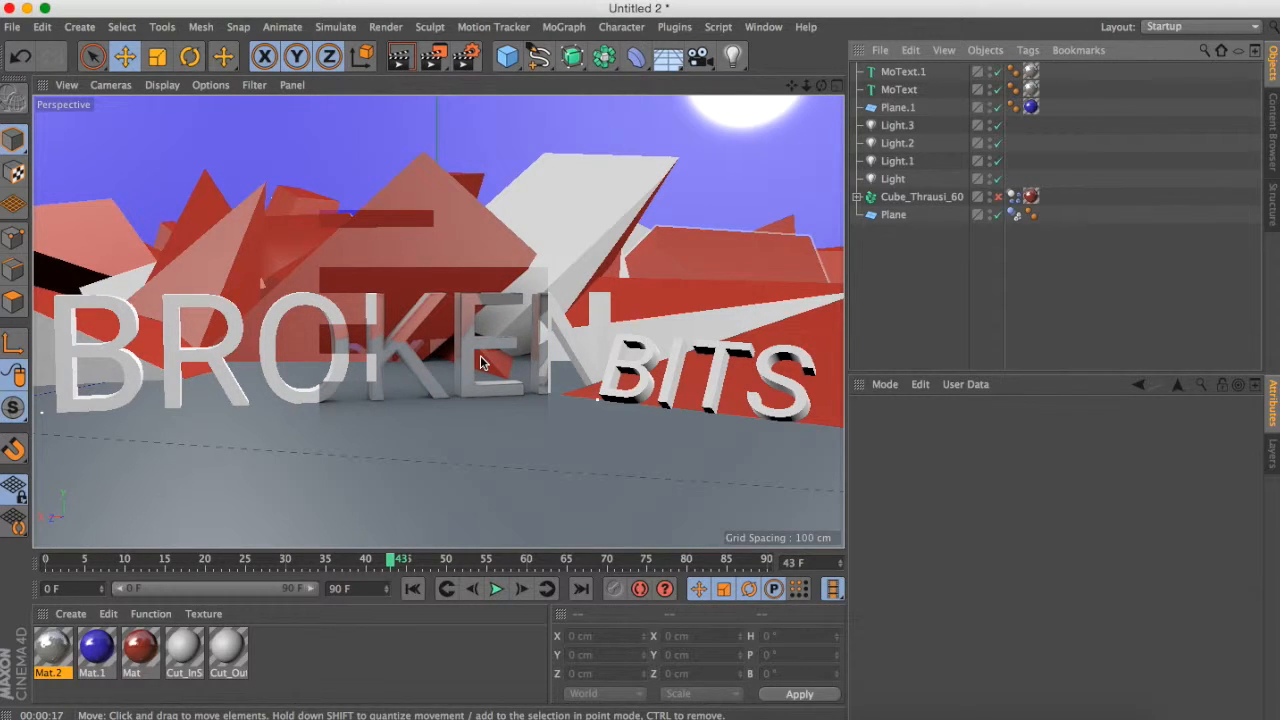
Set the displacement strength of Mat.2 to 29% and render a preview of the perspective view
double_click(55, 645)
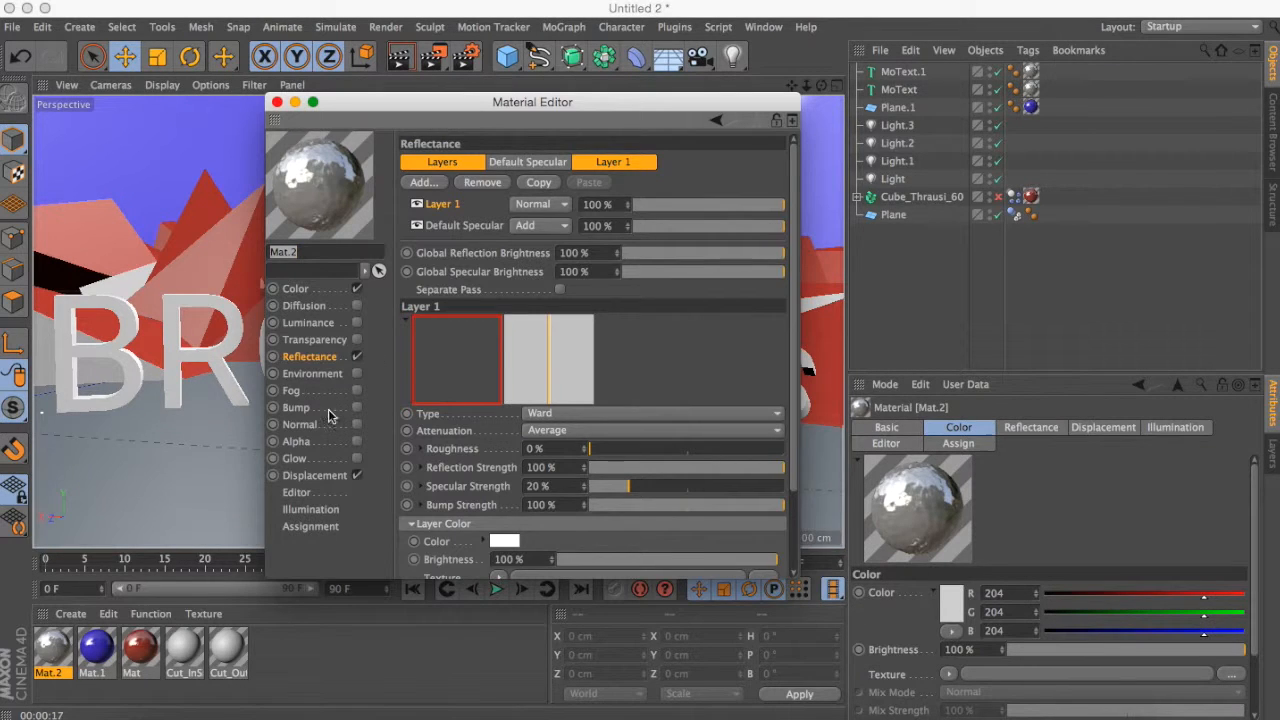
click(312, 476)
click(703, 163)
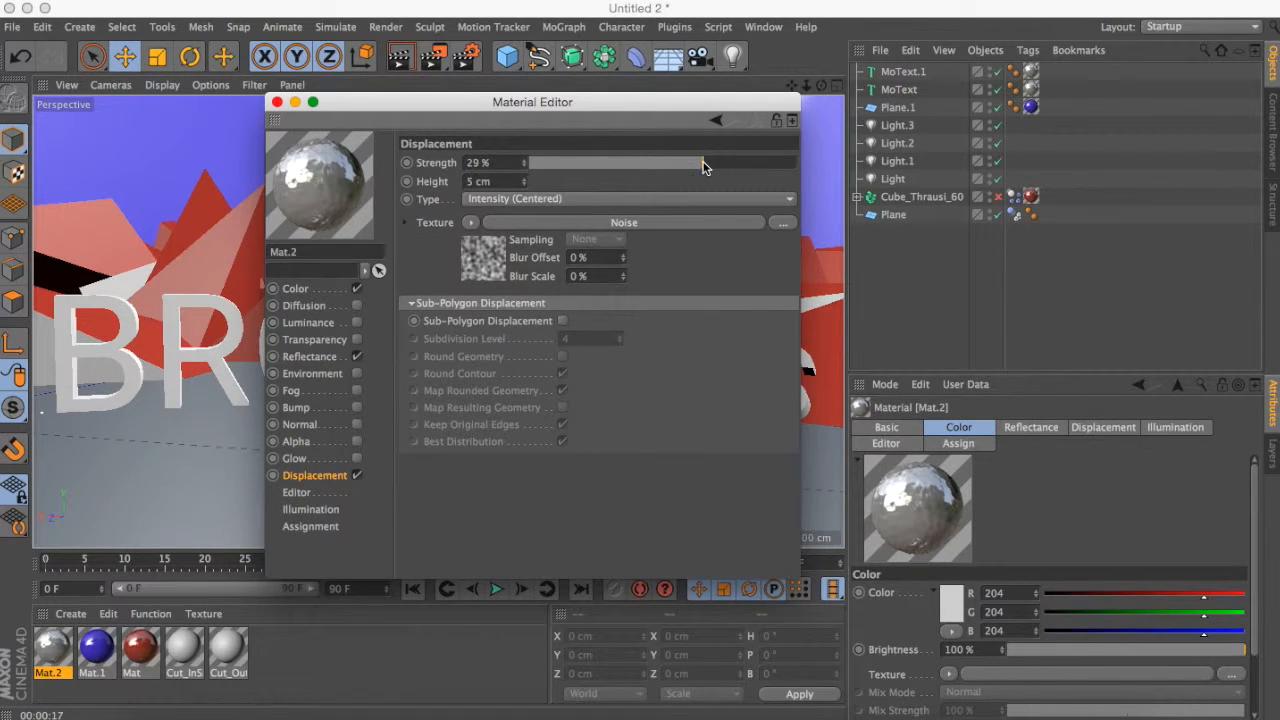
click(277, 102)
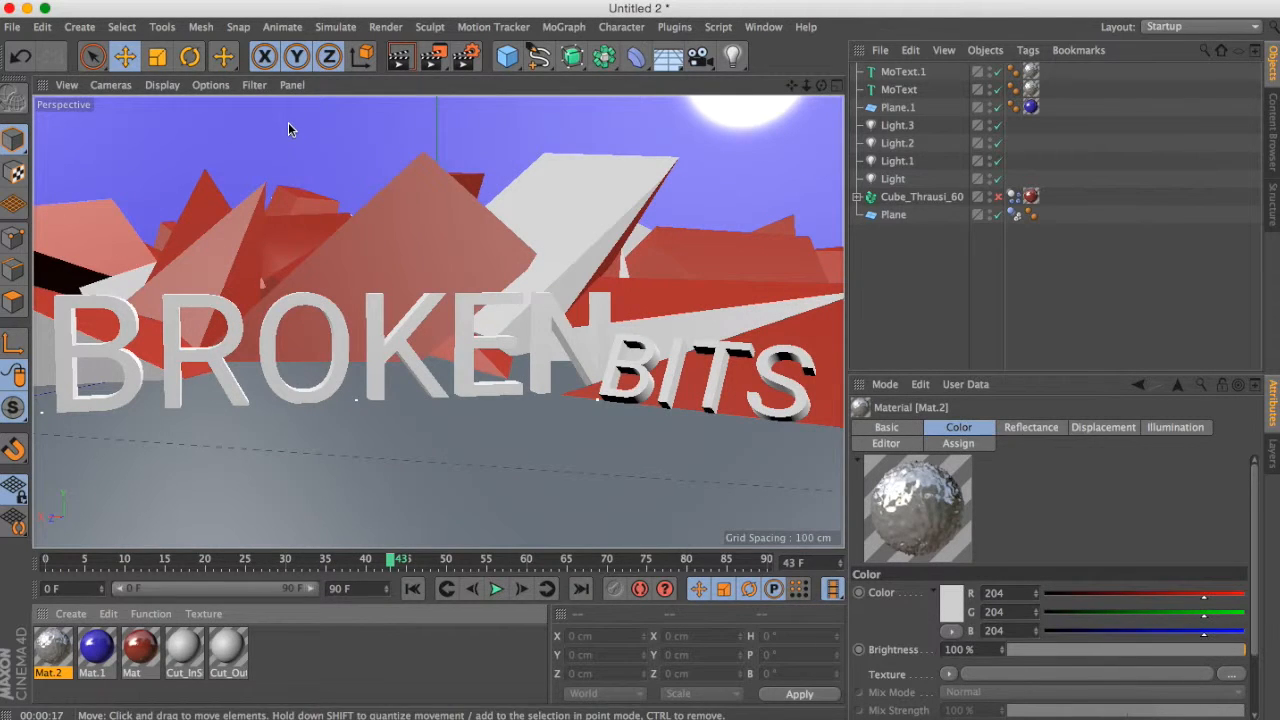
key(super+r)
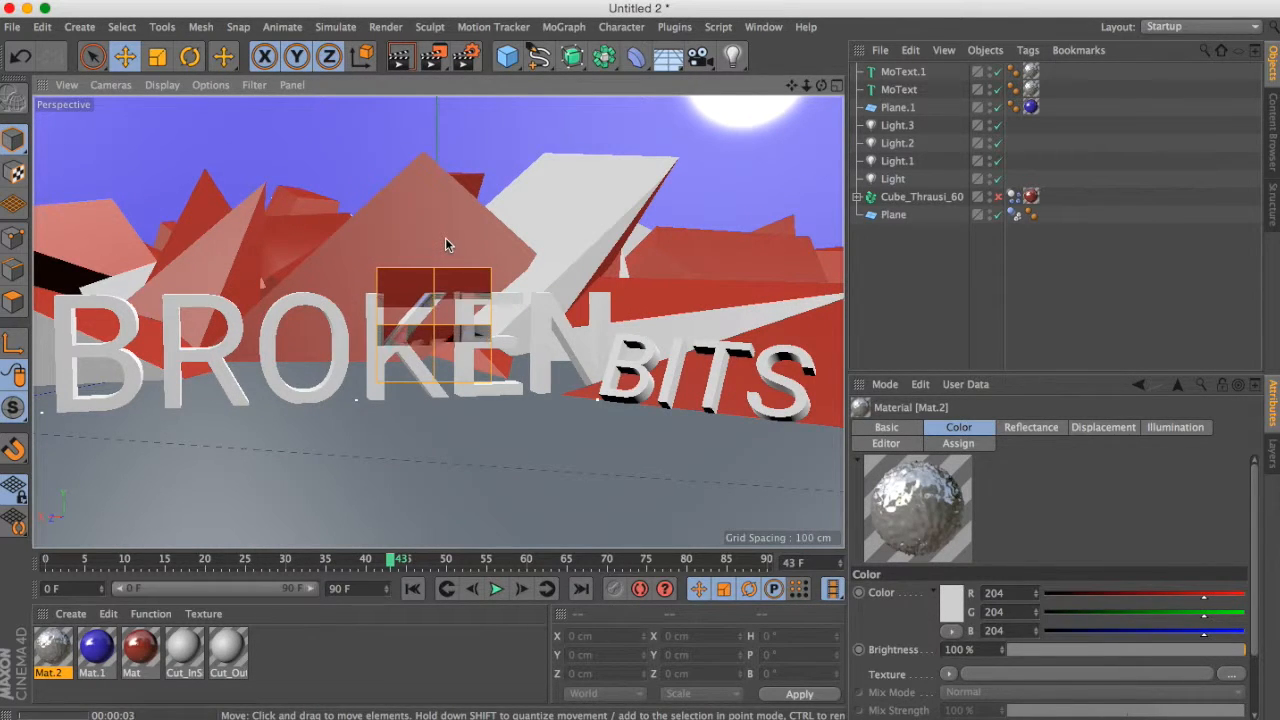